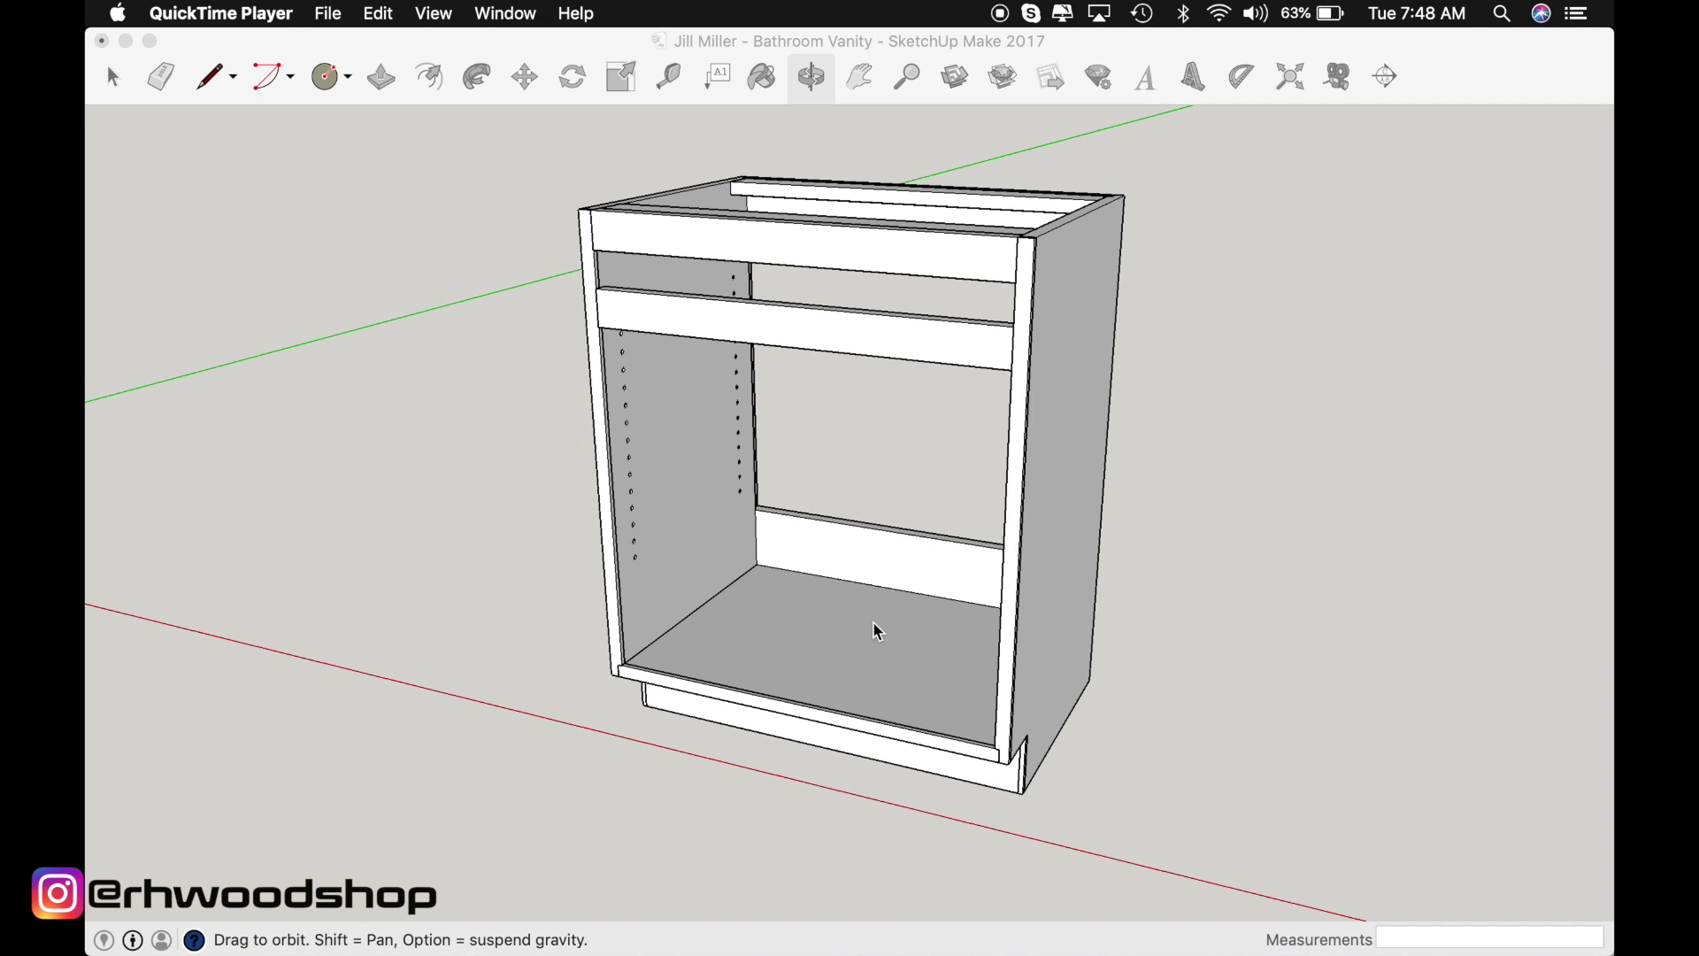
Delete the cabinet parts around the side panel with a crossing selection
click(878, 631)
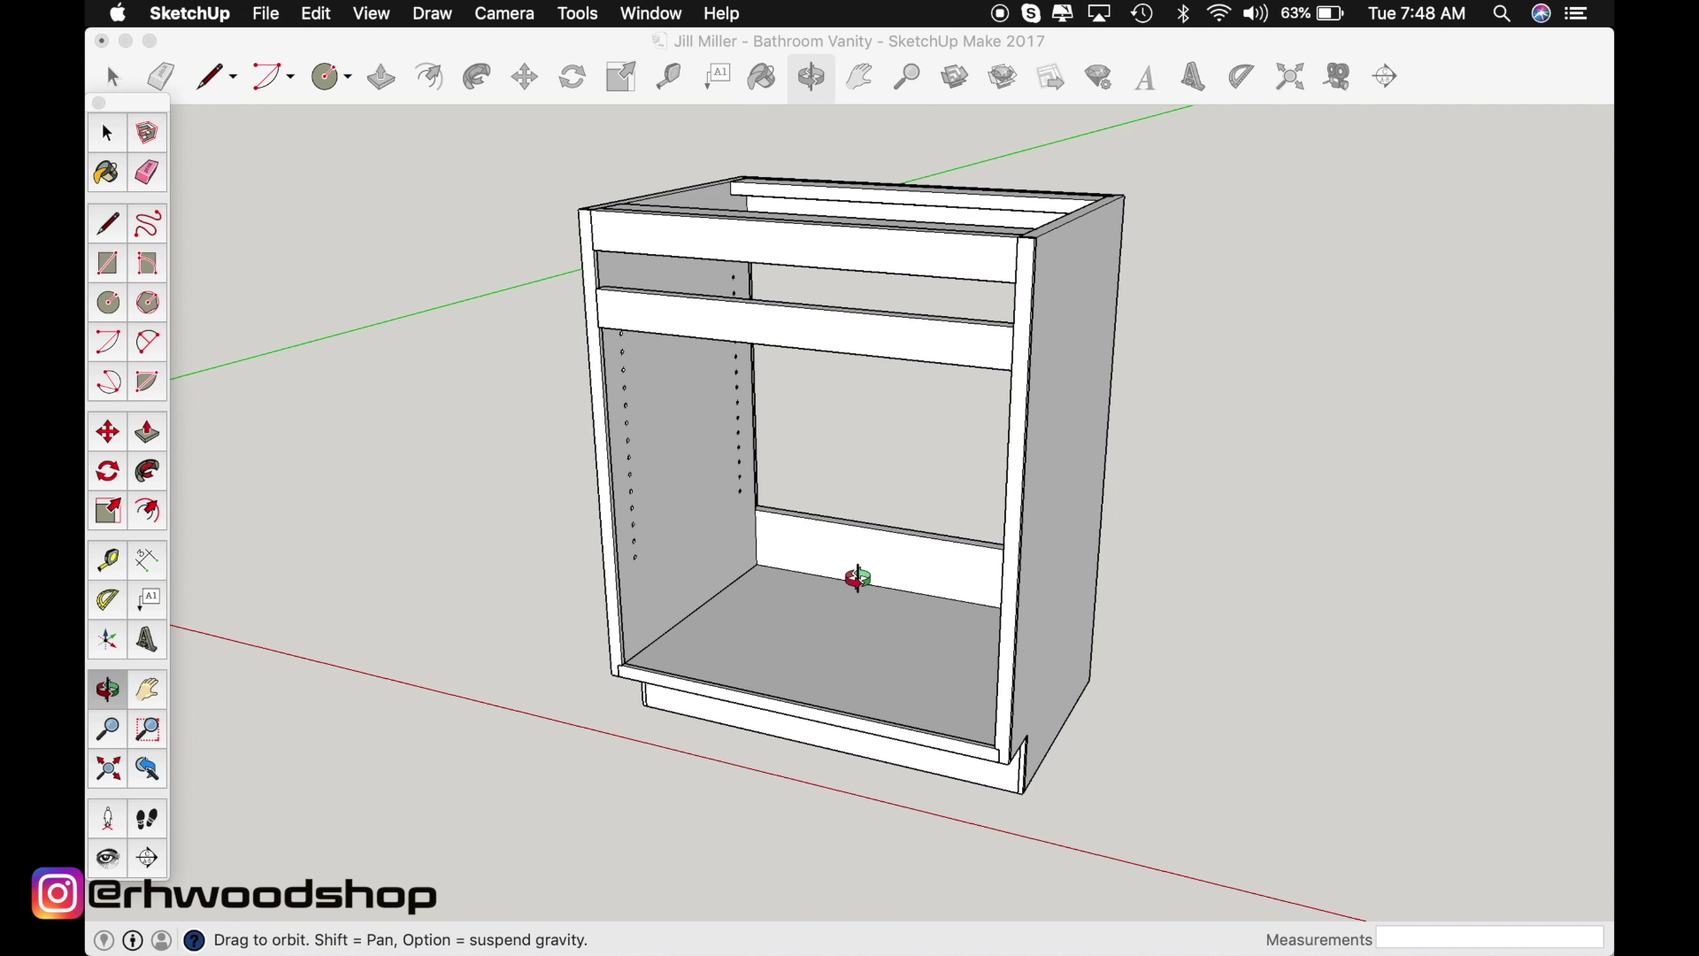
mouse_move(861, 579)
mouse_down()
mouse_move(705, 568)
mouse_move(798, 570)
mouse_up()
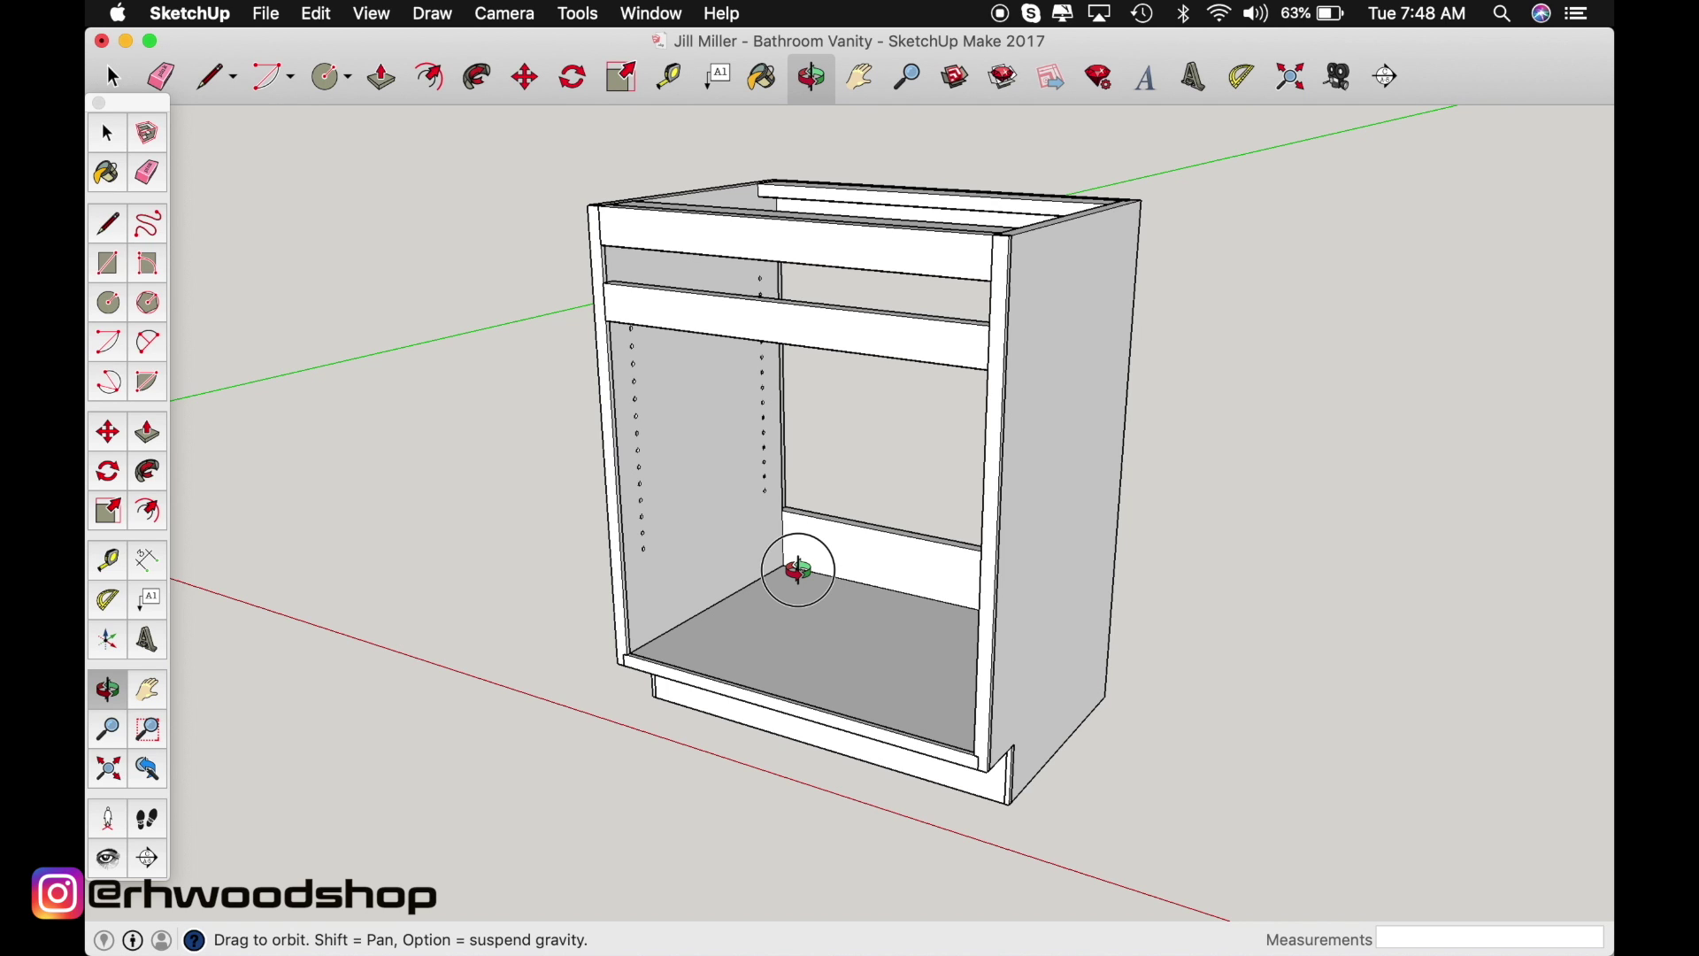
drag(798, 569, 819, 642)
key(space)
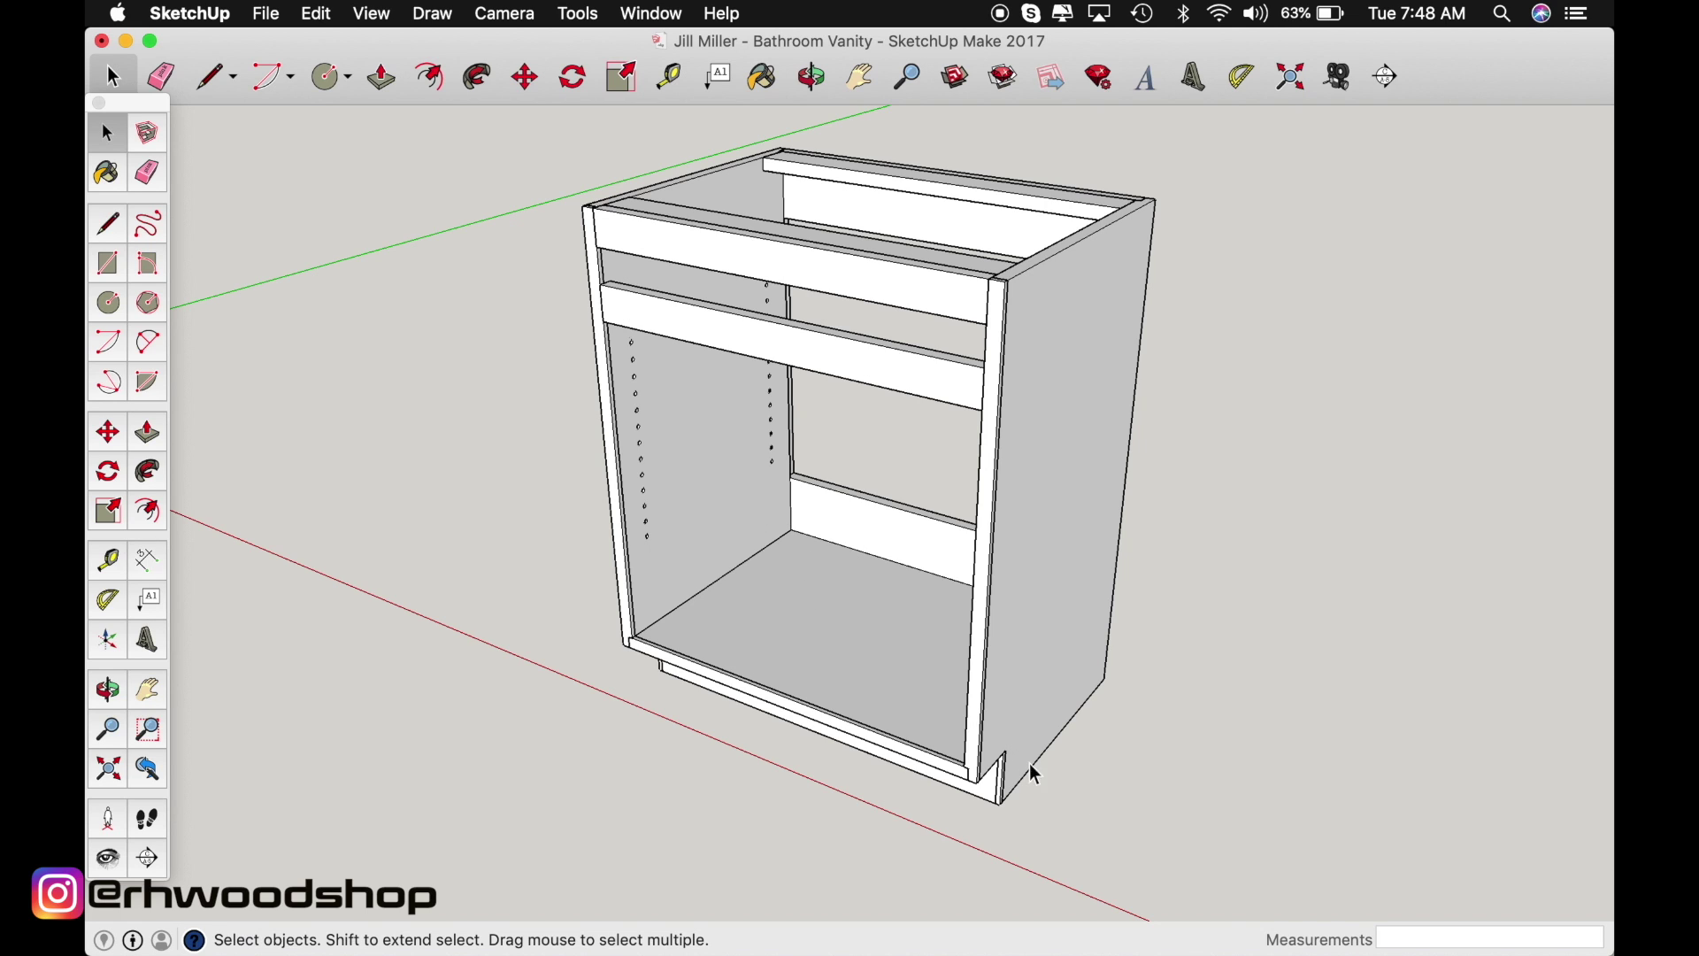
drag(1199, 826, 892, 152)
key(Delete)
Orbit and zoom so the side panel with its shelf-pin holes faces the camera
key(o)
drag(667, 266, 626, 179)
scroll(813, 275, up, 3)
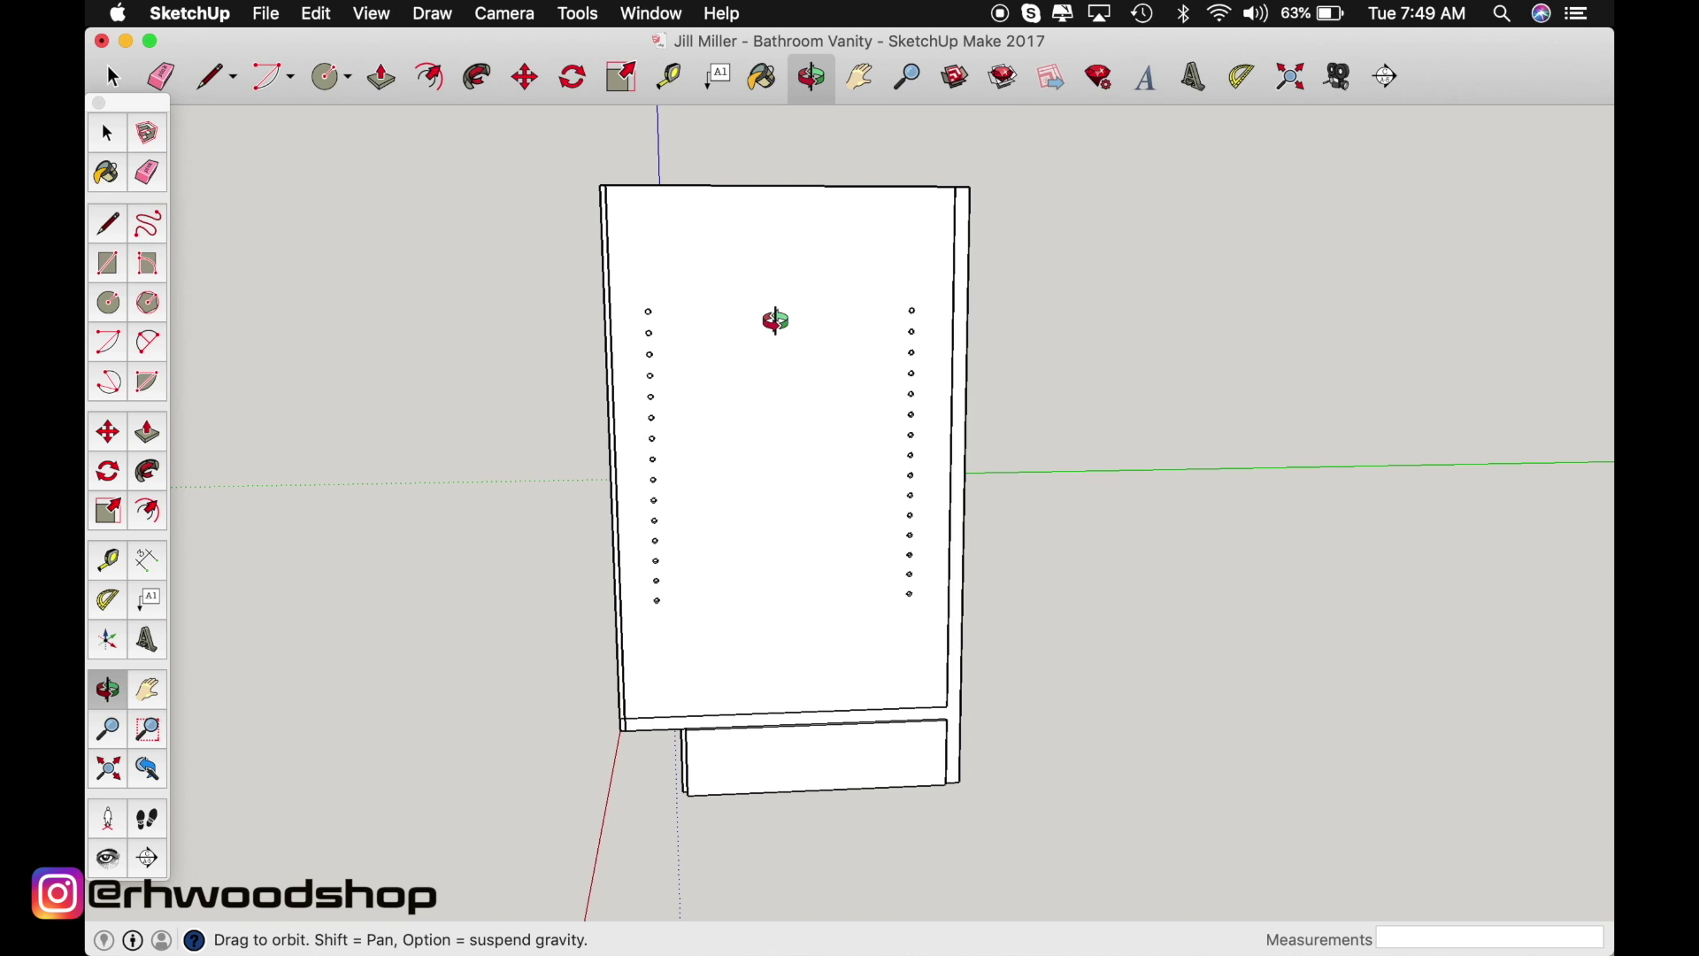
Measure the side panel's 25 3/4" height from top edge to bottom edge
key(t)
click(721, 185)
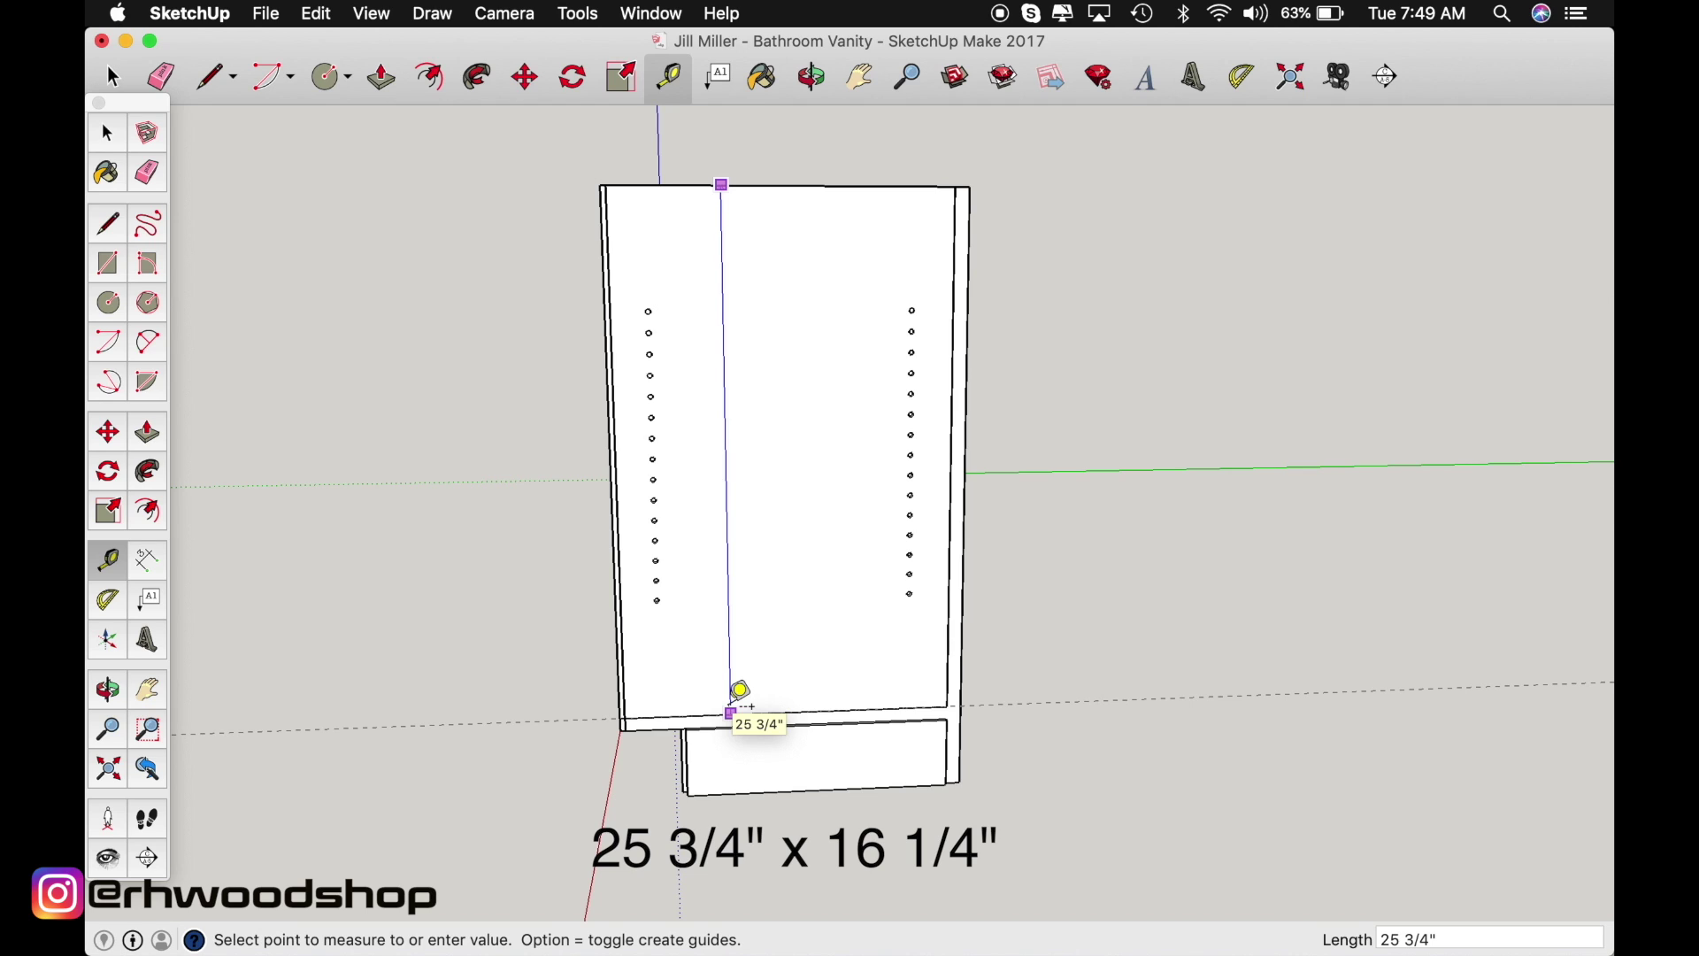
click(731, 711)
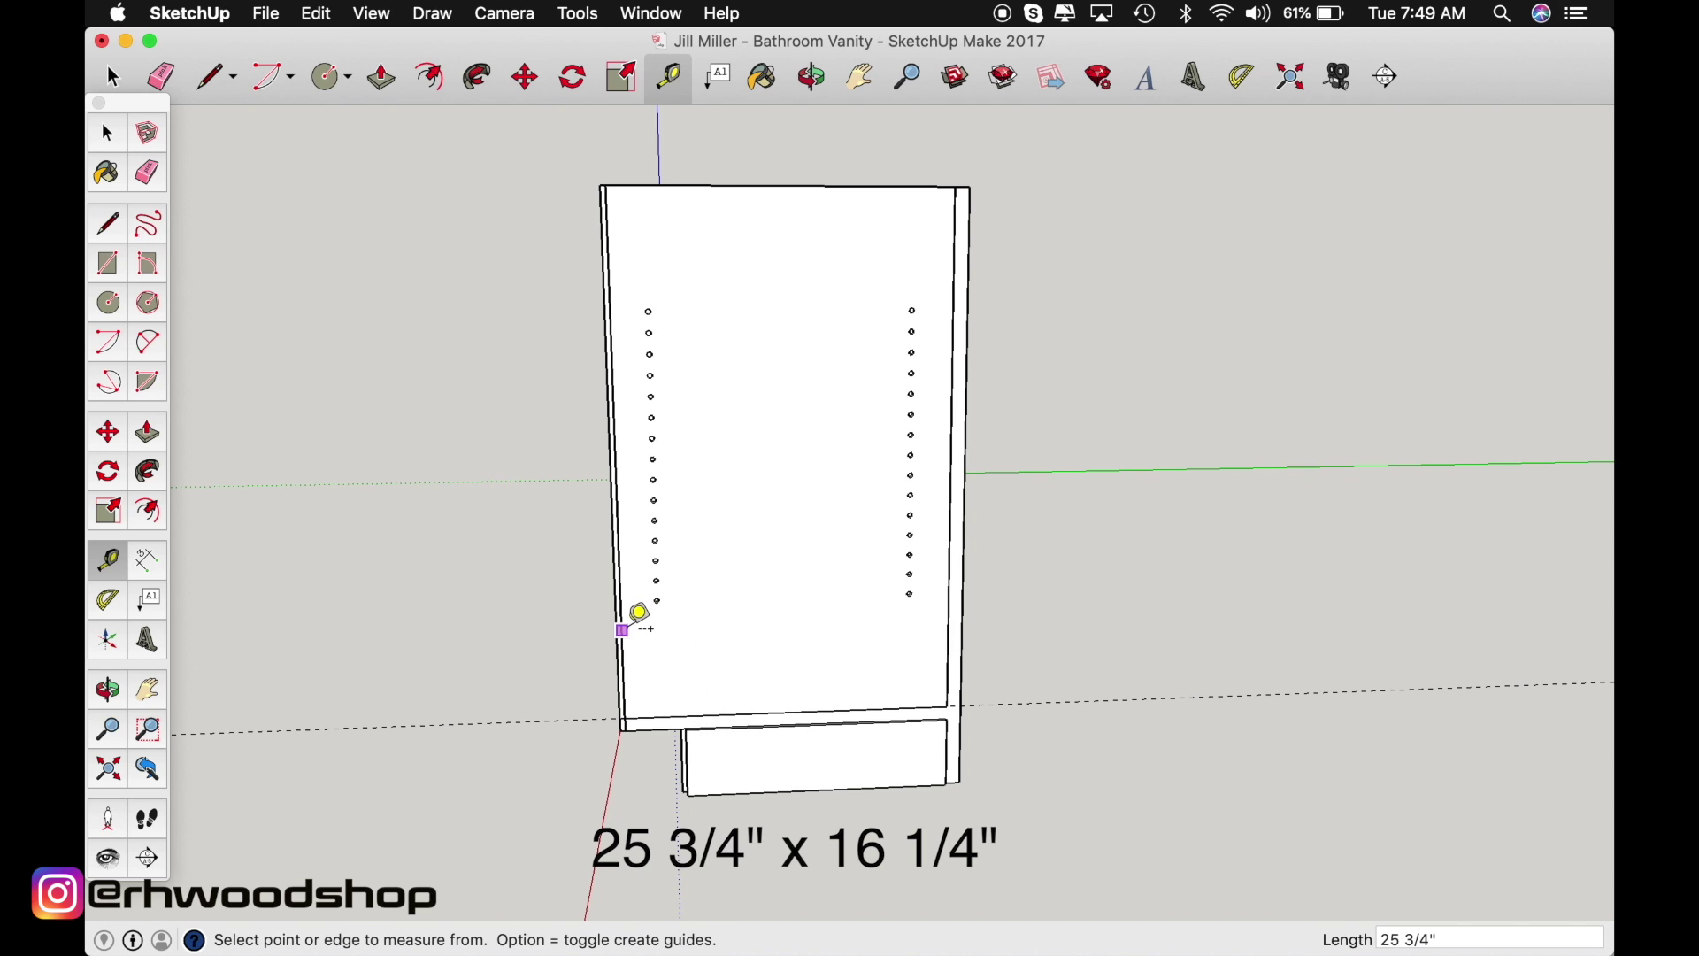
Measure the panel's 16 1/4" width from left edge to right edge
click(622, 630)
click(623, 630)
click(622, 630)
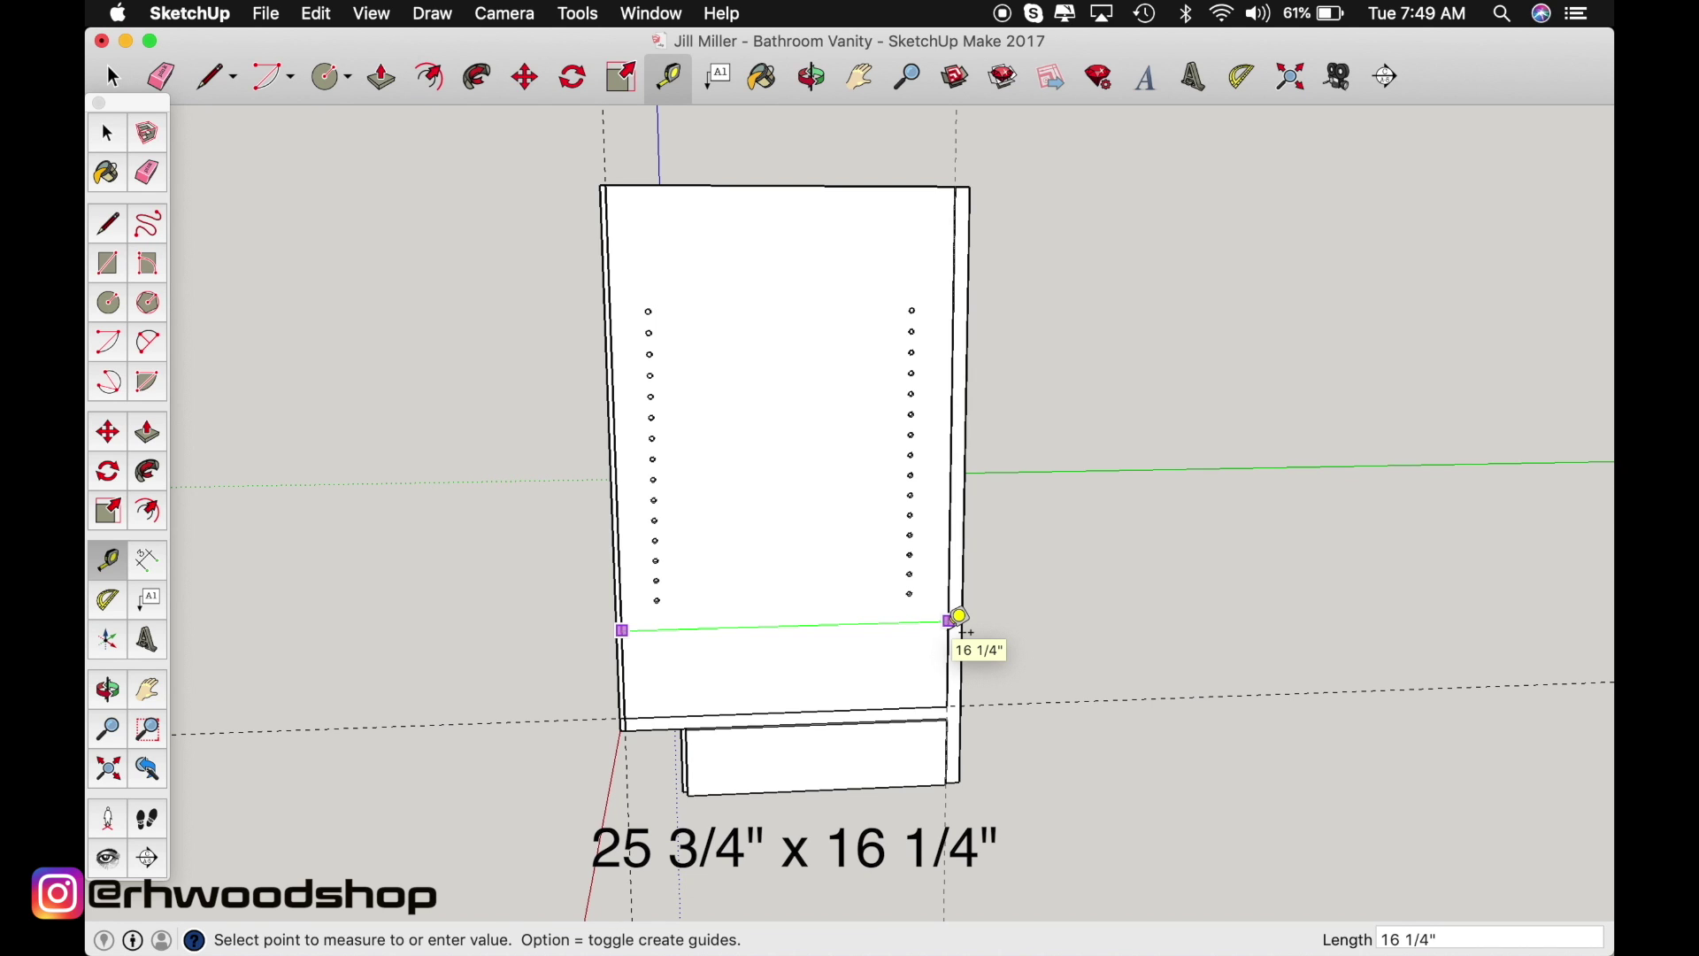
click(961, 620)
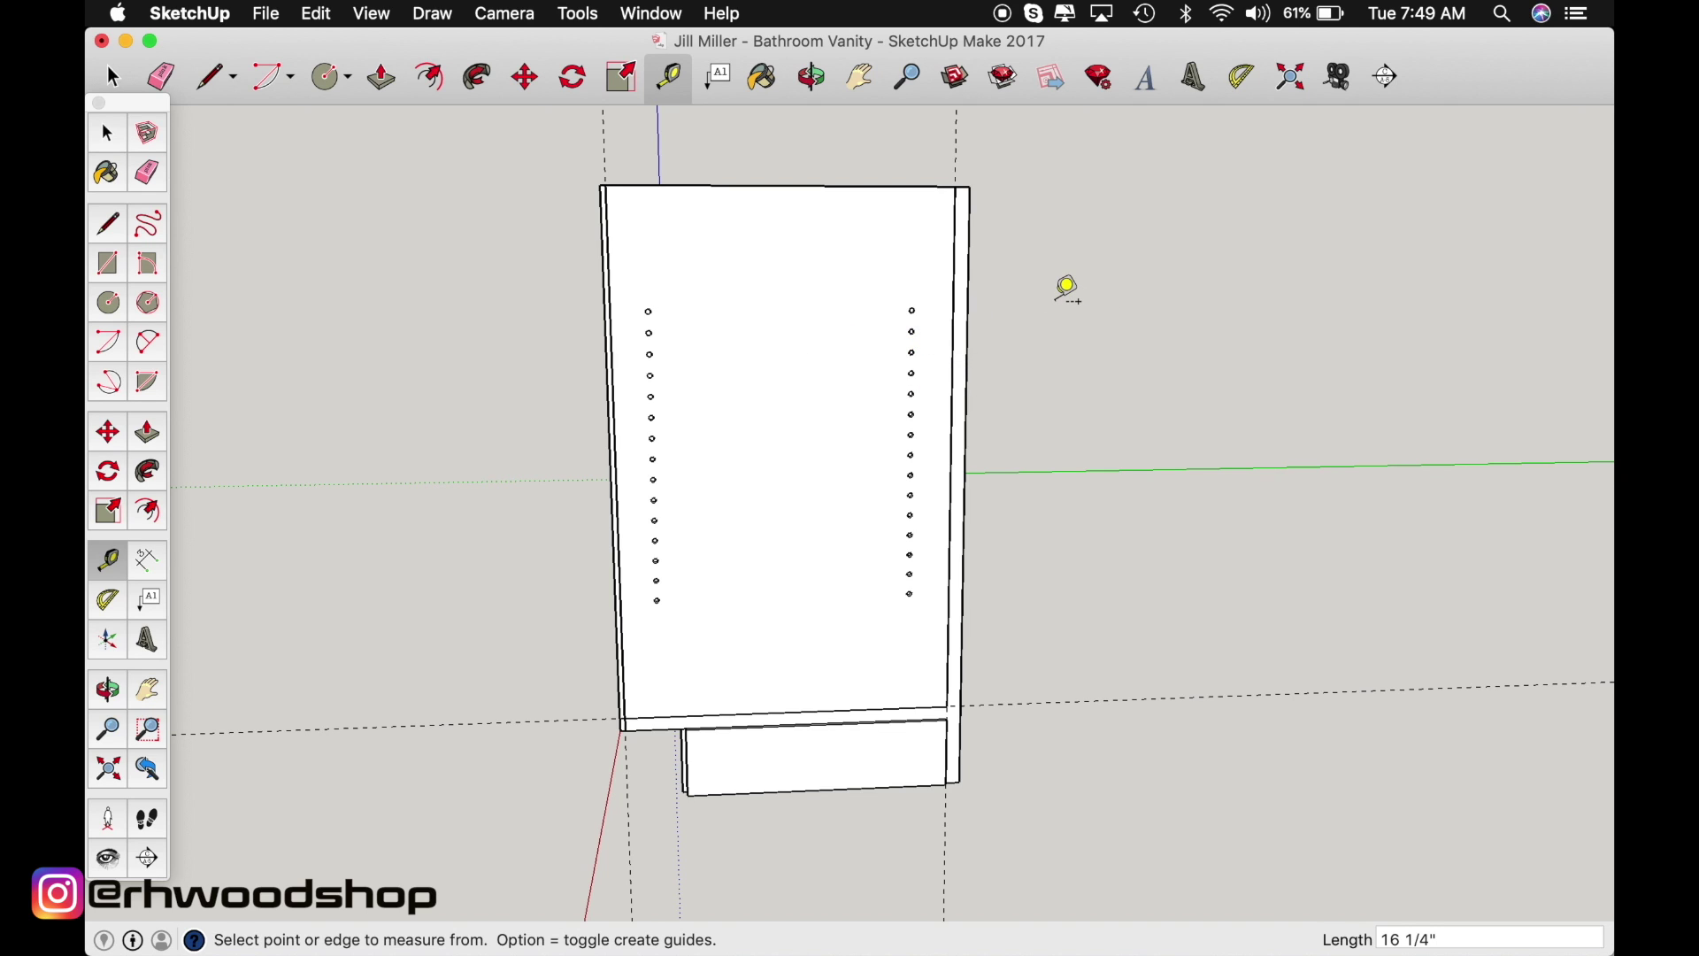
key(r)
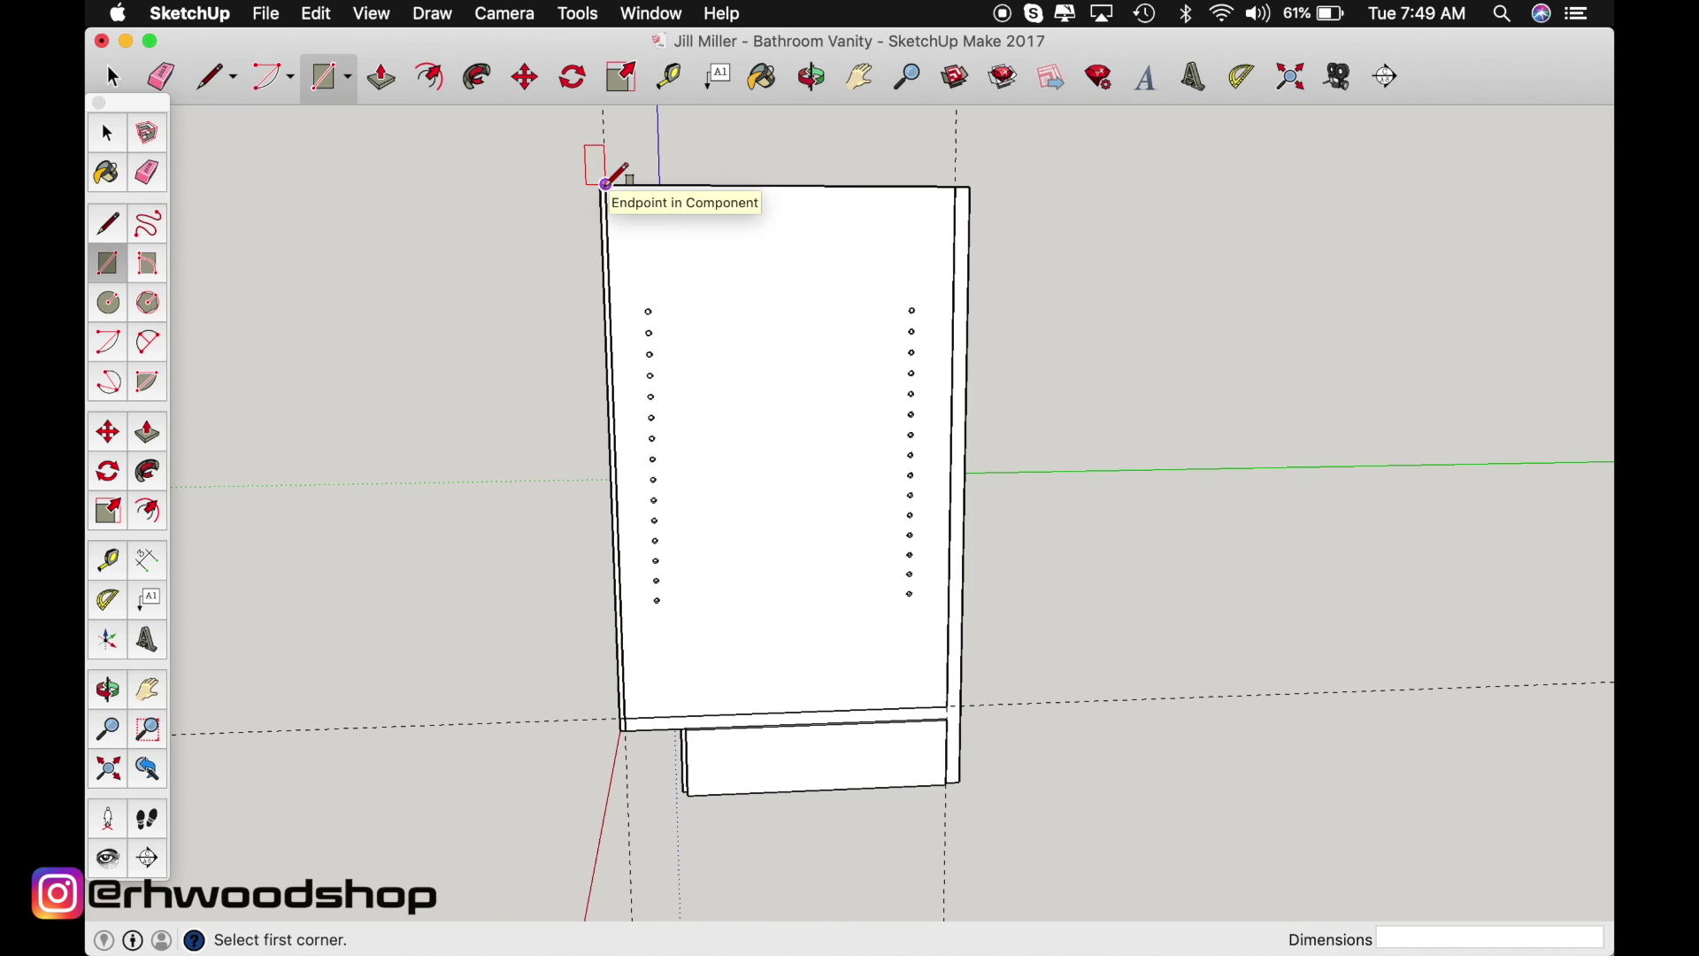
Draw a 25.75 by 16.25 rectangle anchored at the panel's top-left corner
click(606, 184)
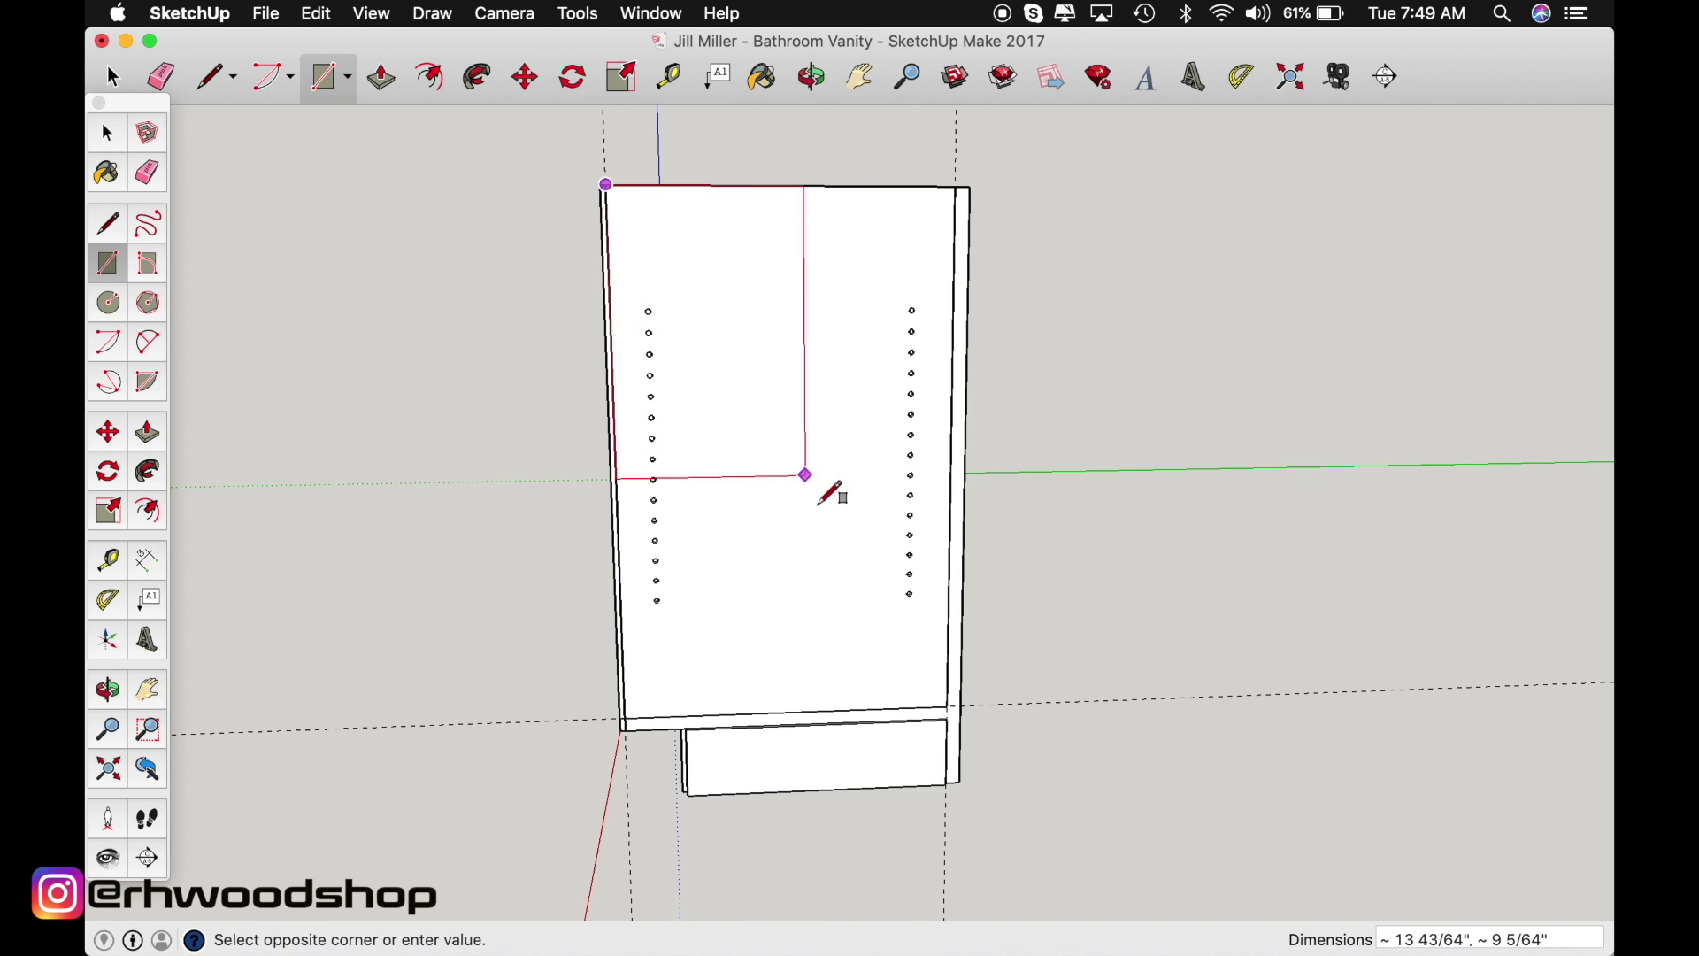
text(25.75,16.25)
key(Return)
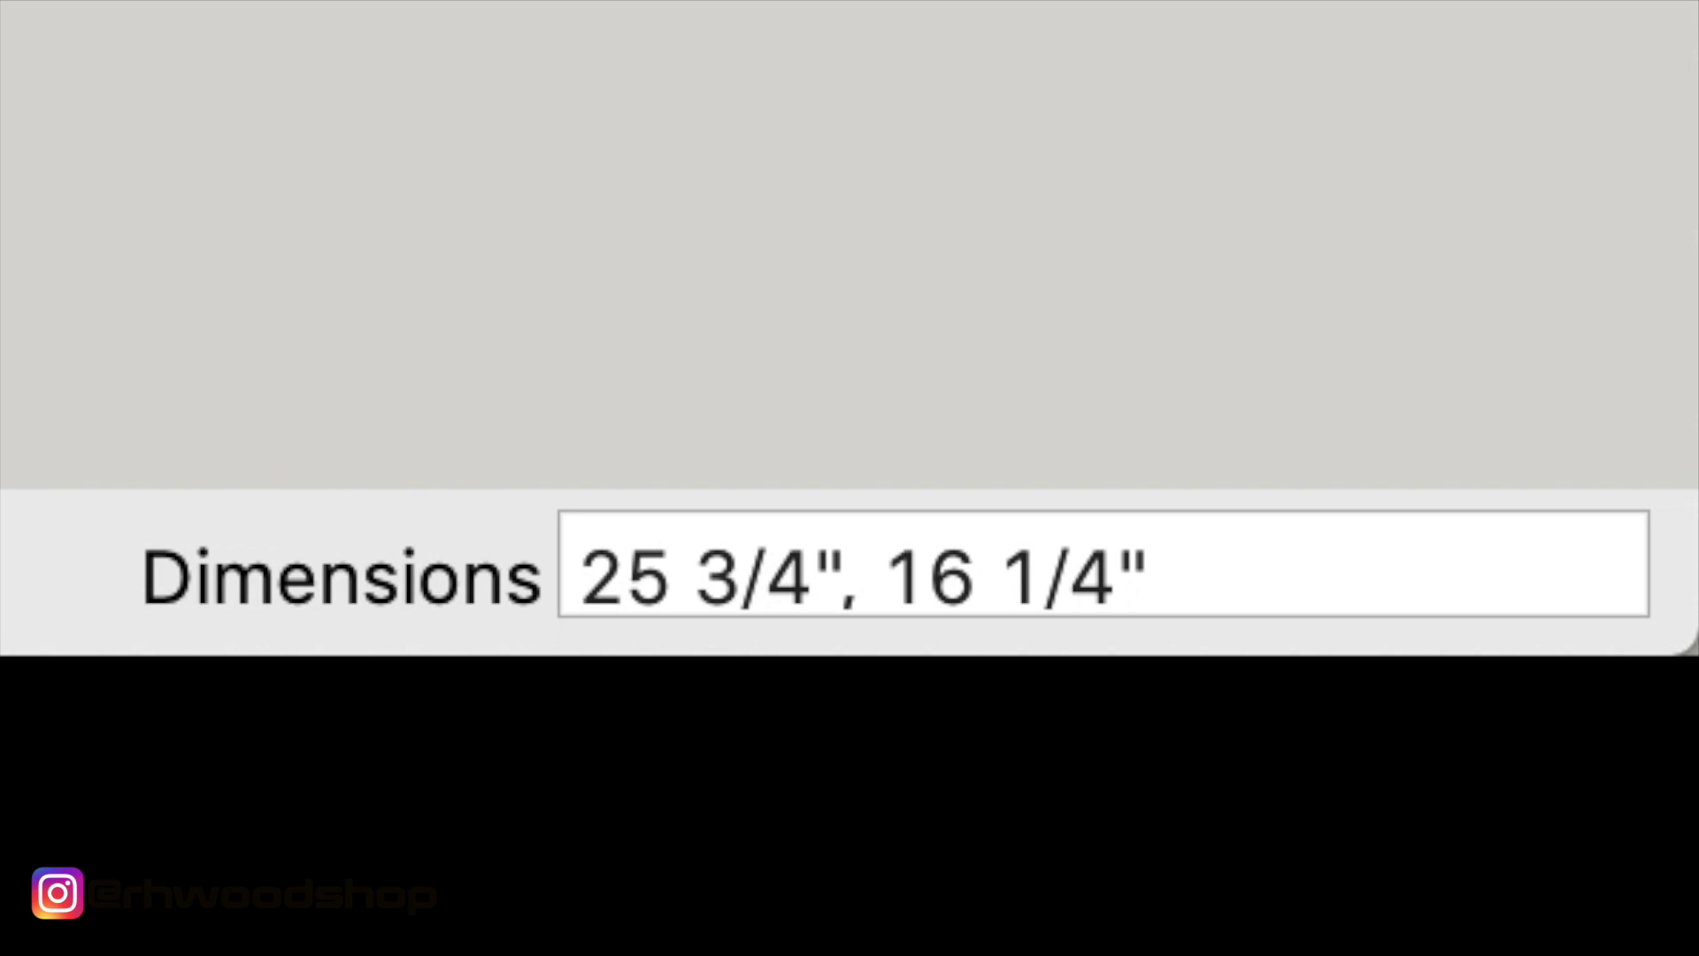
Push the rectangle out .75" into a solid board and select it
key(p)
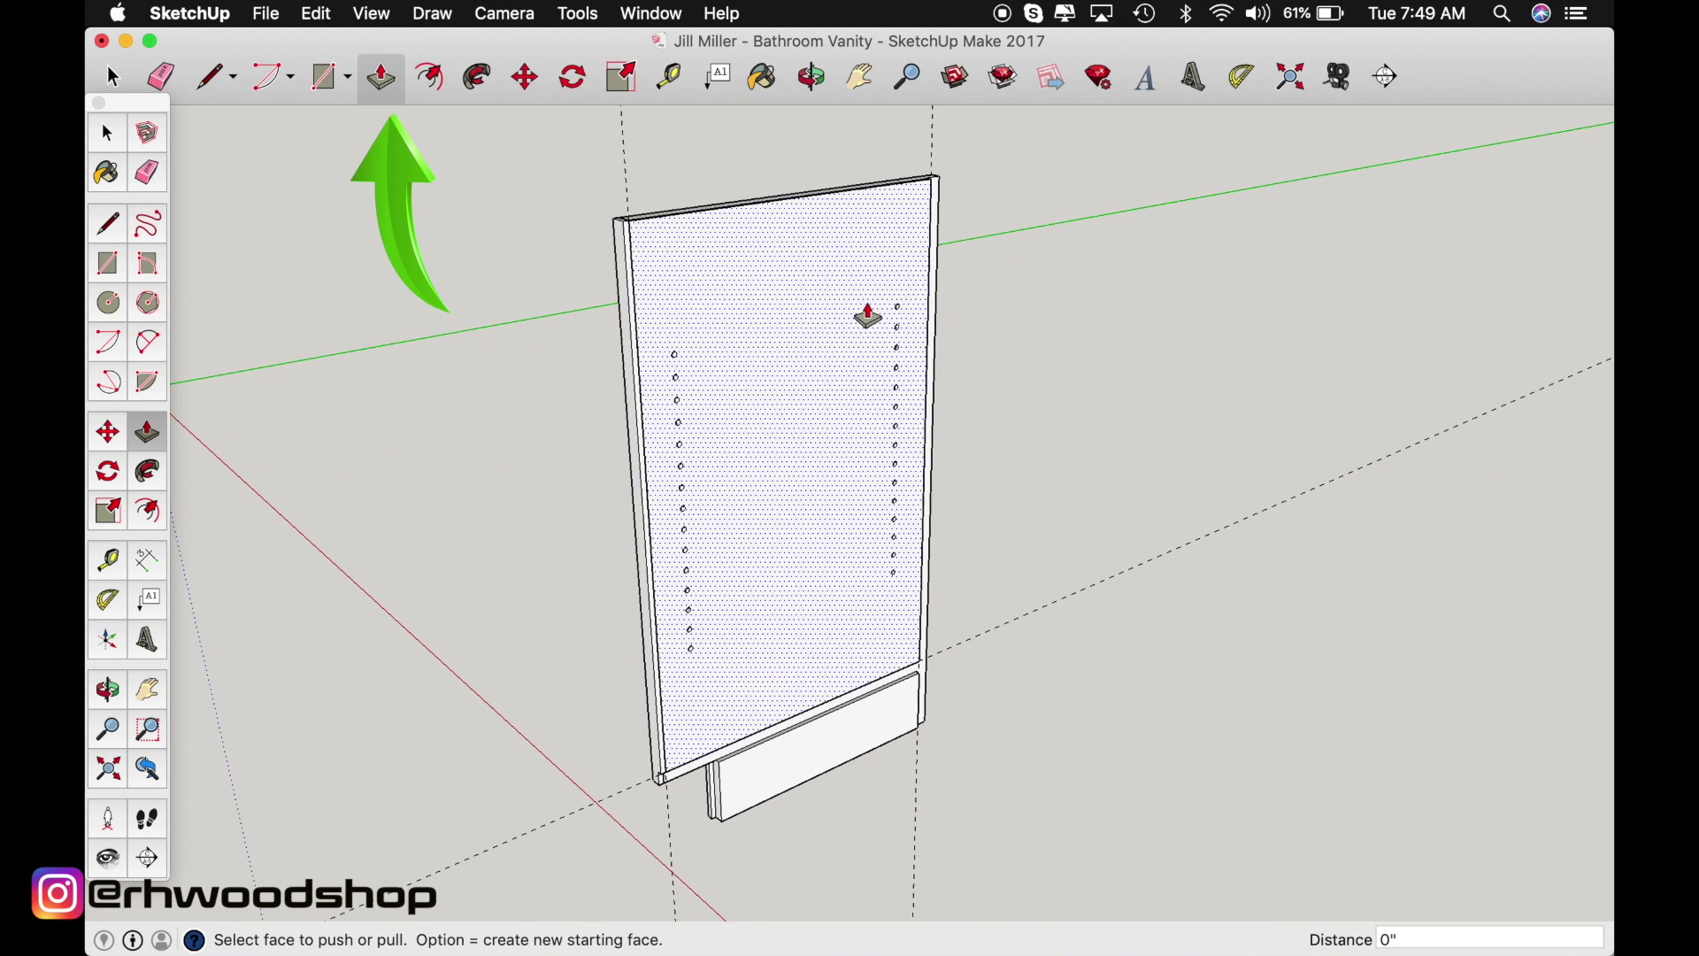
click(818, 323)
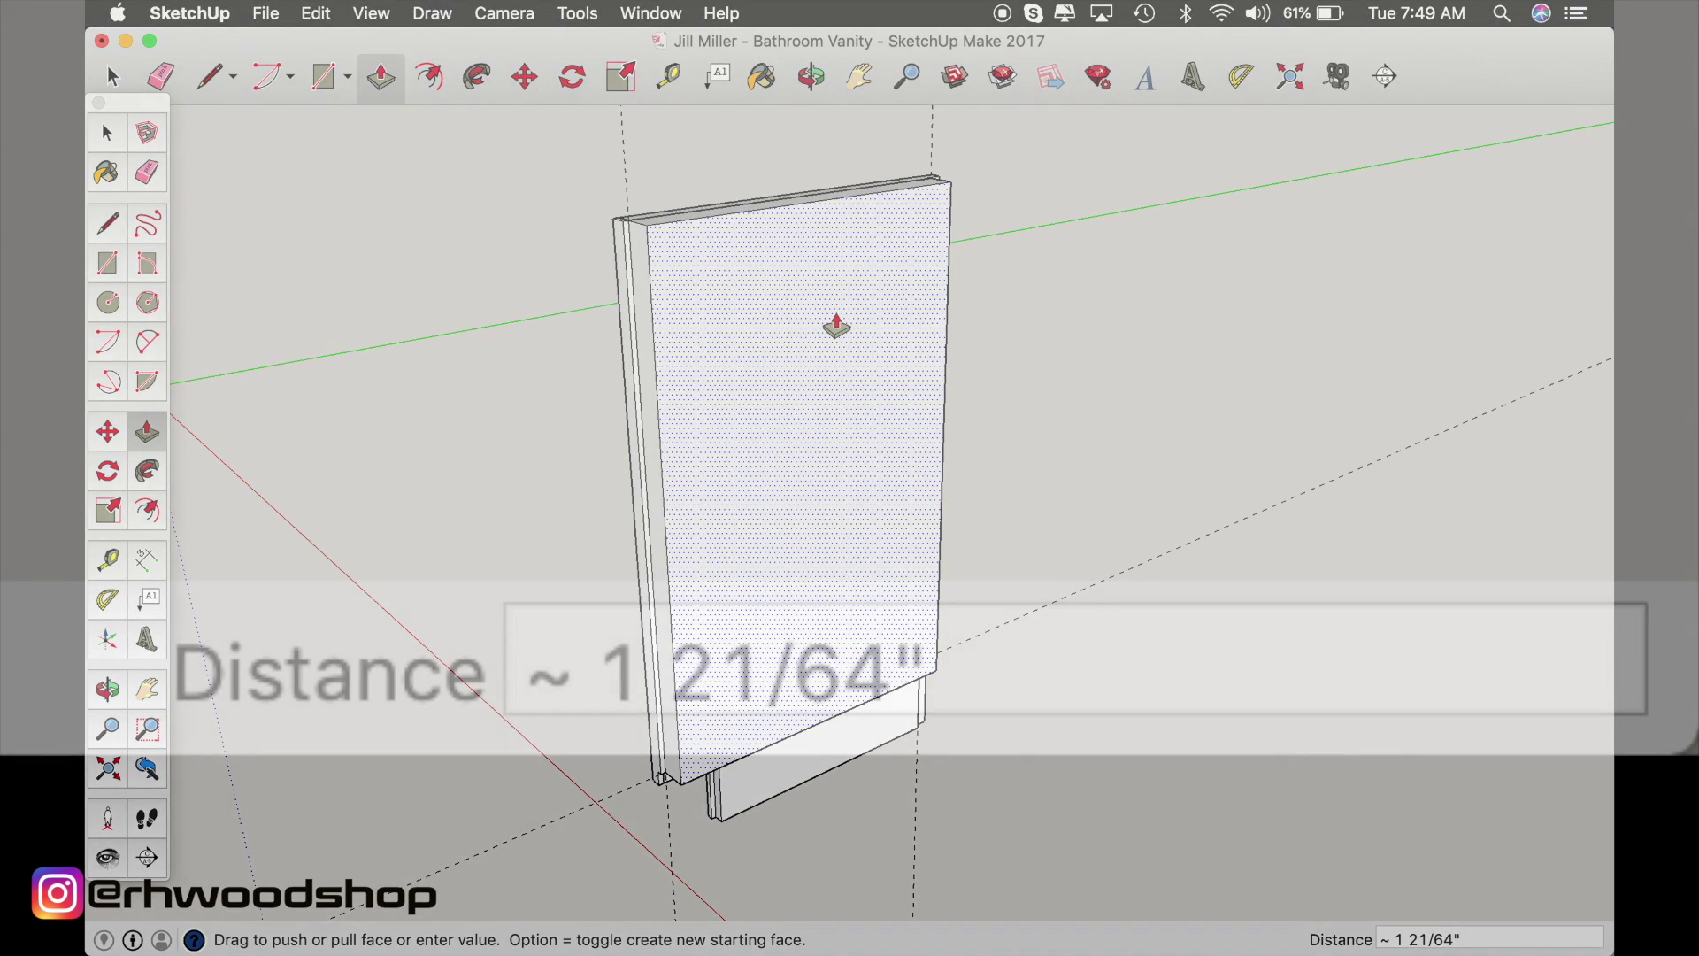
text(.75)
key(Return)
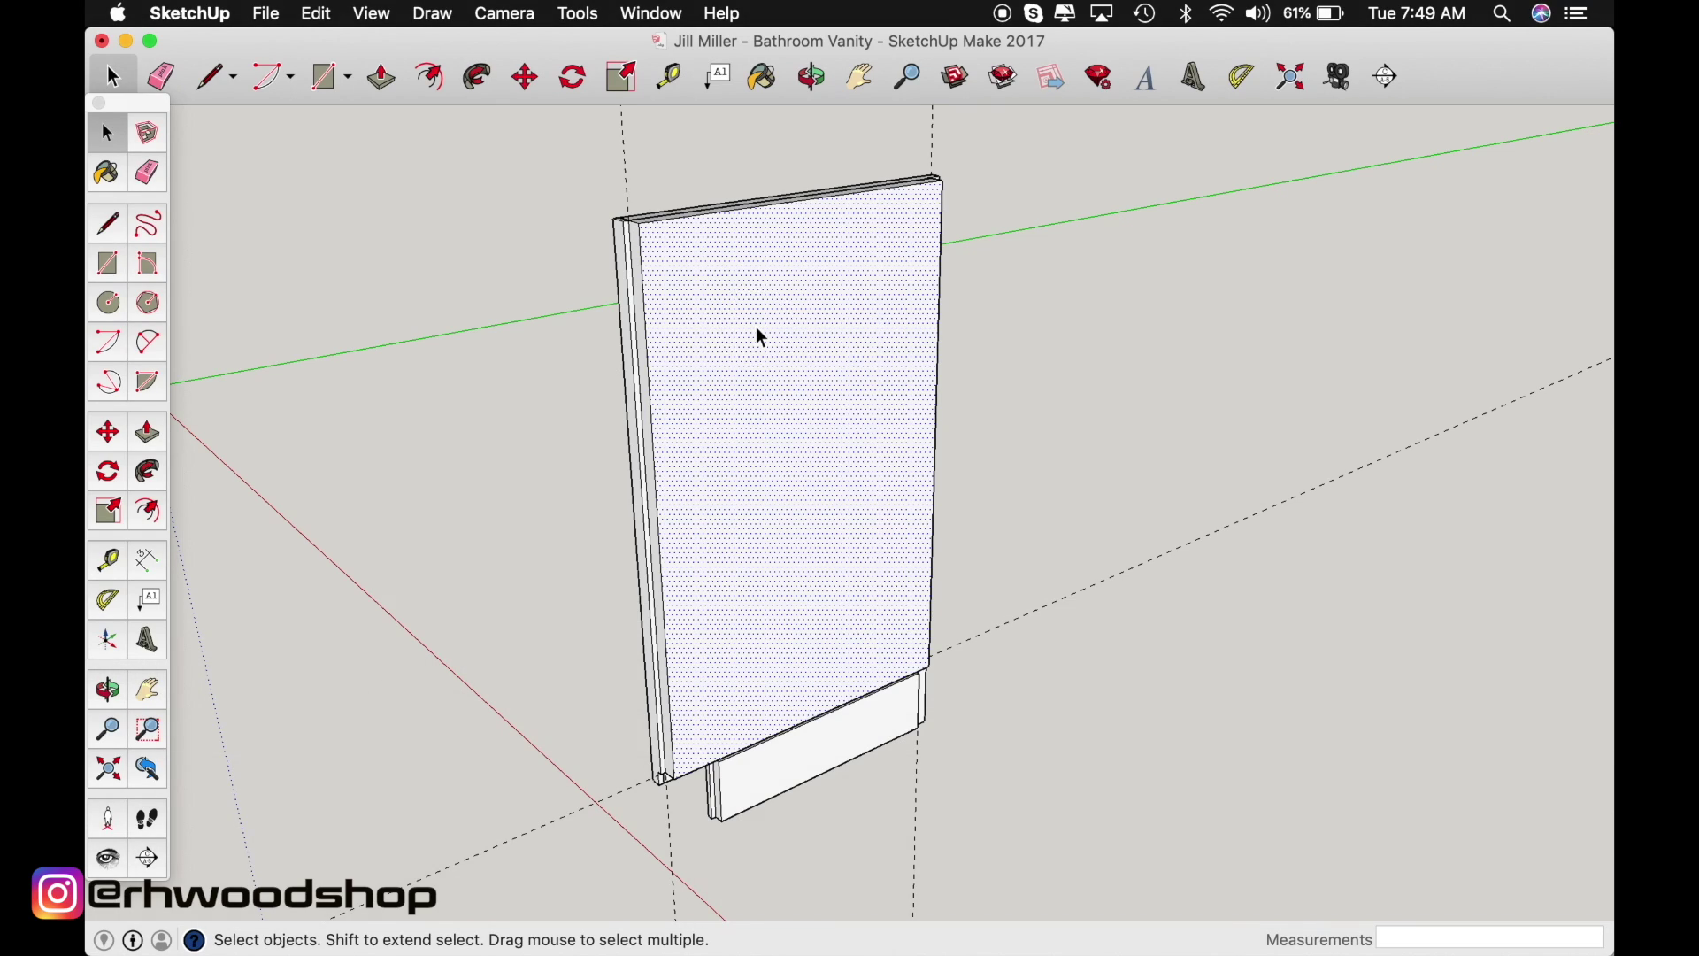
click(757, 328)
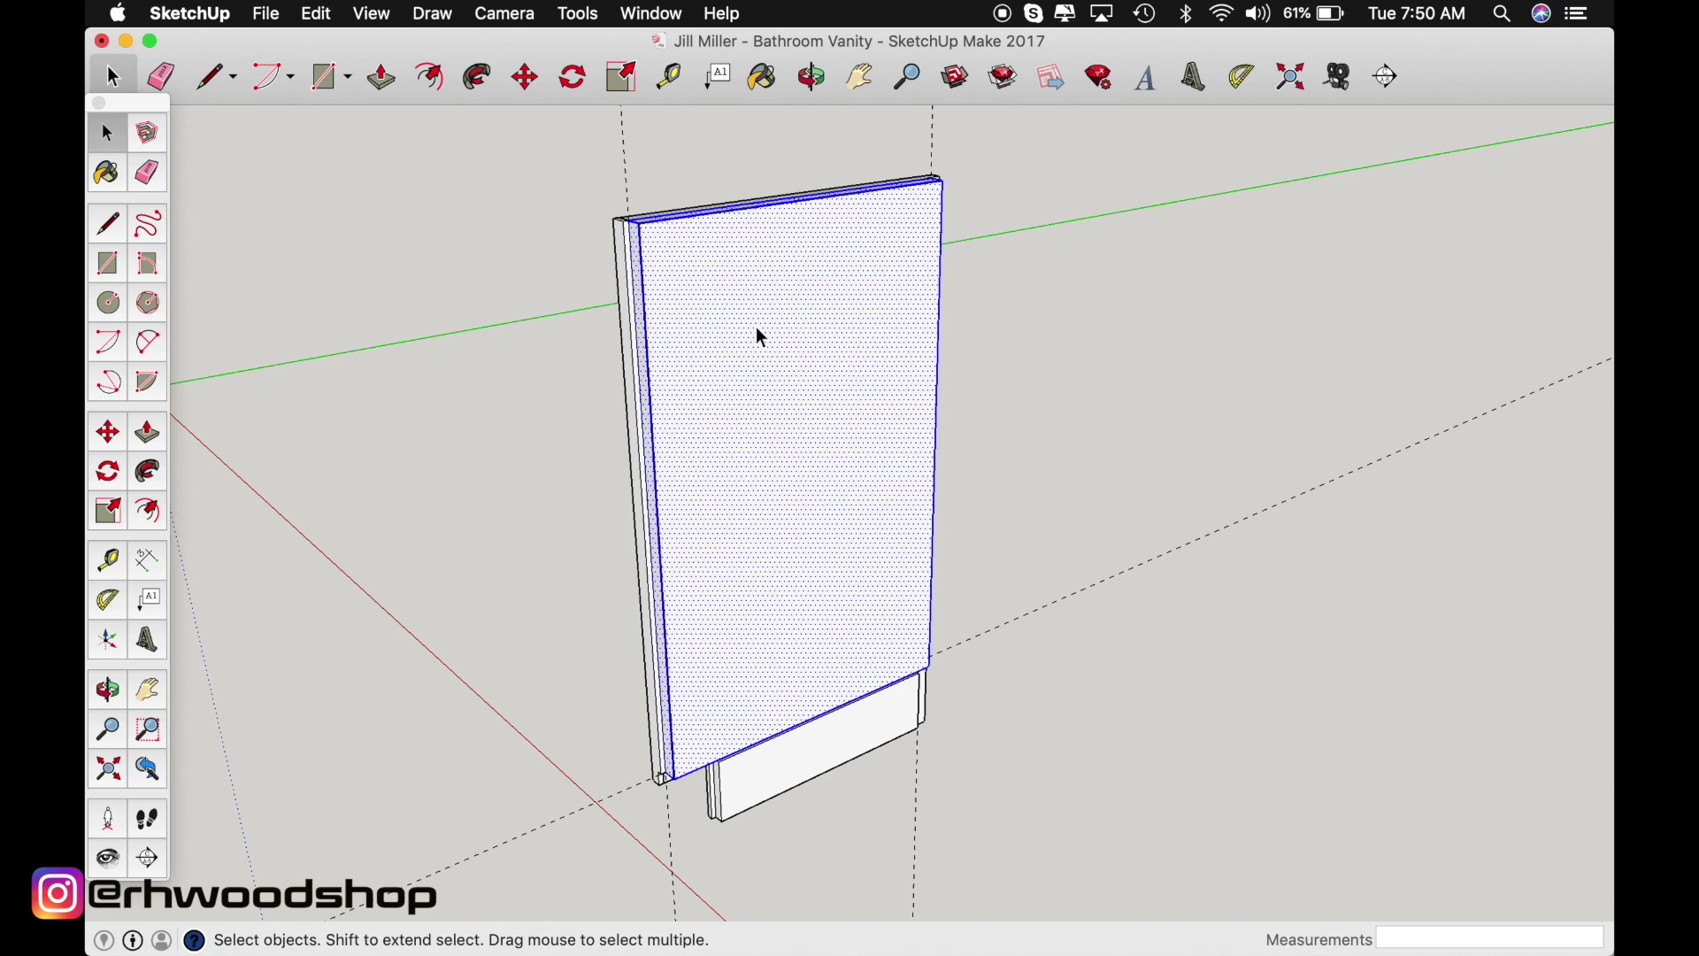
Make the selected board a component named 'template'
key(g)
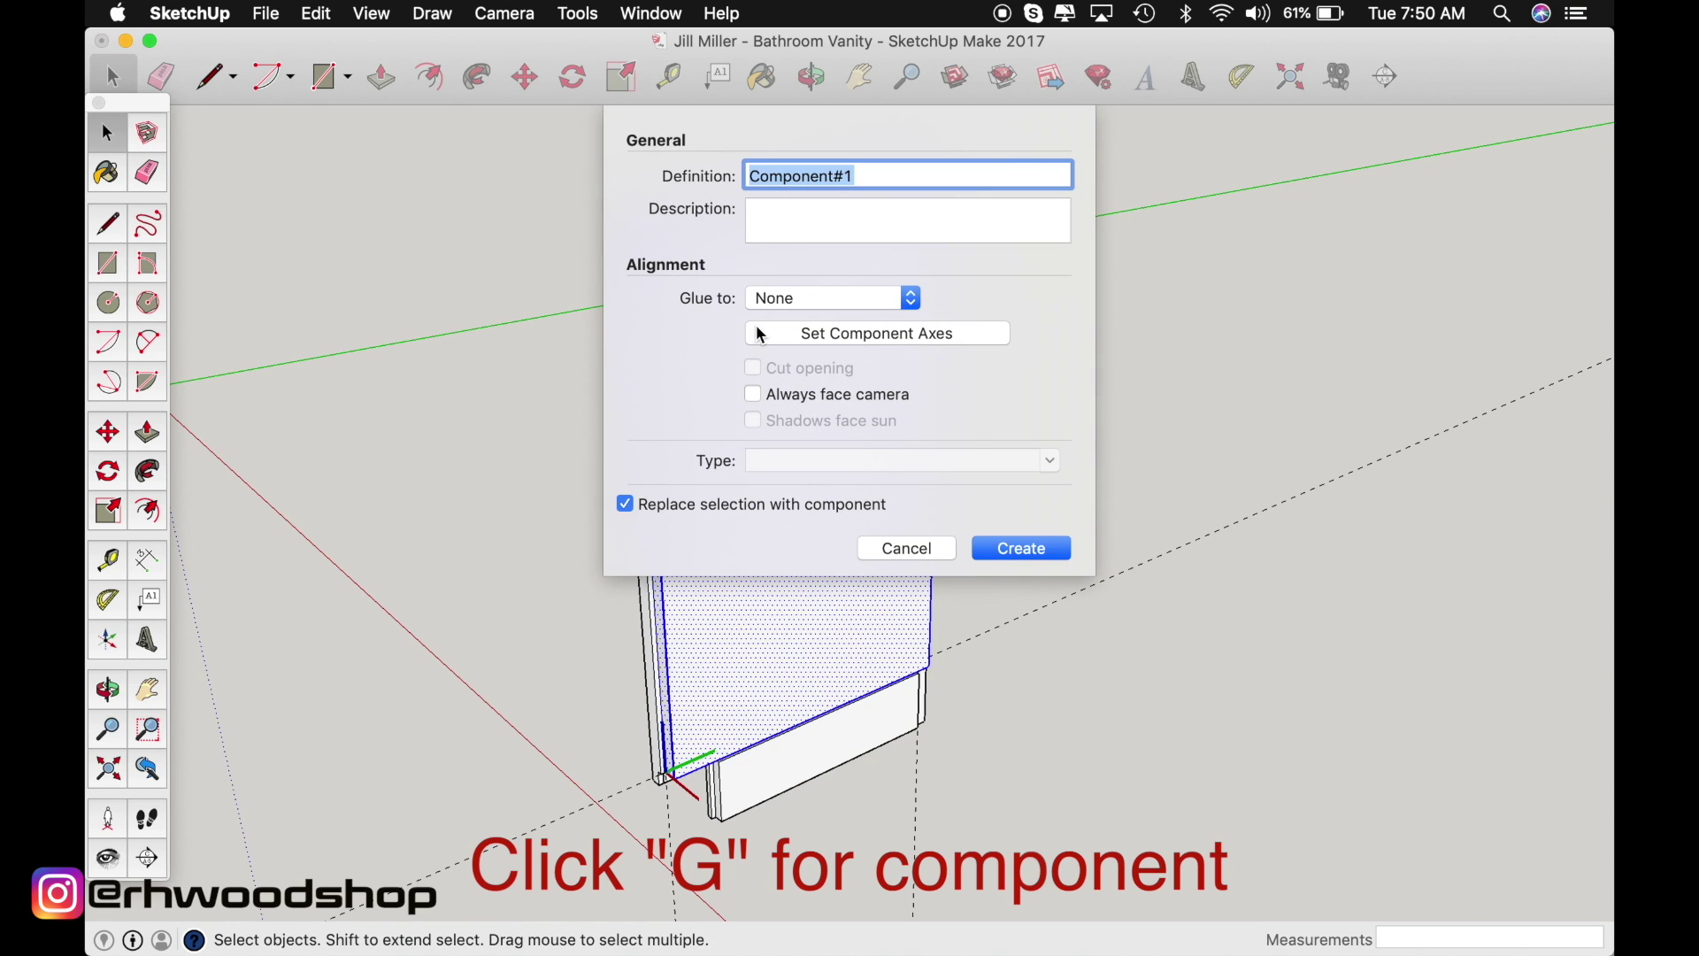
text(template)
key(Return)
Move the template board off to the right of the side panel
key(m)
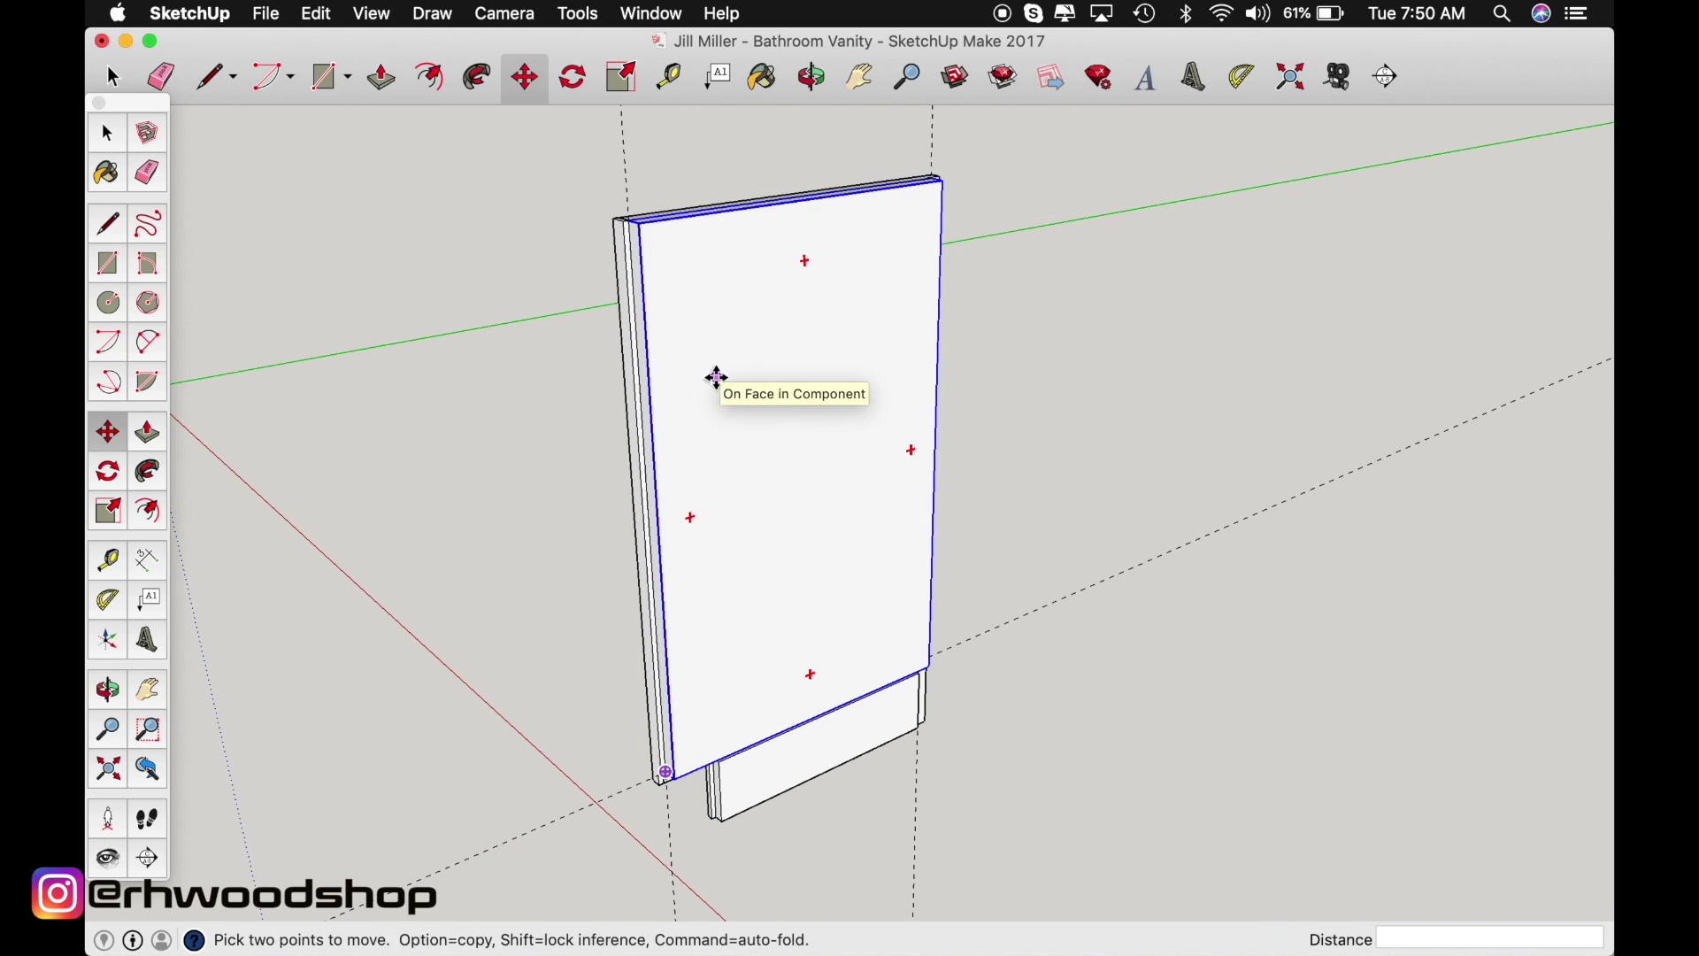
click(713, 375)
key(alt)
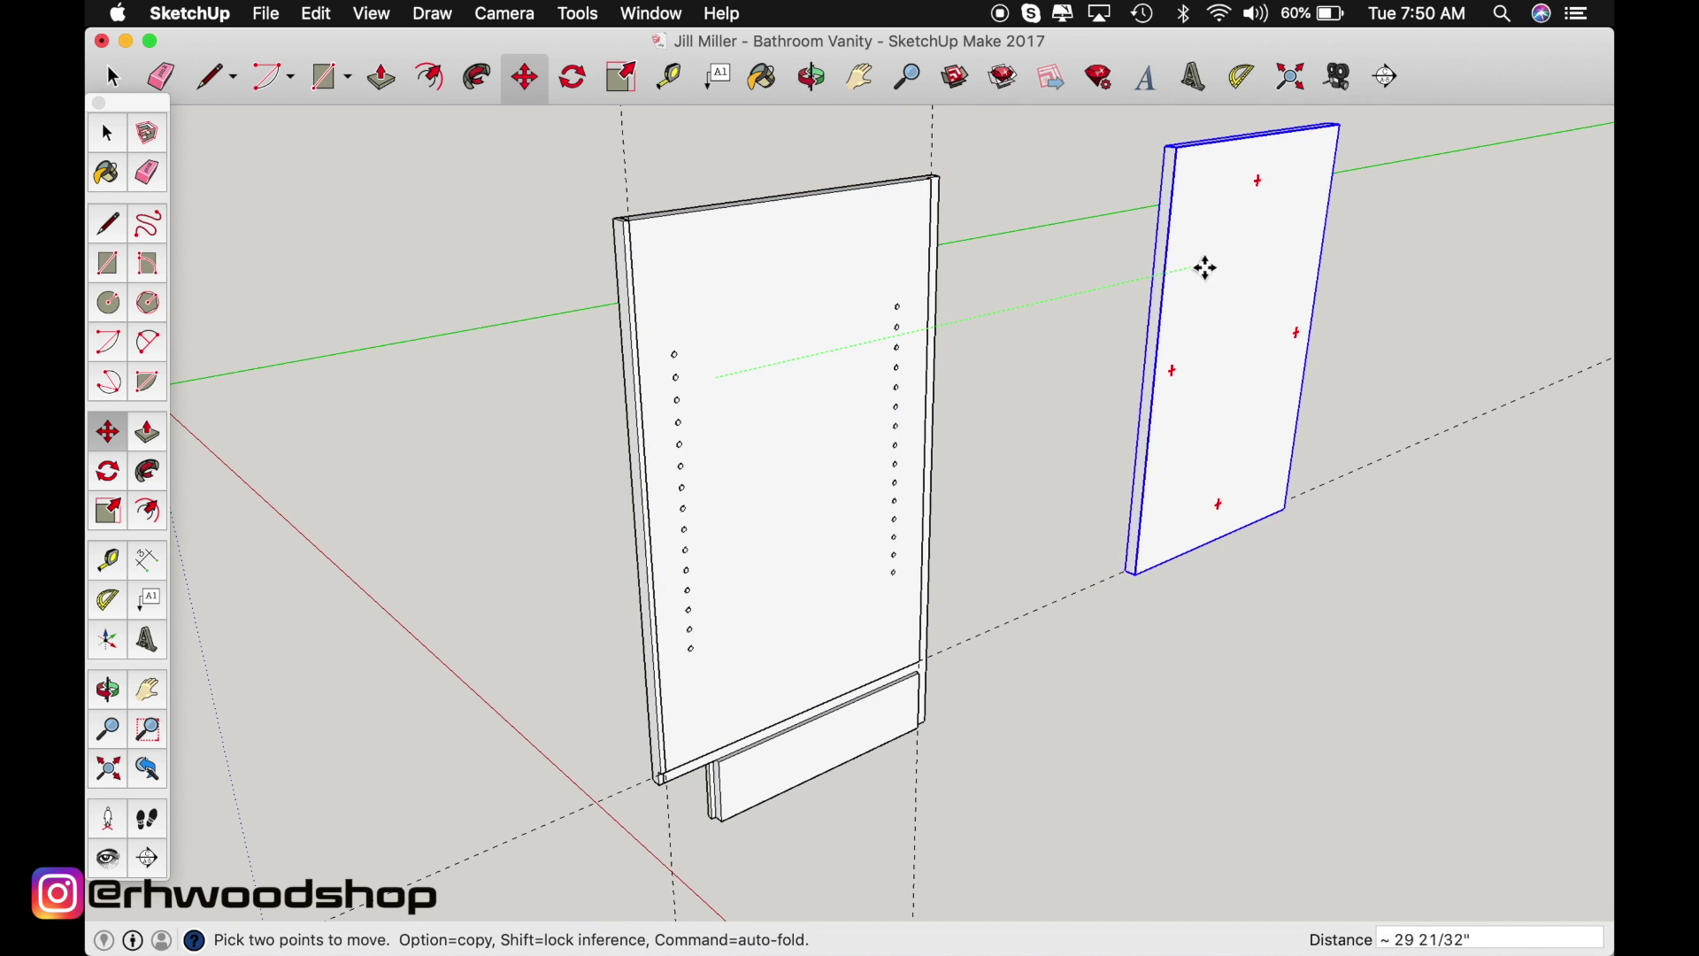
click(1213, 262)
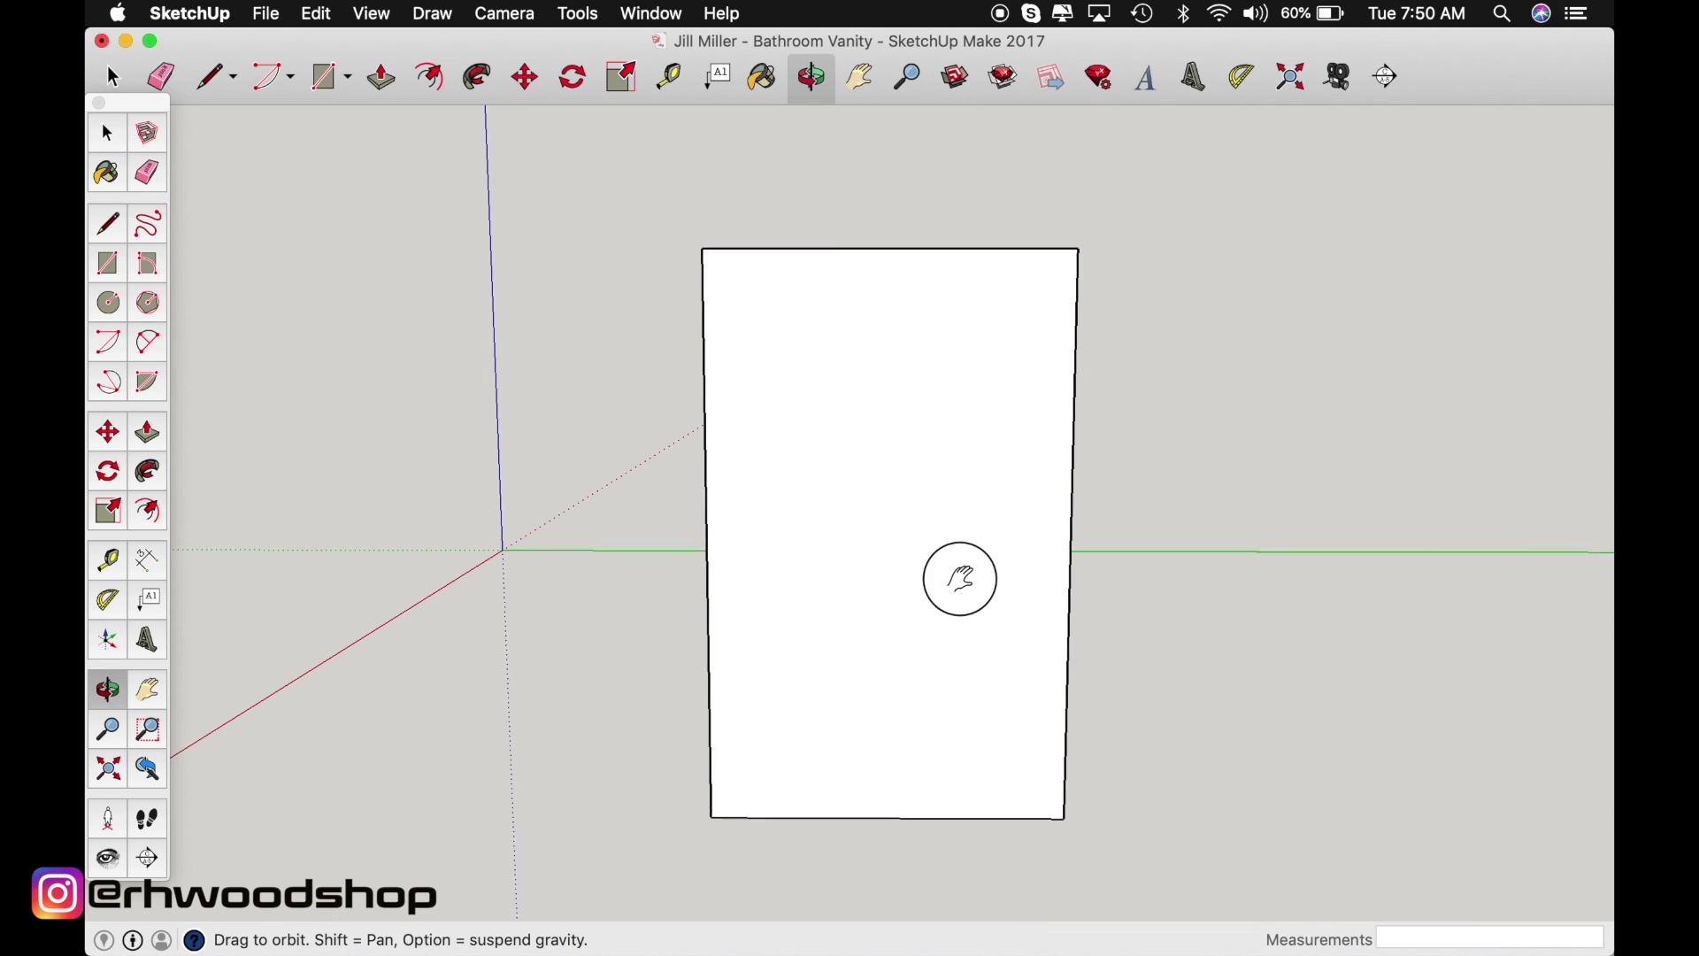
Orbit the view until the template board's face is seen straight on
drag(959, 576, 993, 580)
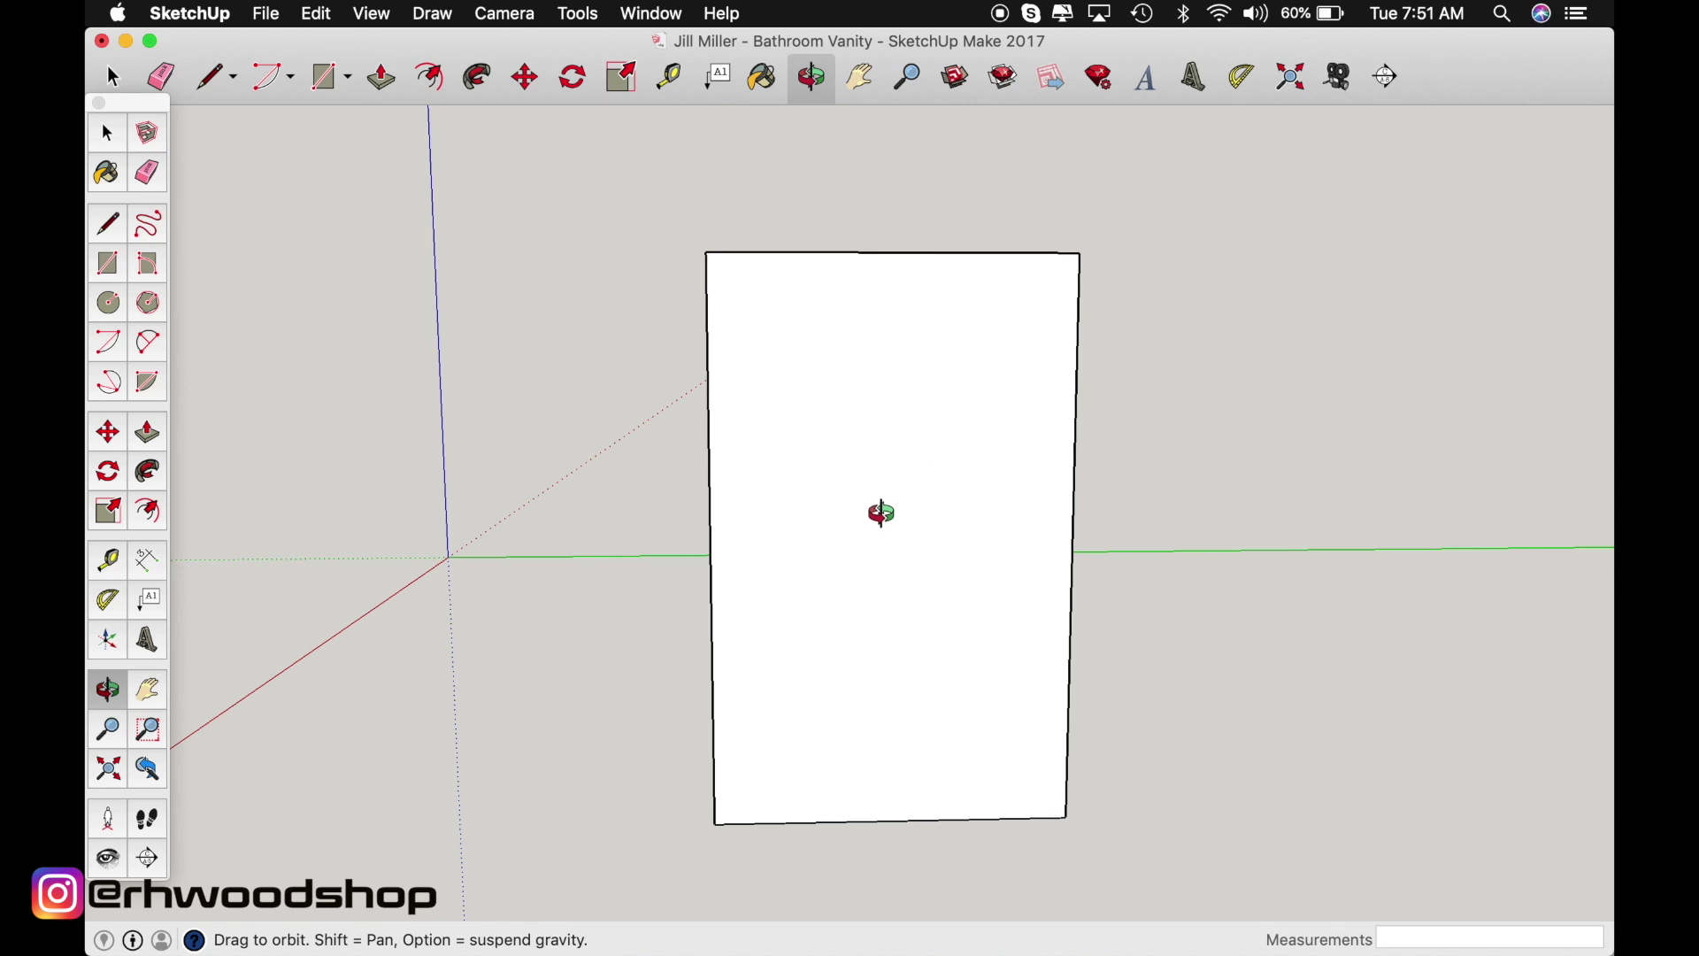
key(t)
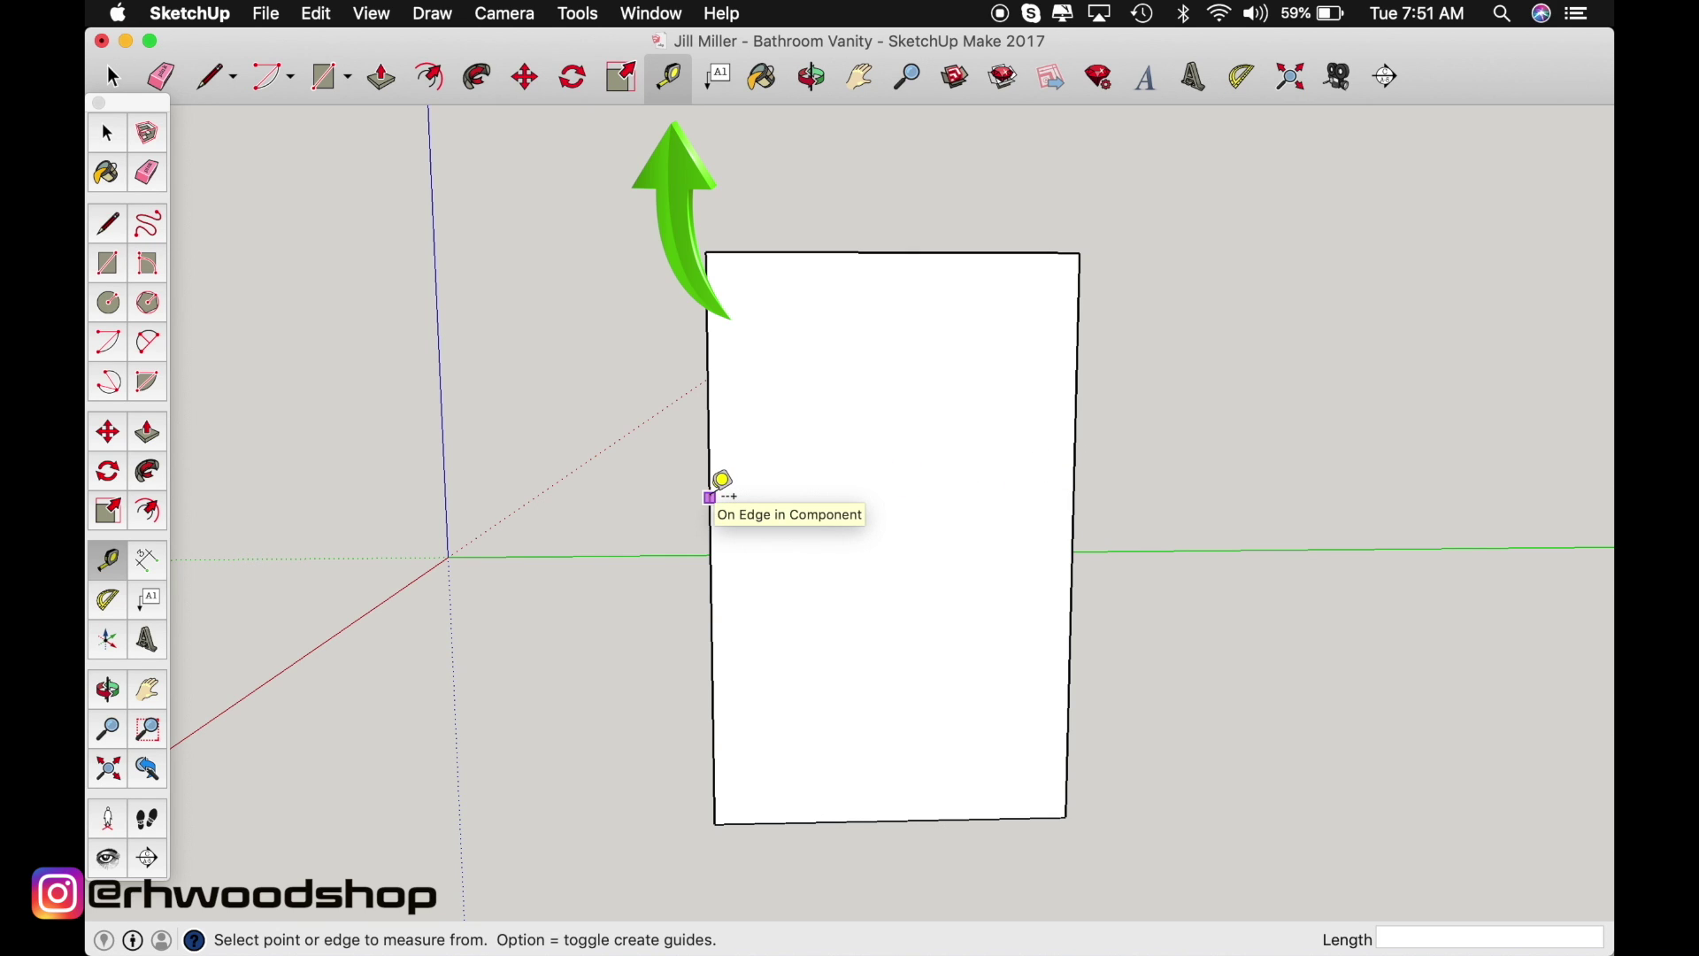
Place guides 2" in from the board's front and back edges
click(710, 498)
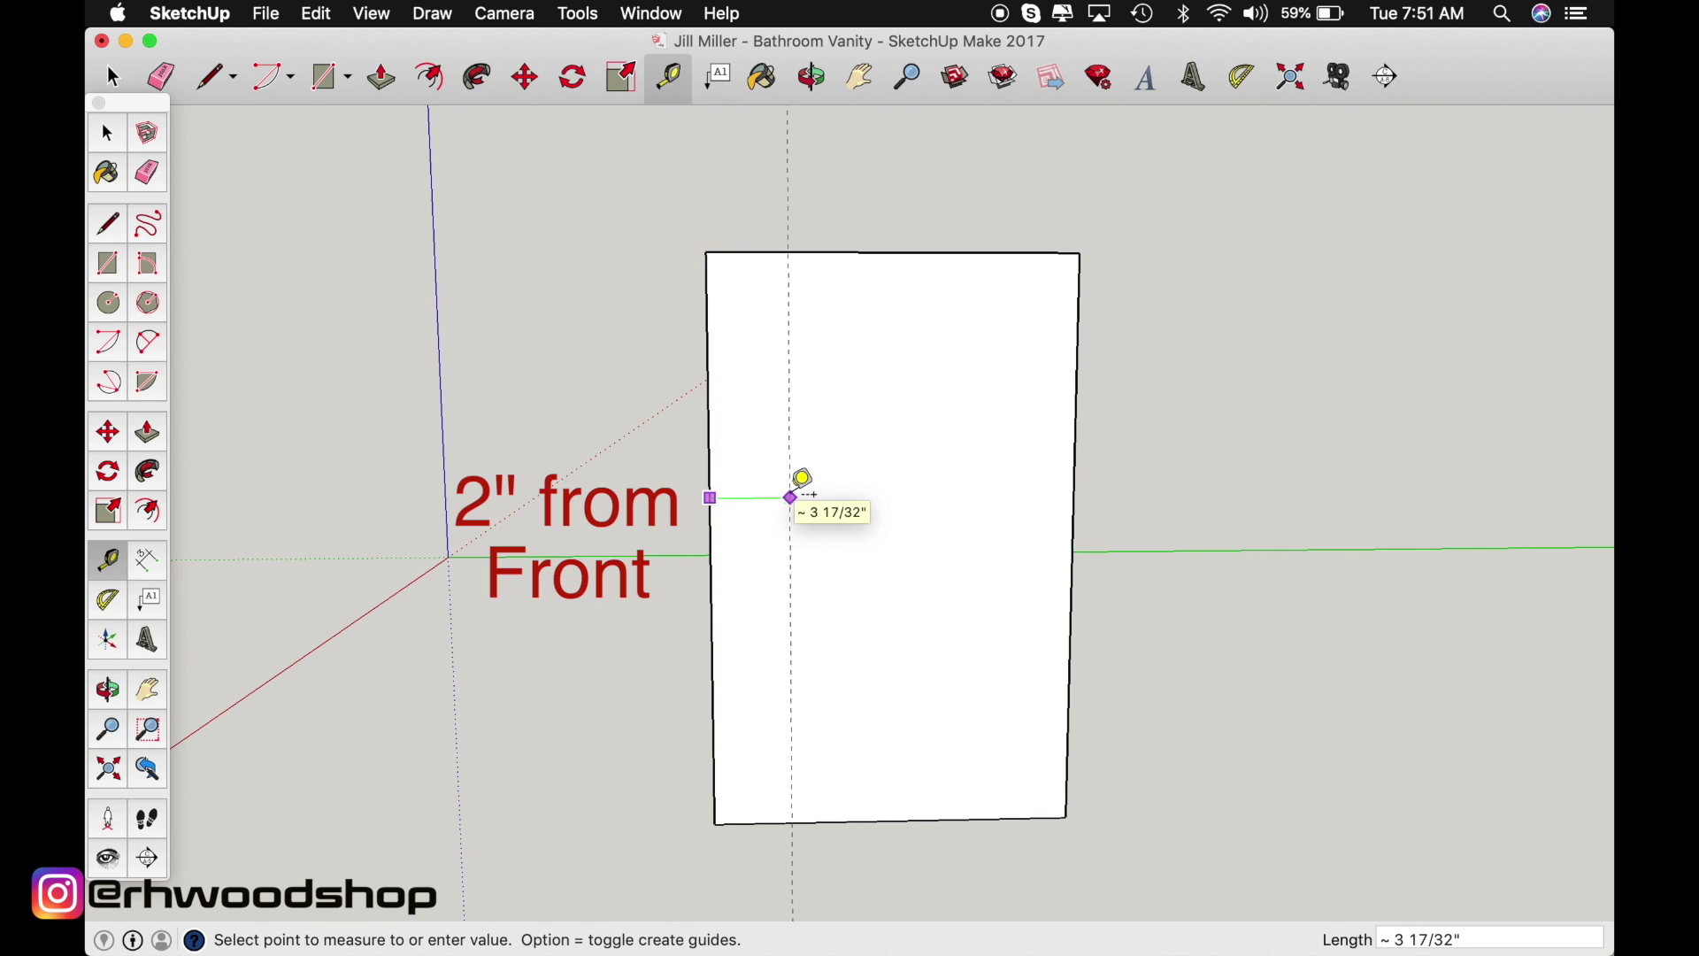
key(Return)
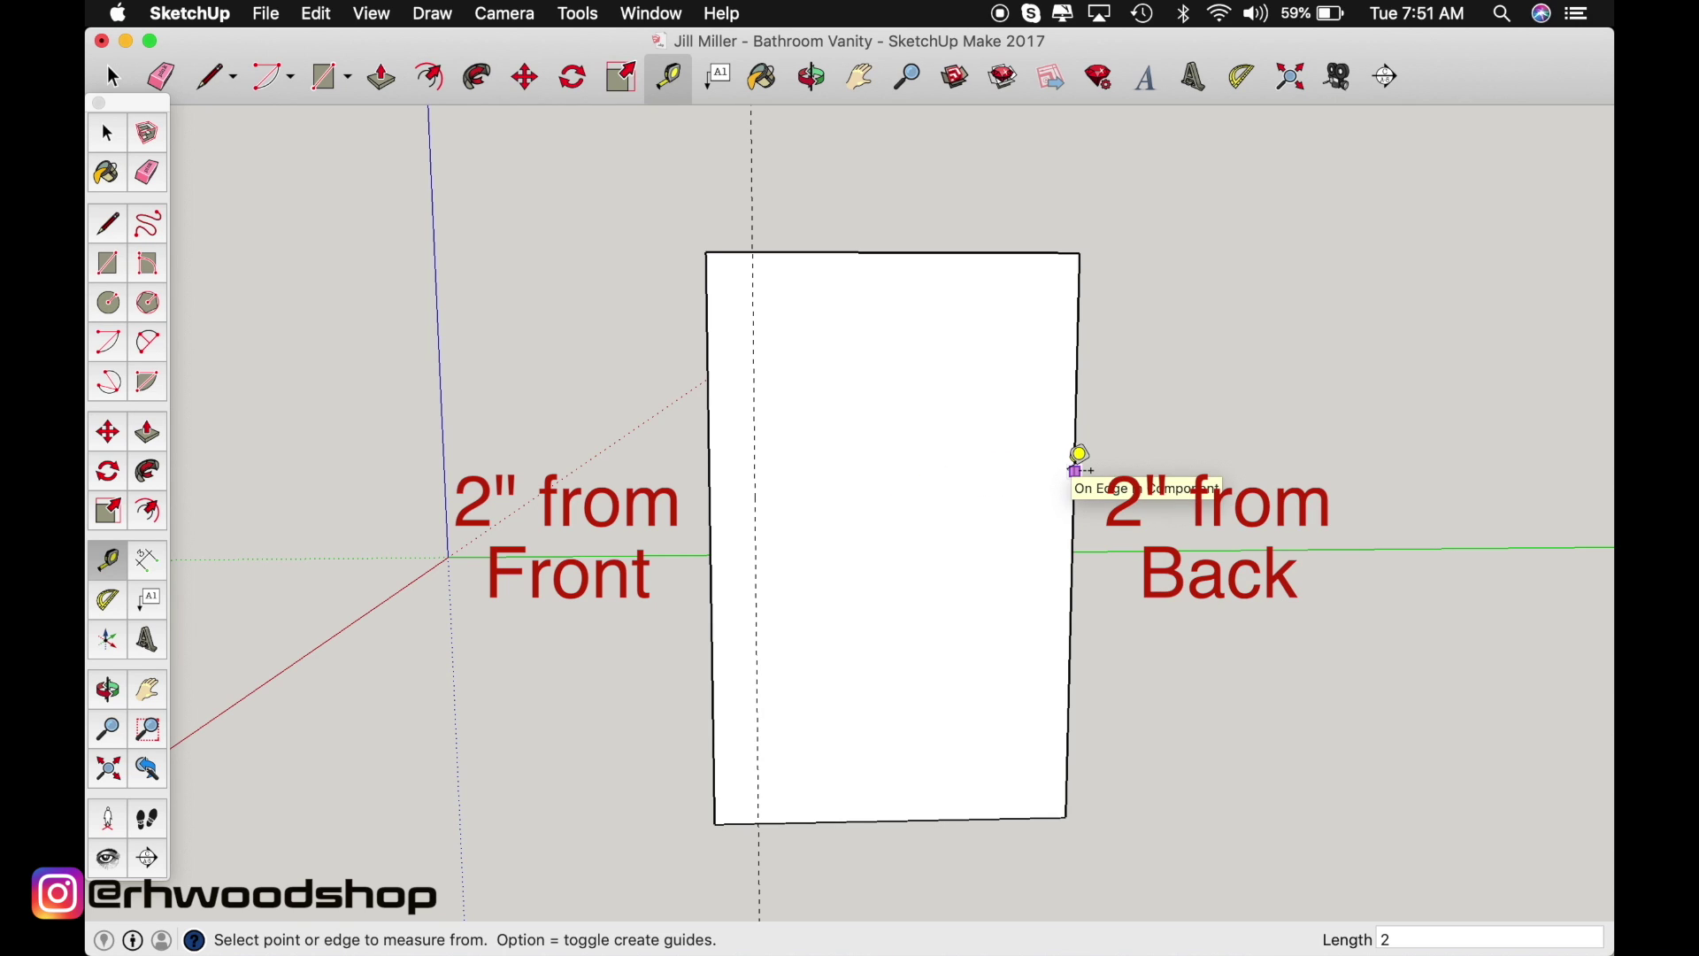
click(1076, 471)
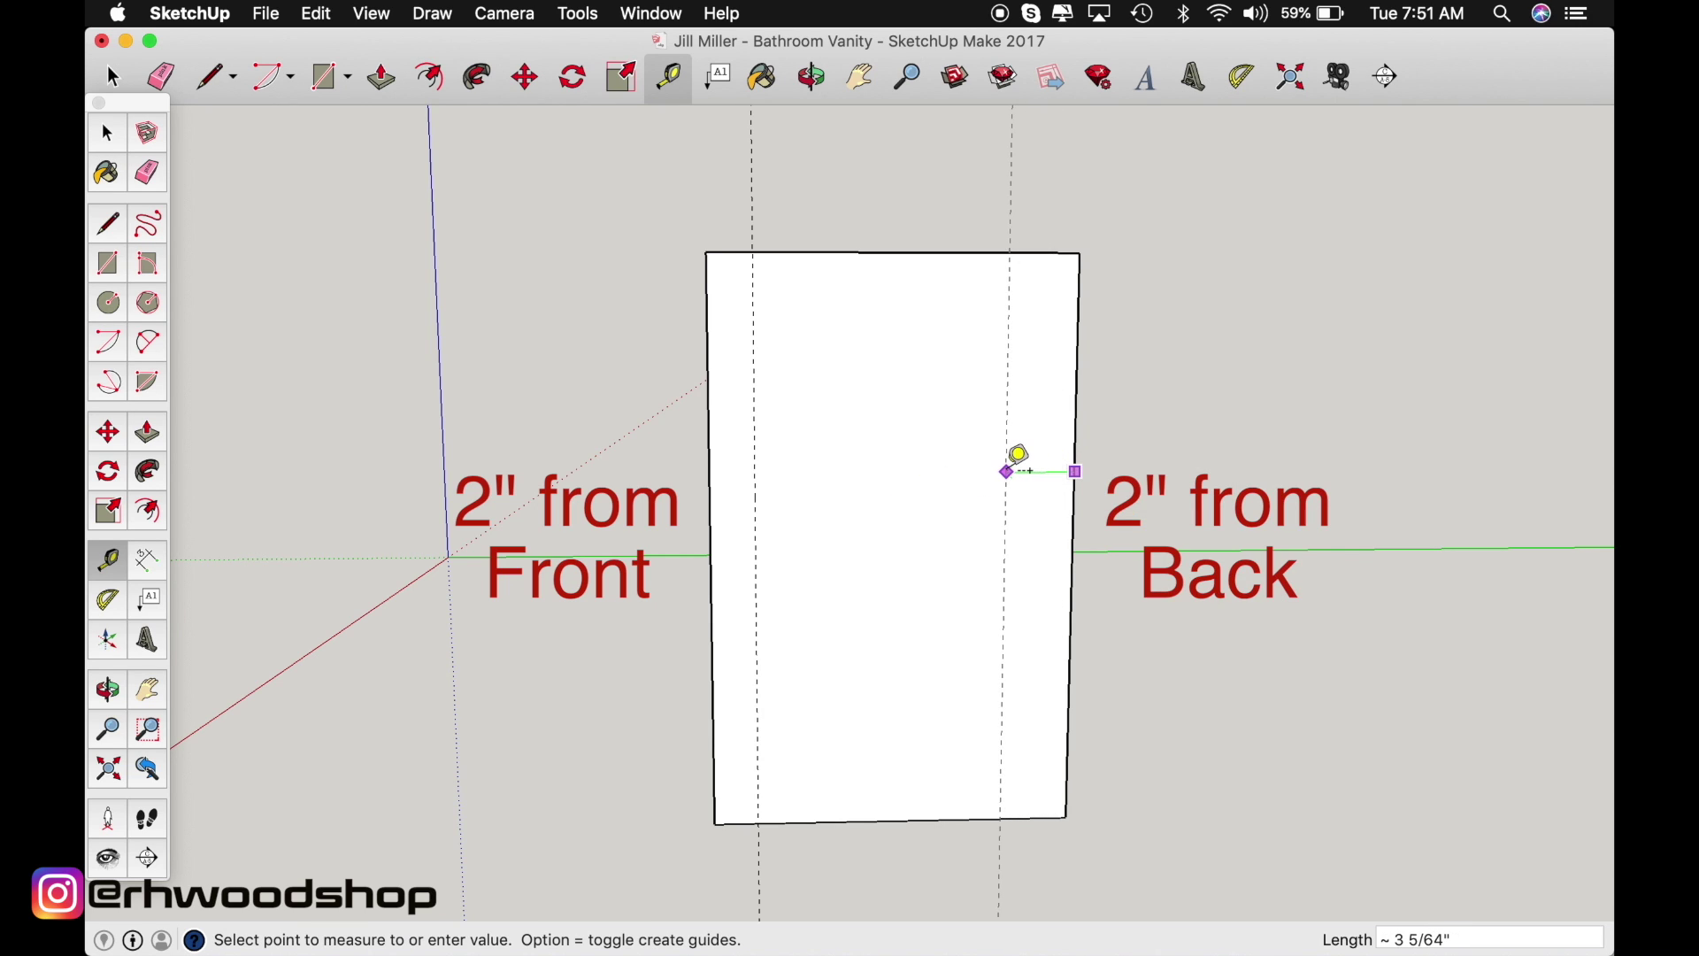
key(Return)
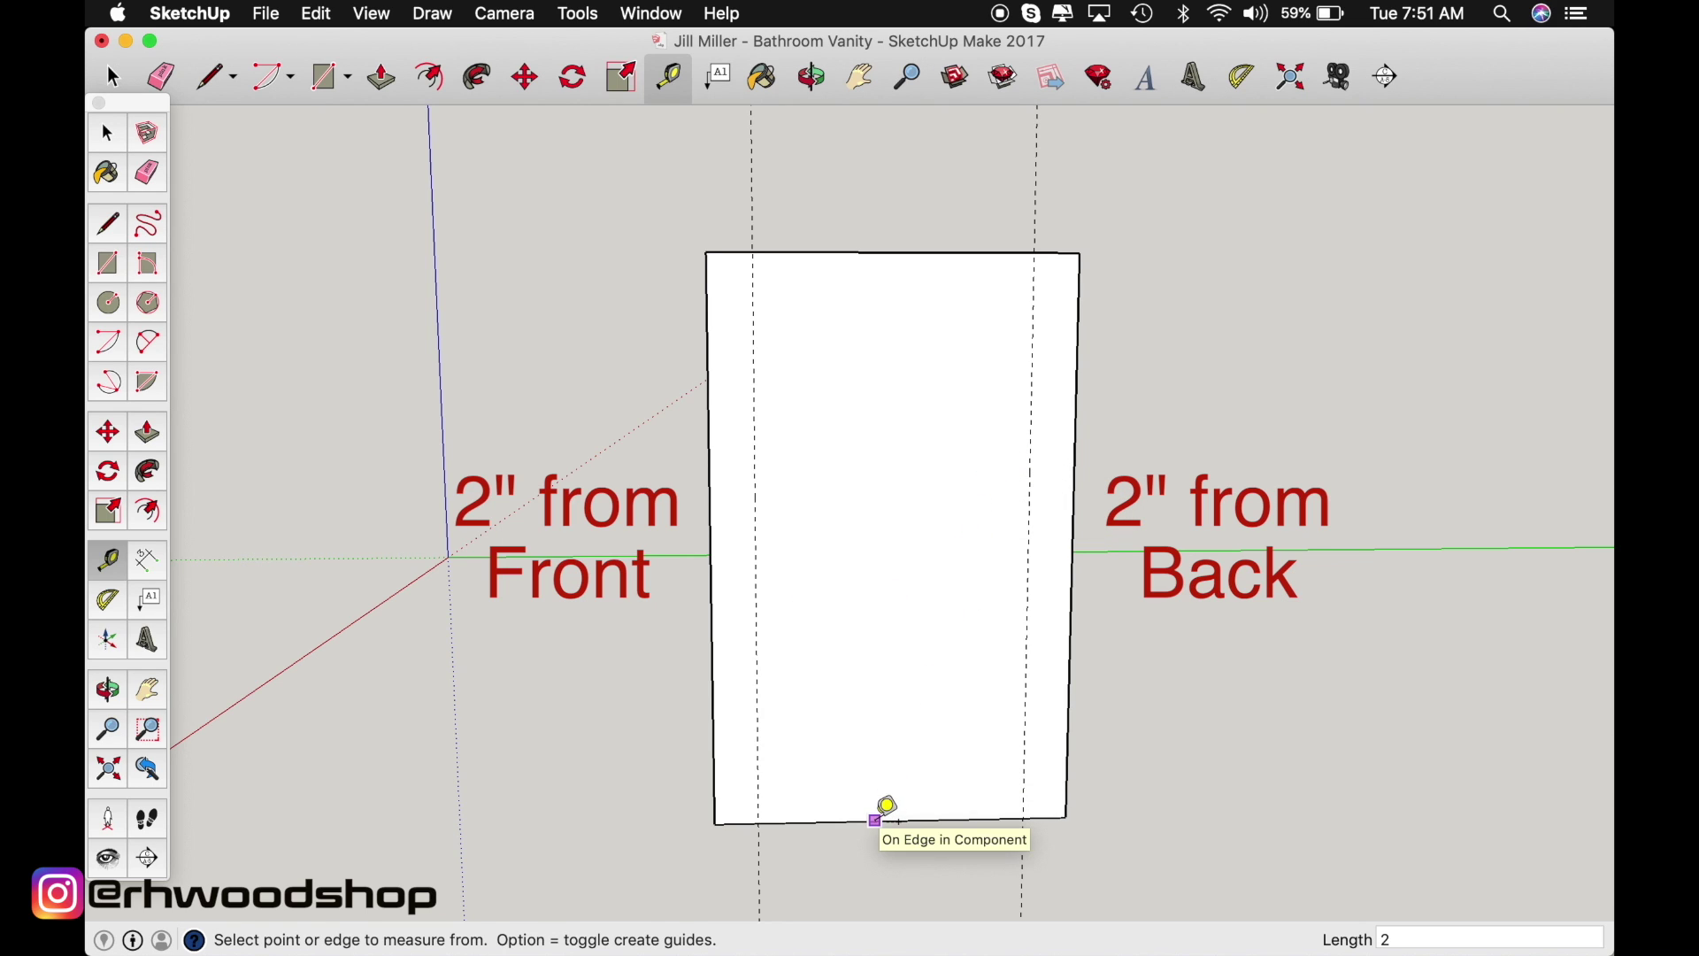
Place guides 6" in from the board's bottom and top edges
click(878, 819)
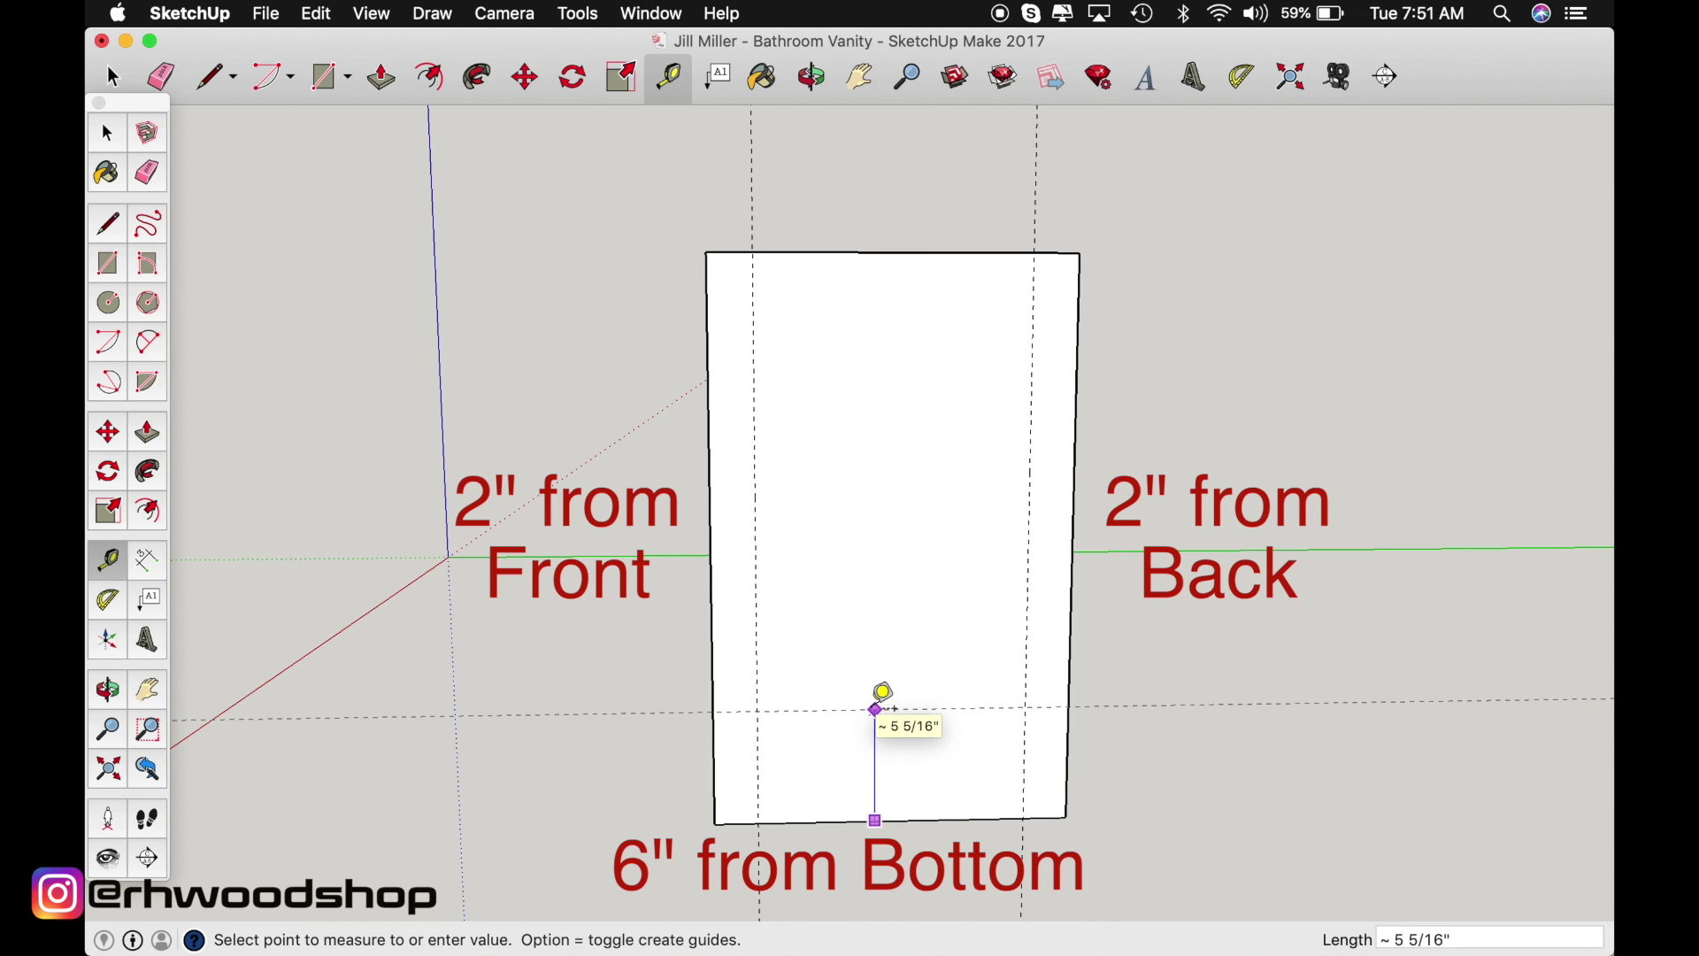
text(6)
key(Return)
click(849, 254)
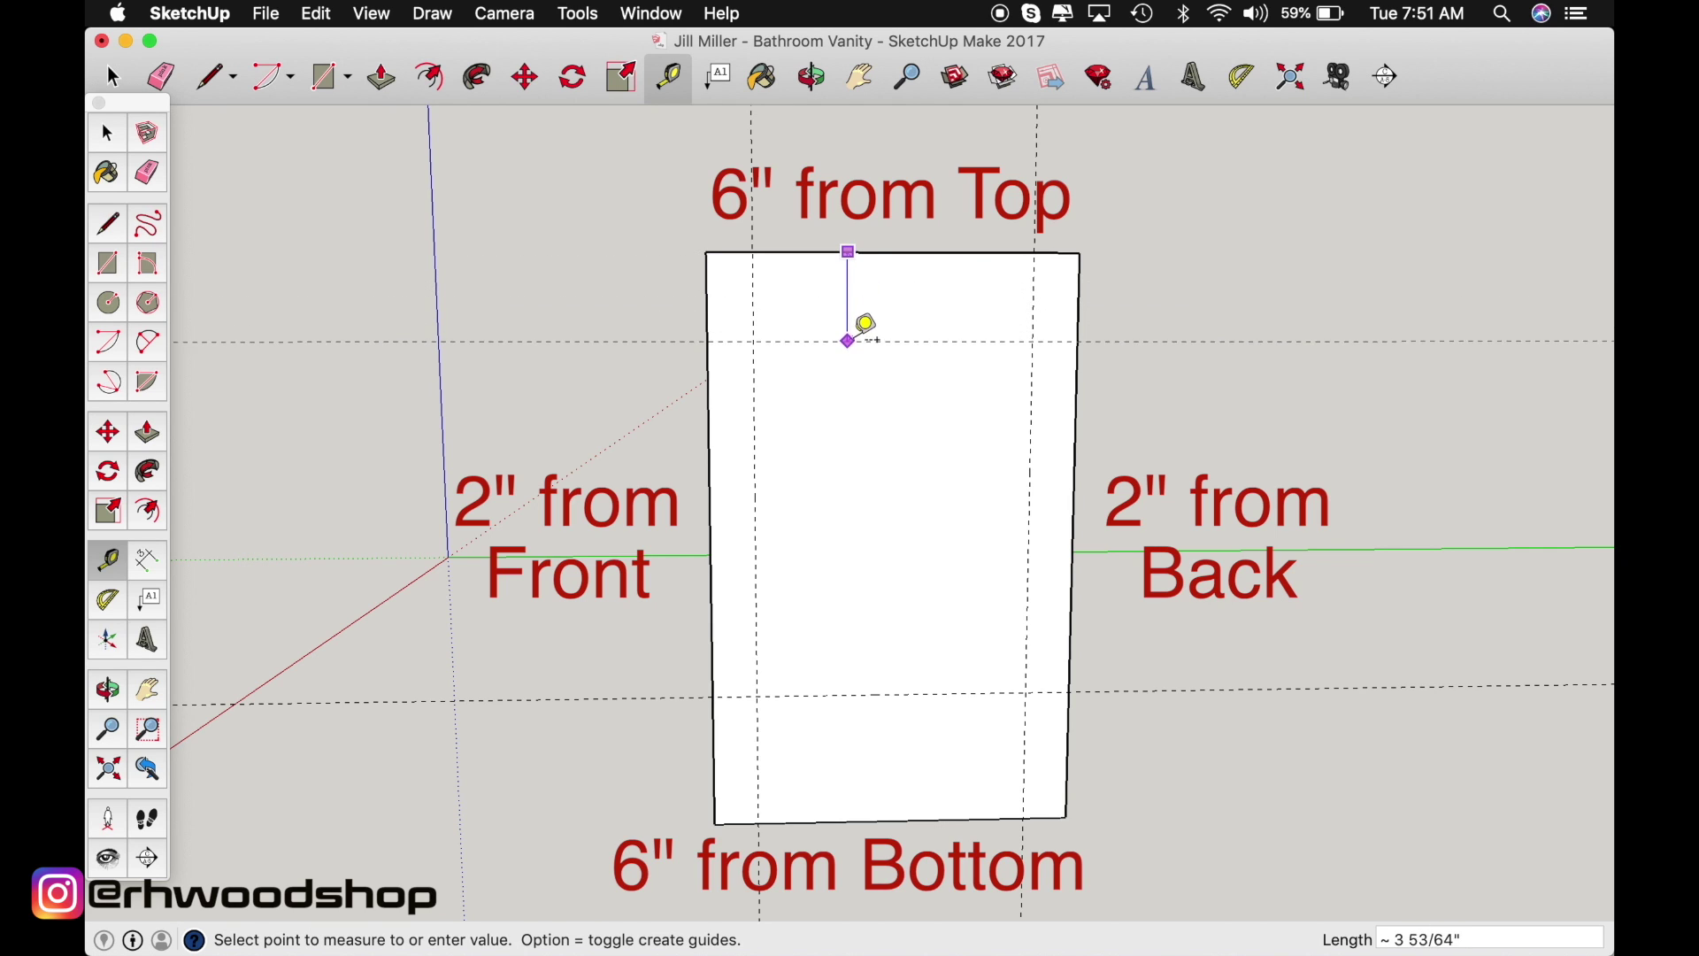
text(6)
key(Return)
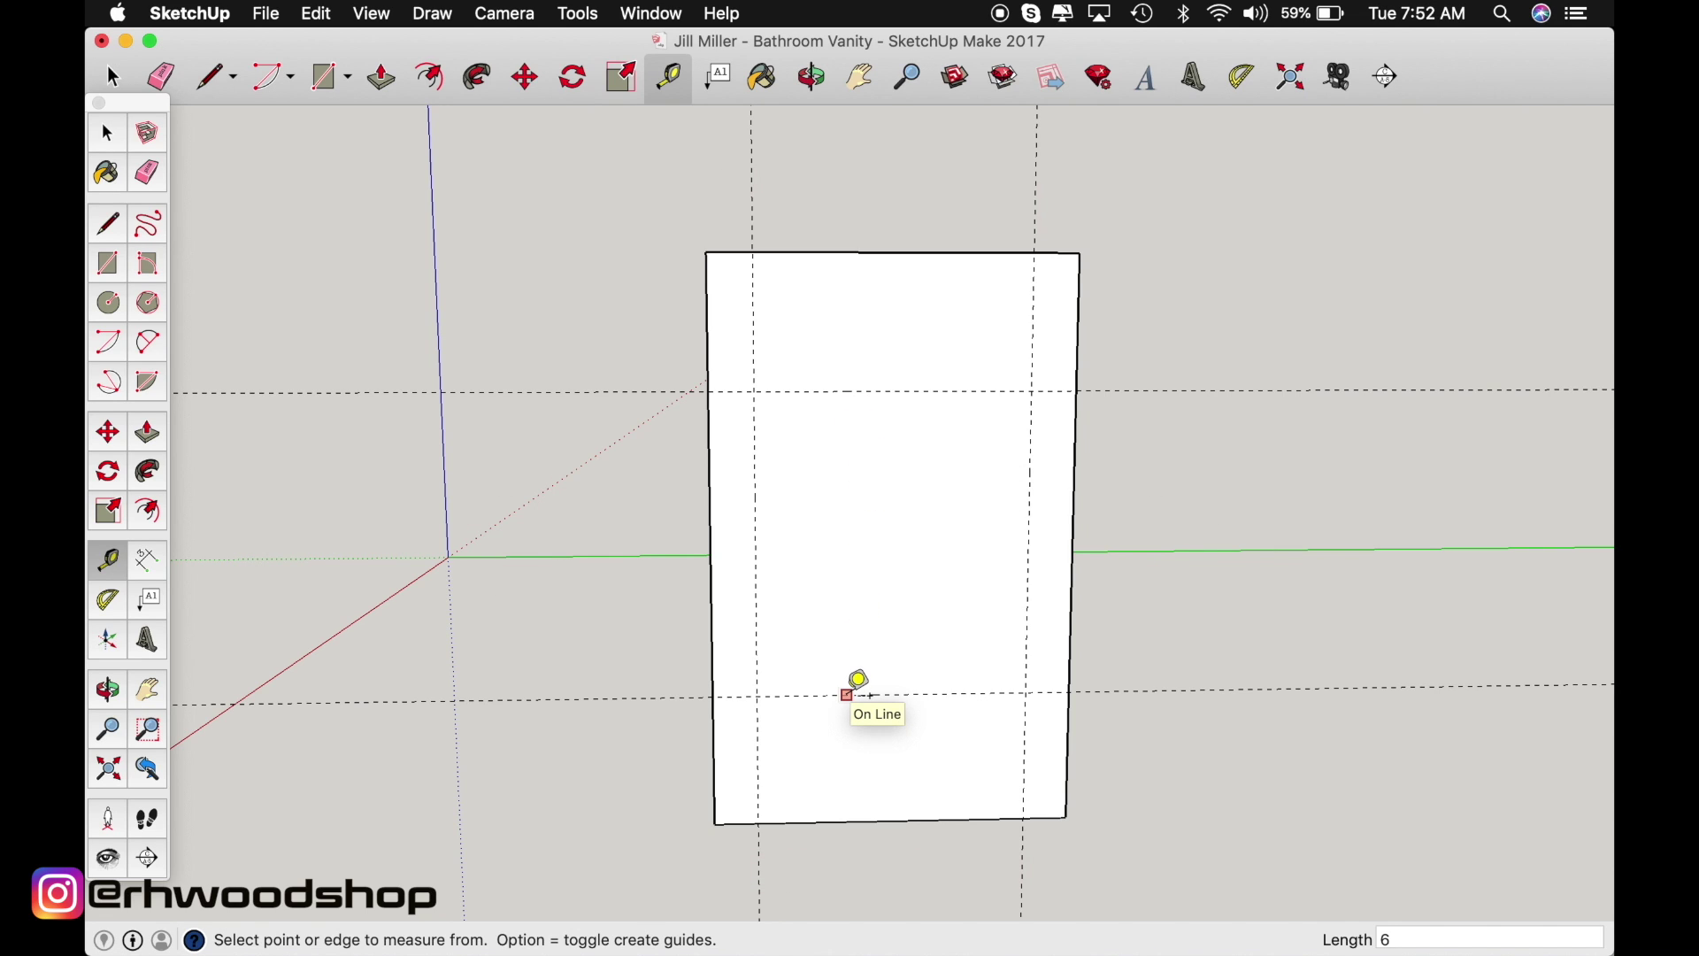
click(846, 695)
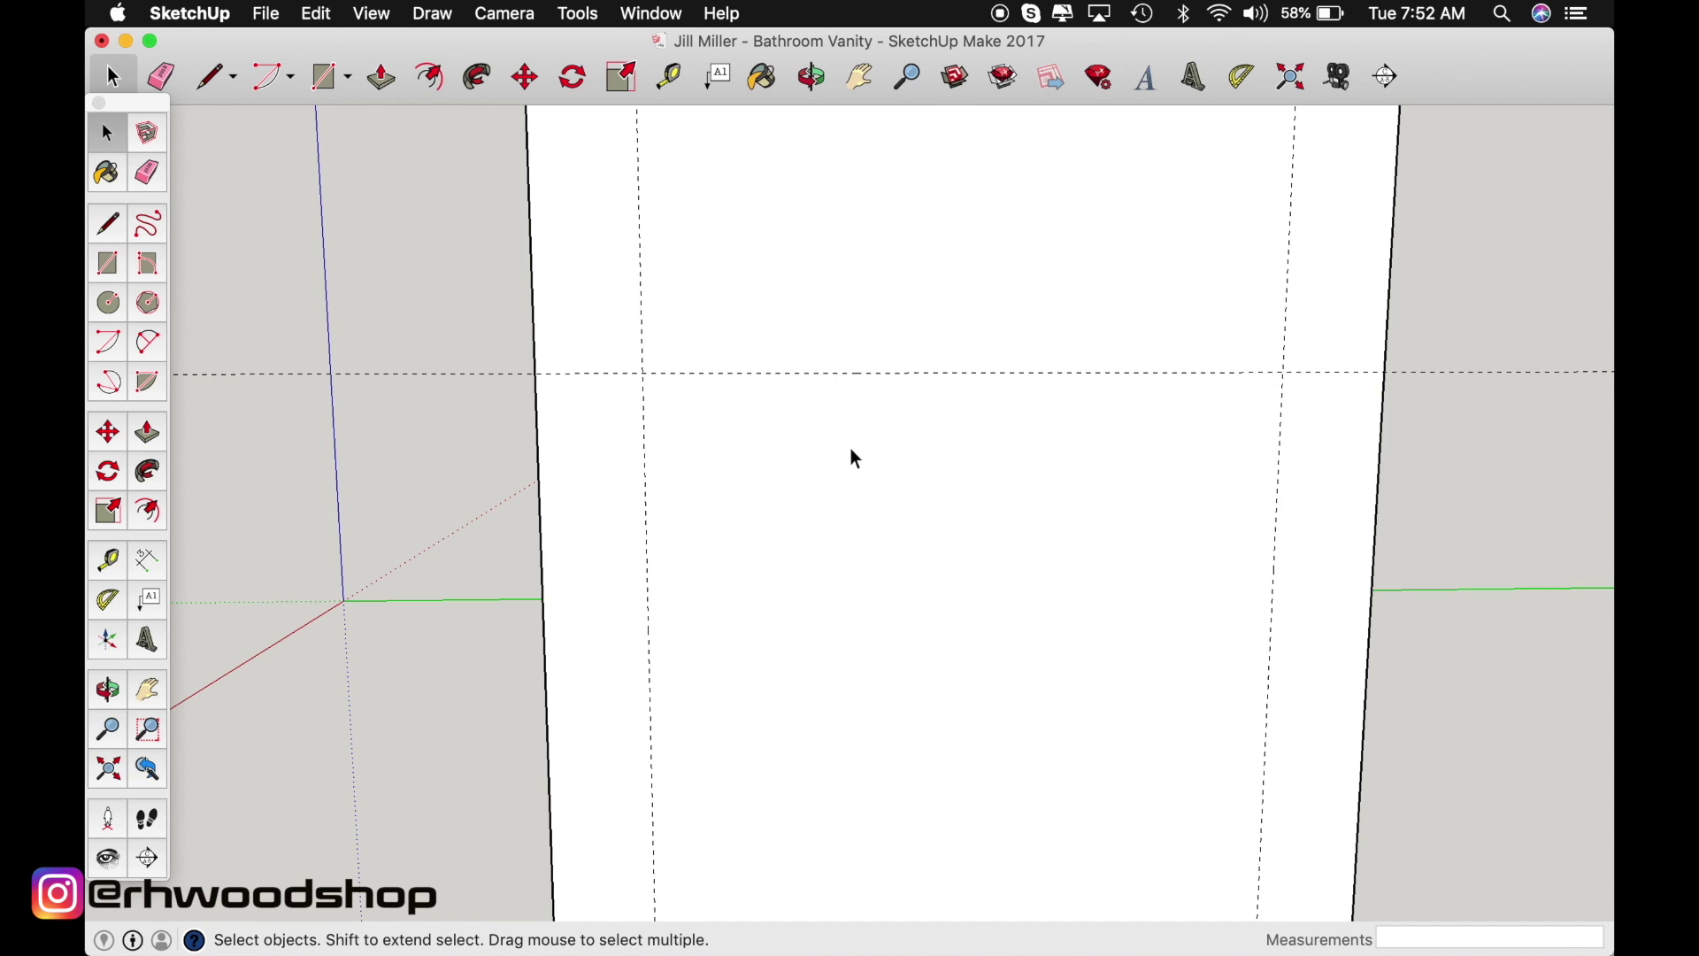
scroll(851, 450, down, 3)
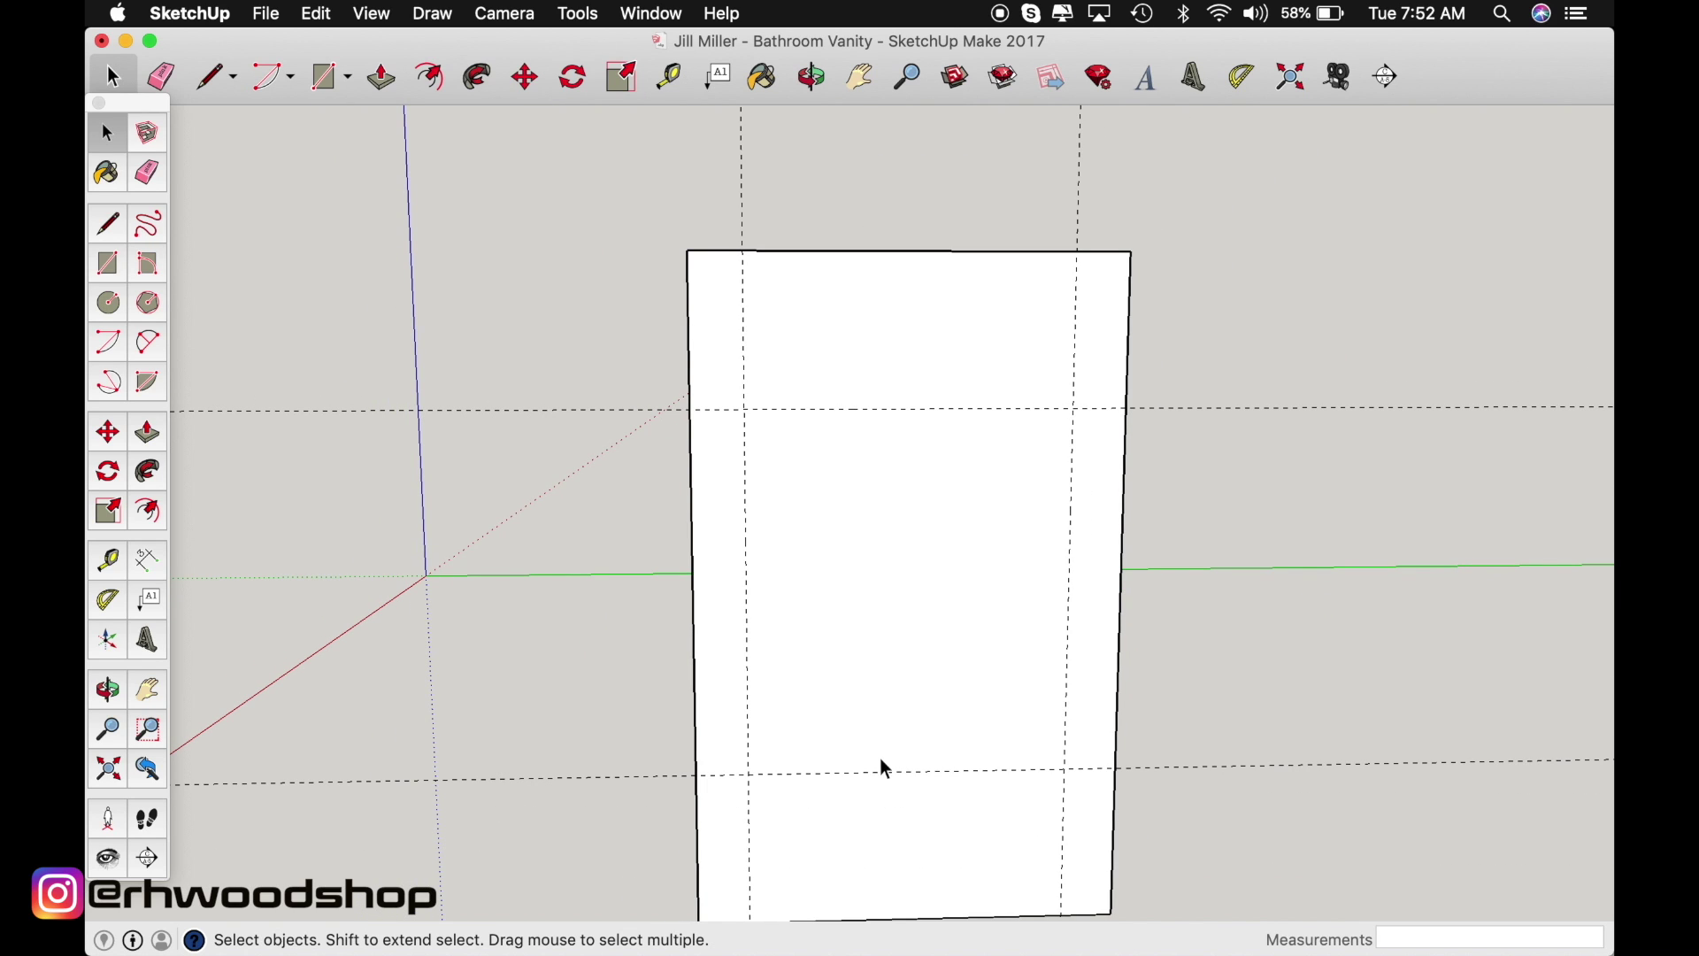
key(t)
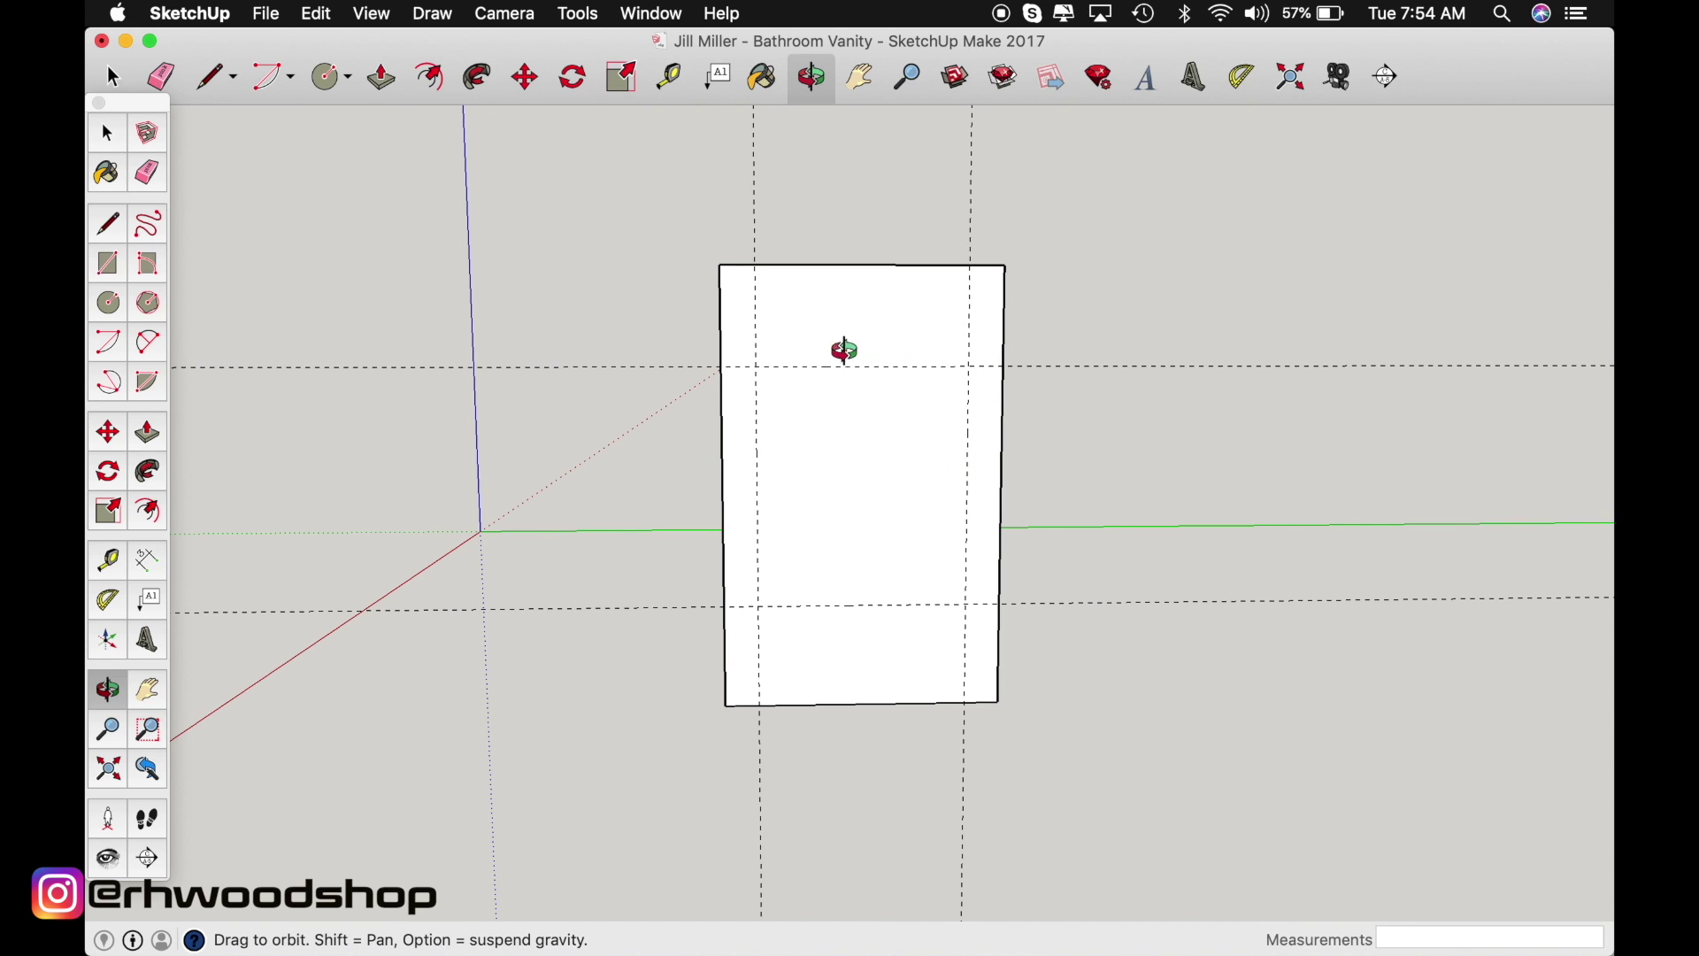
Open the template board for editing and zoom in on its guided face
key(space)
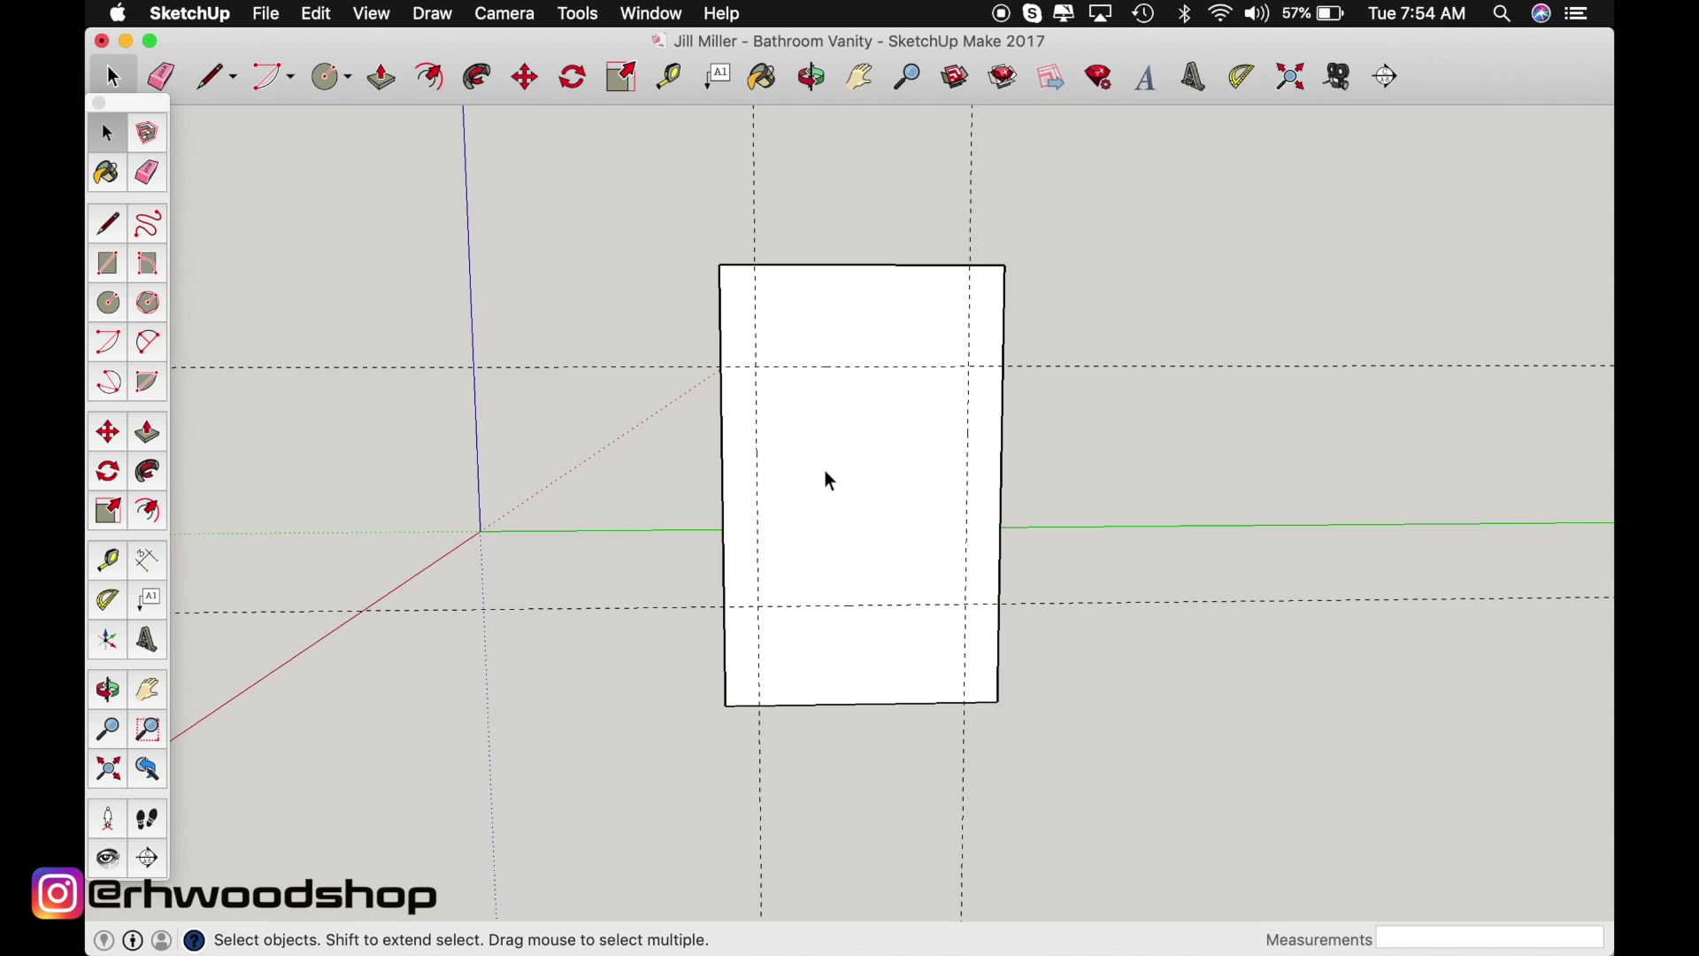
double_click(824, 470)
click(825, 470)
key(o)
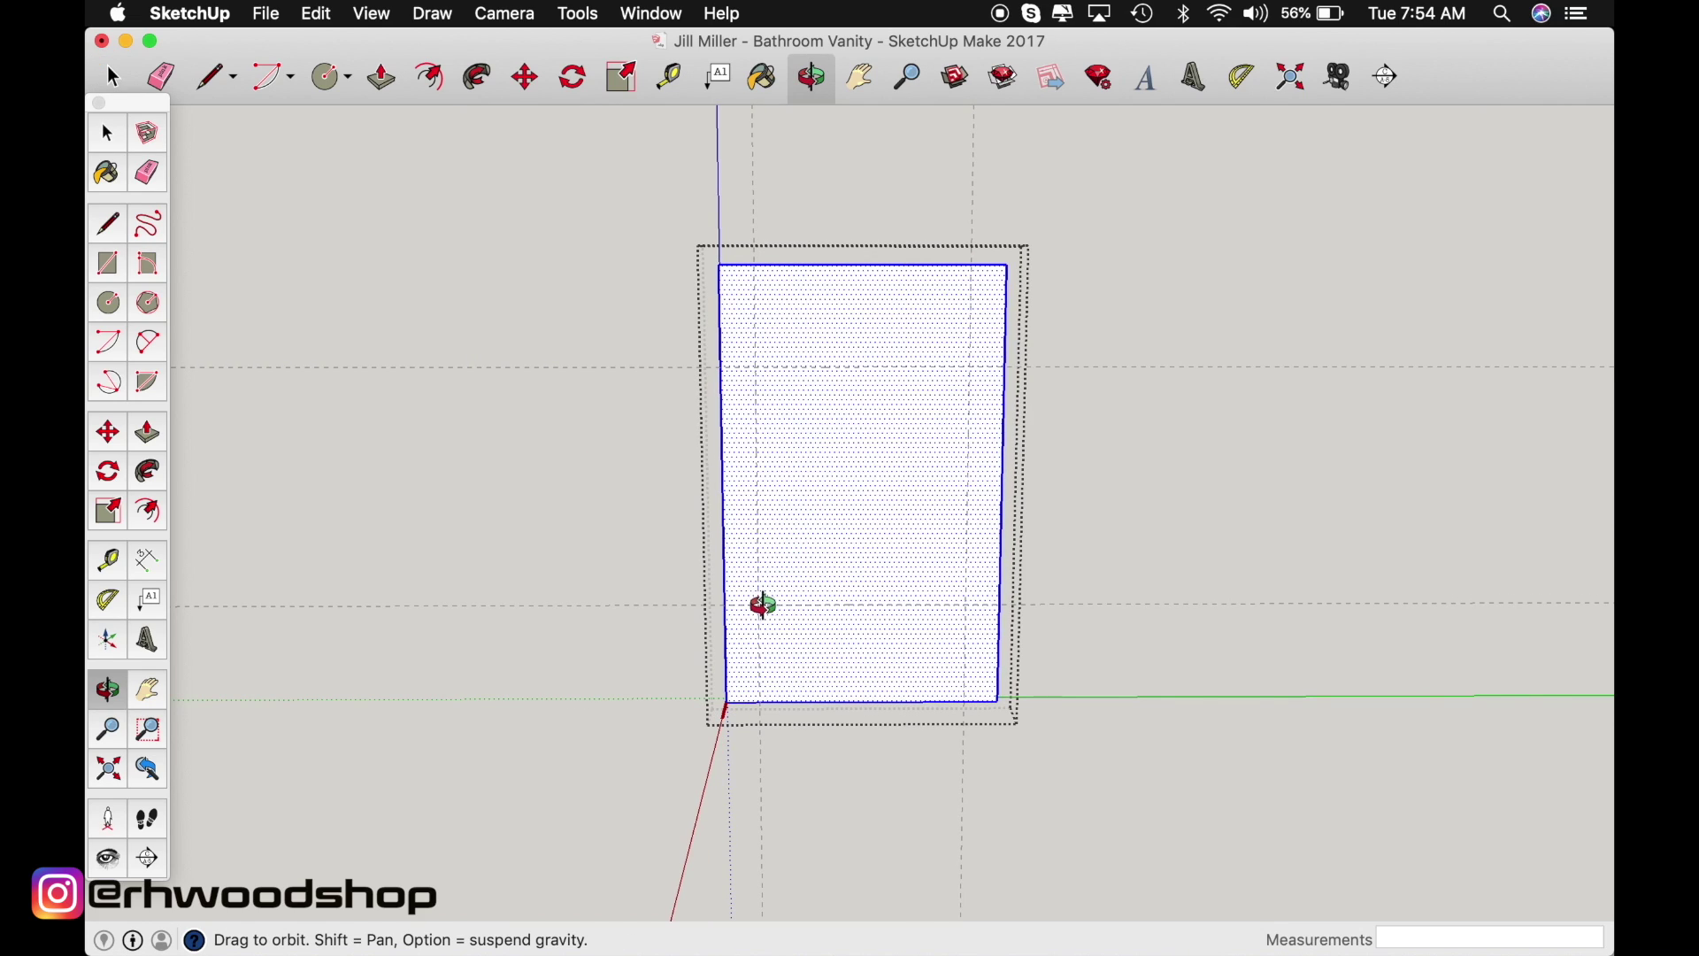
scroll(758, 607, up, 5)
scroll(758, 607, up, 5)
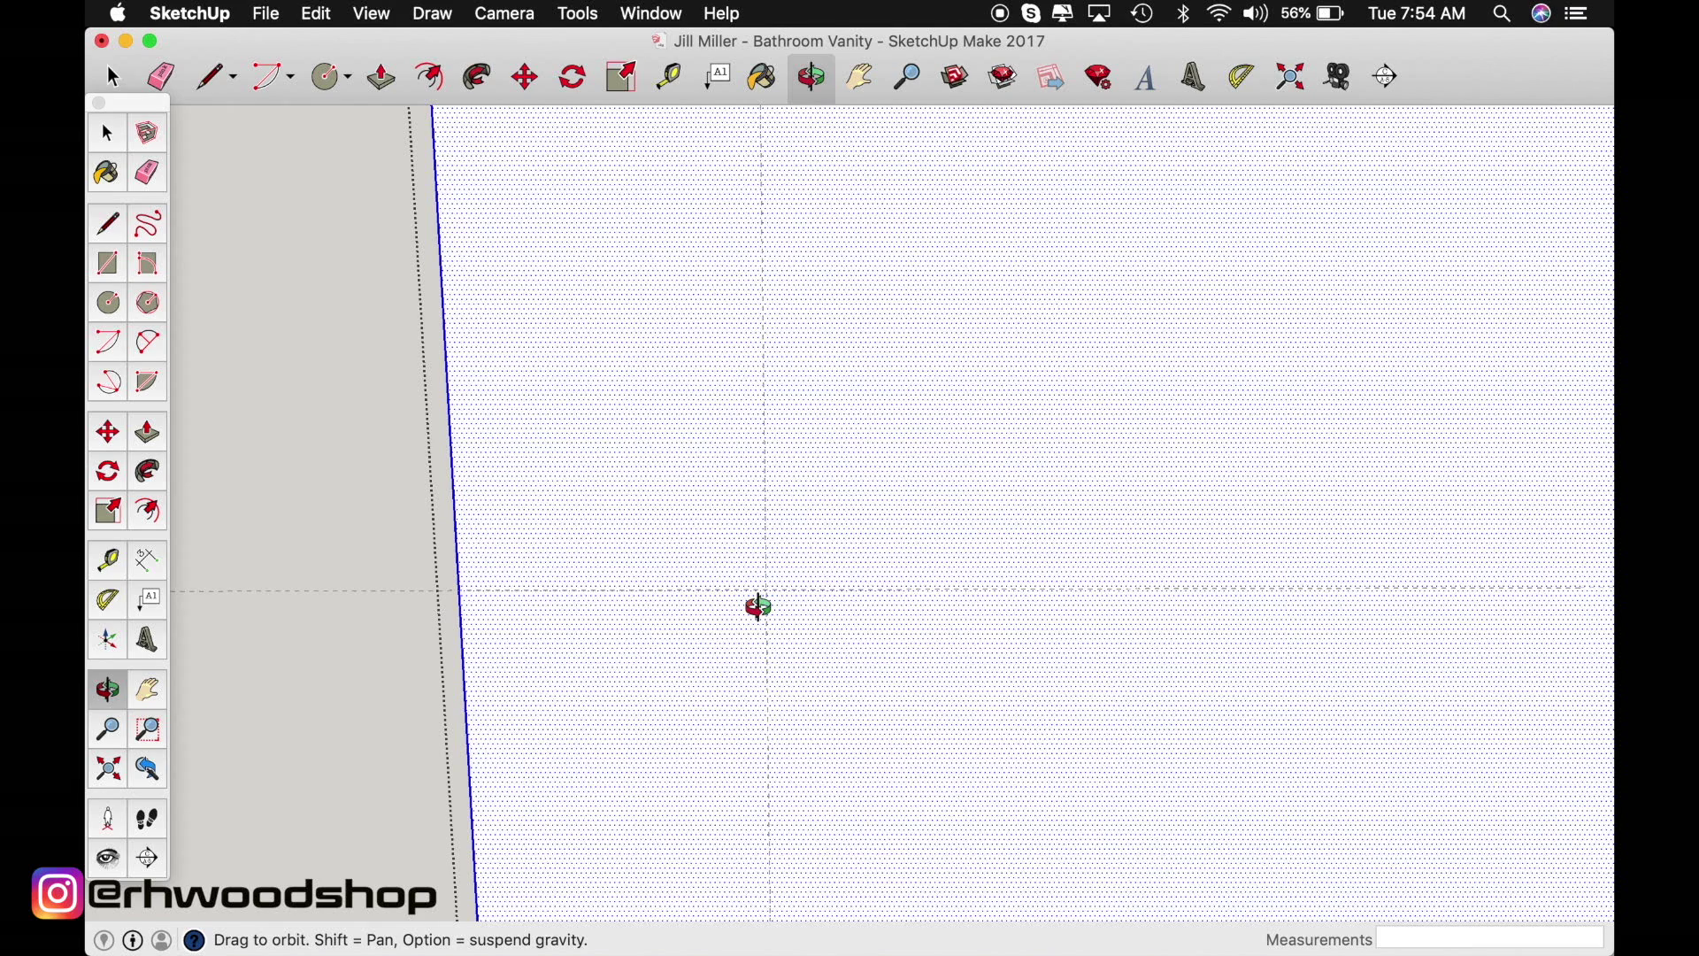
Draw a 1/8" radius circle centred on the guide intersection
click(331, 87)
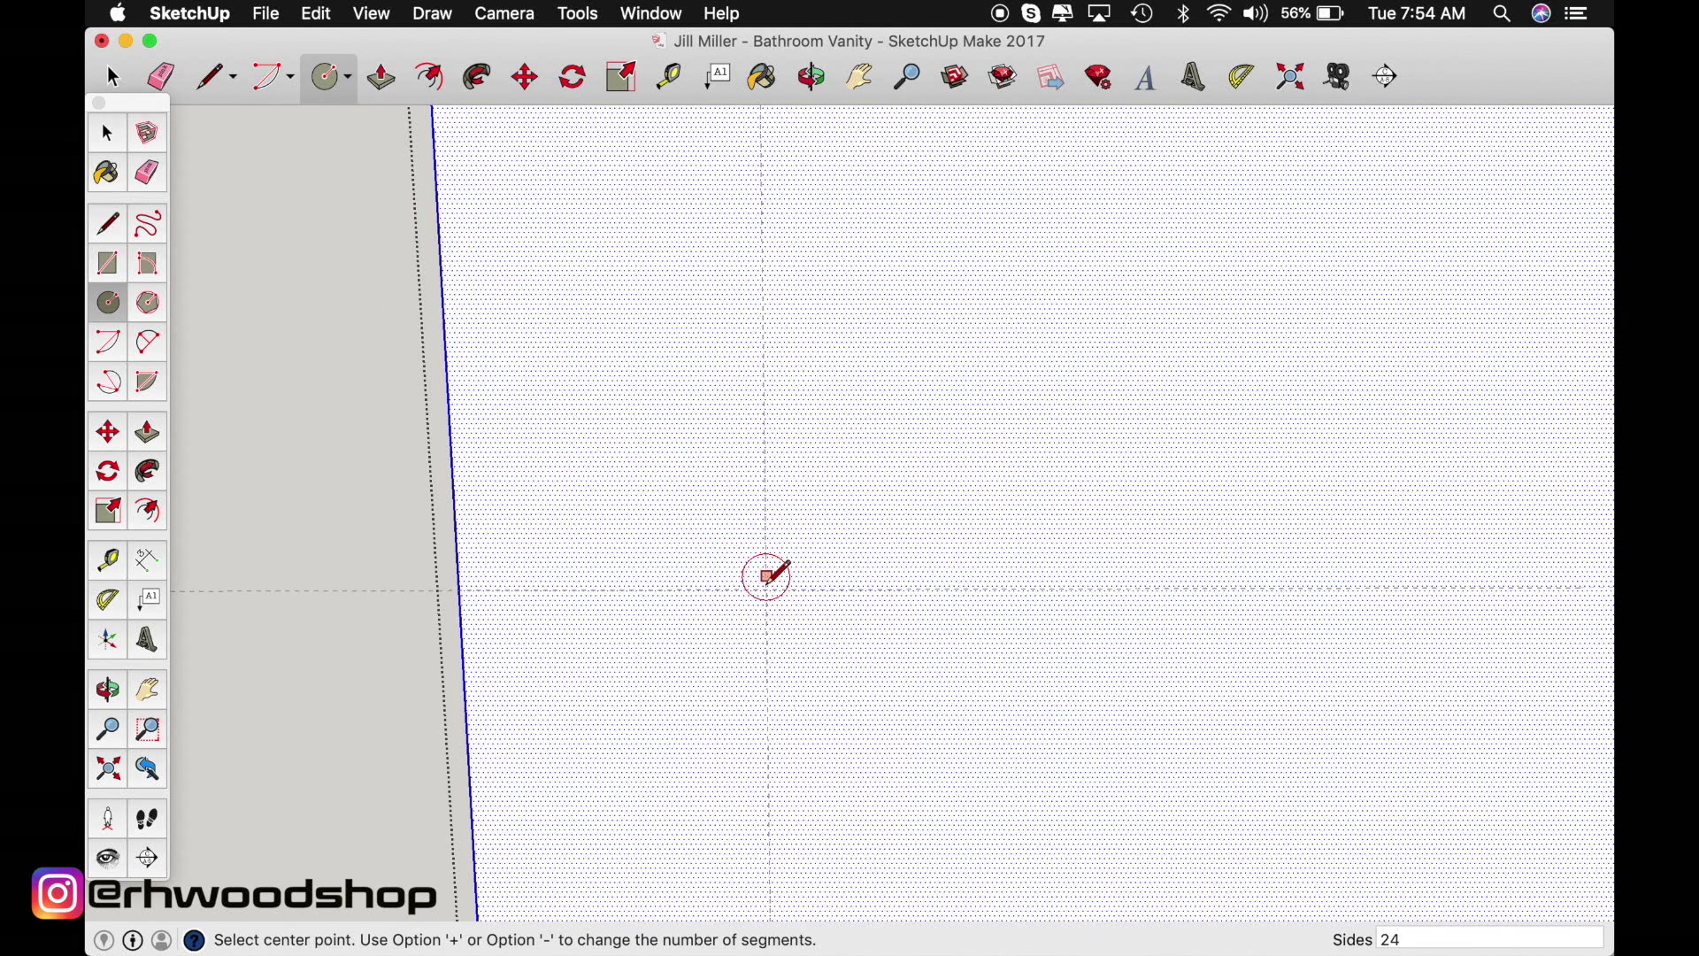
click(767, 589)
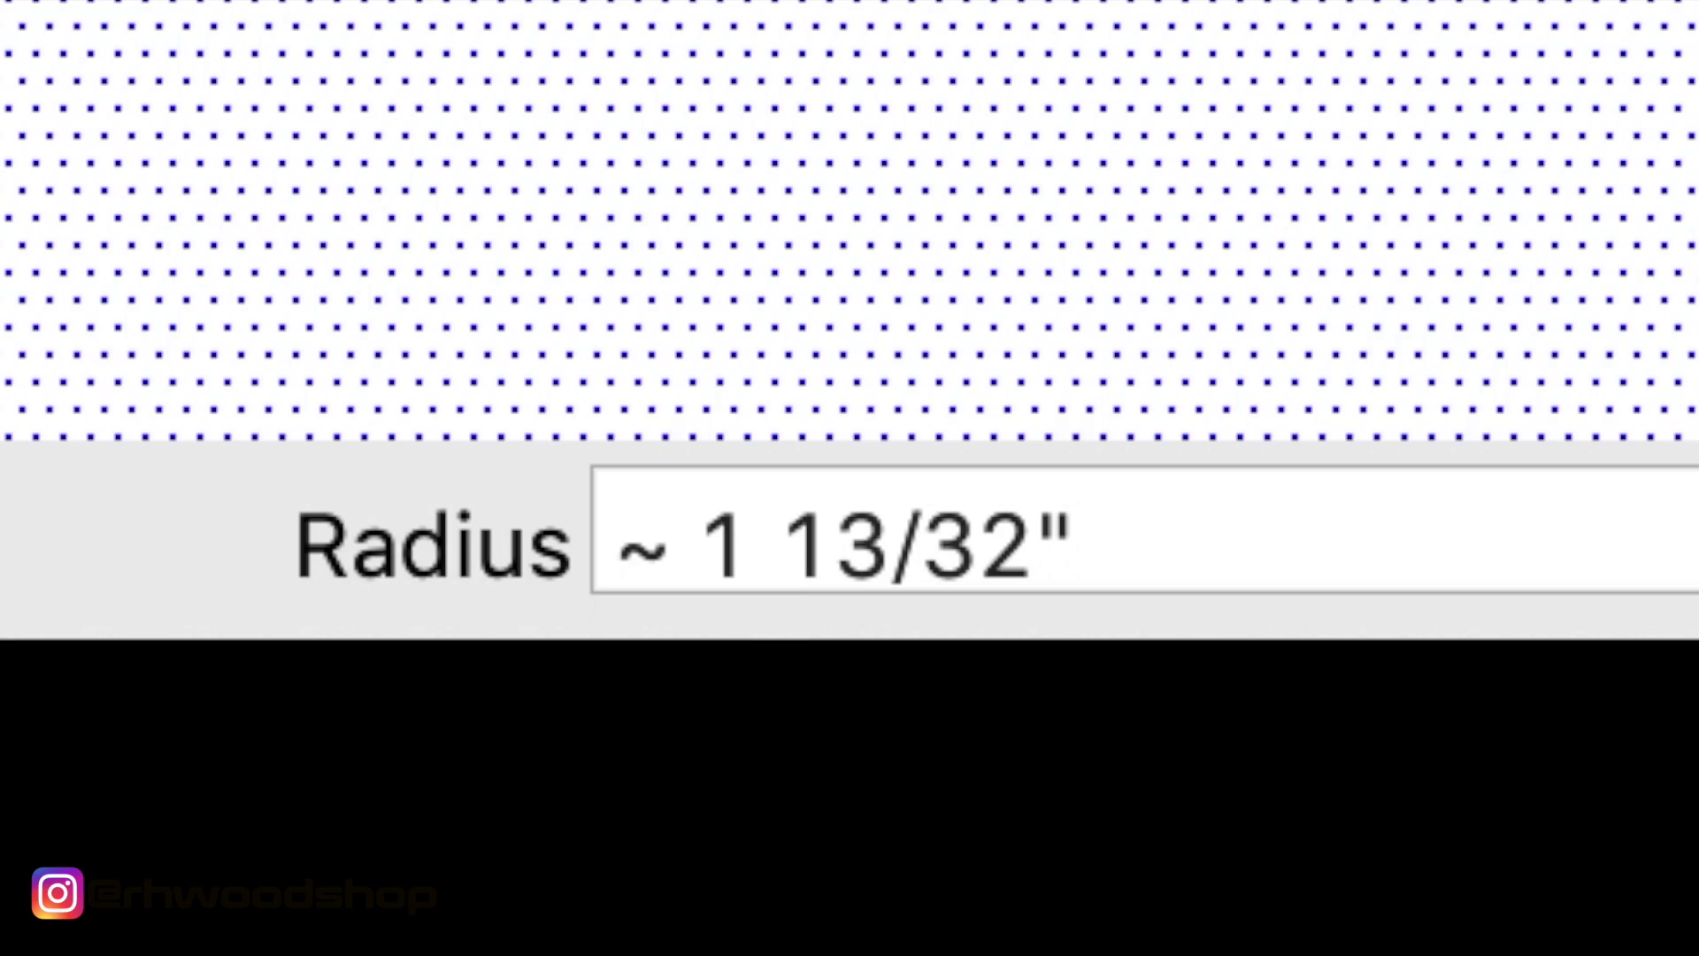
text(1/8)
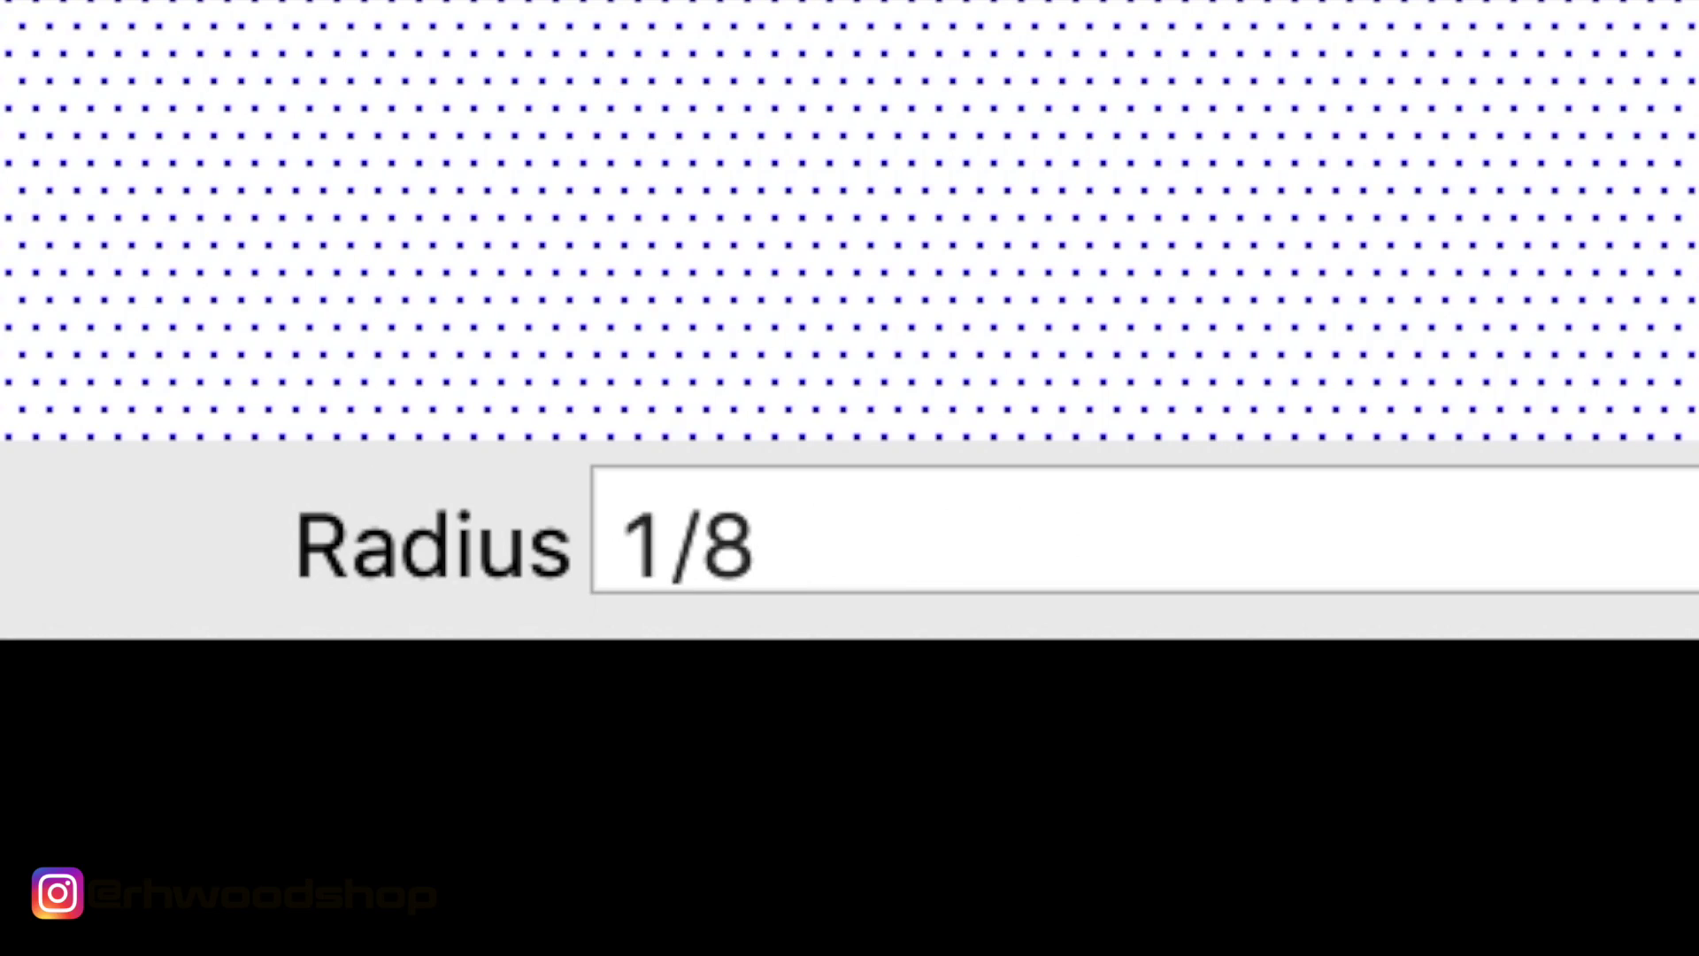
key(Return)
key(p)
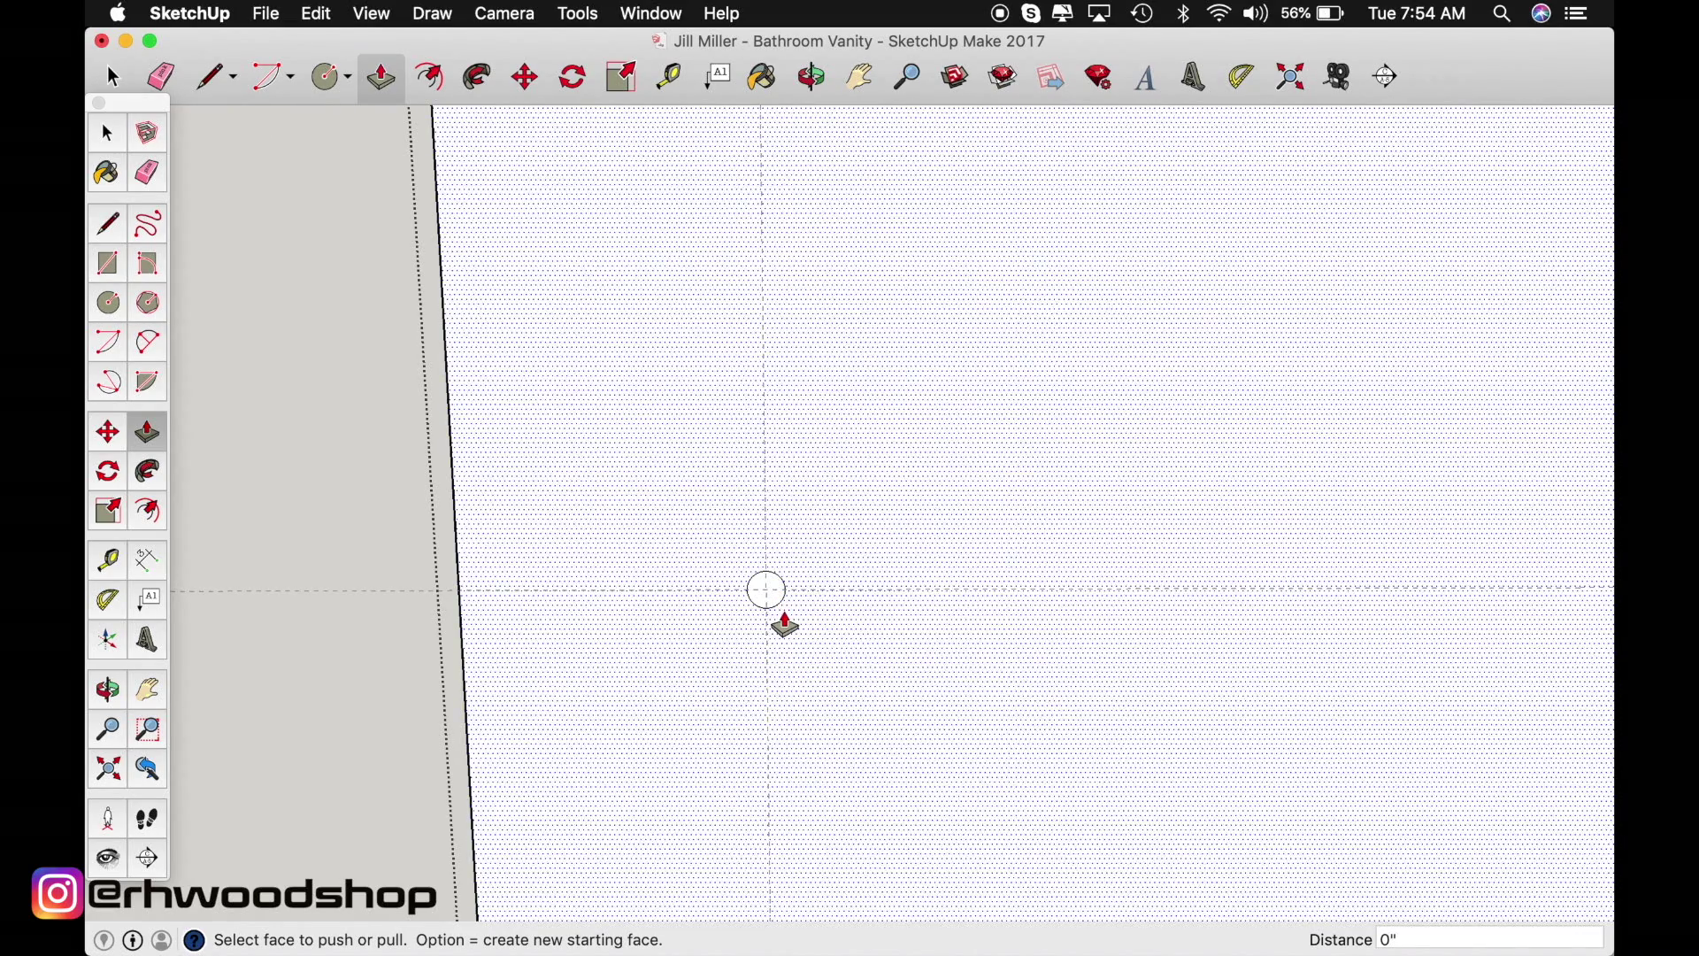
Copy the 1/8" circle 12 1/4" along the guide to the far intersection
key(o)
key(space)
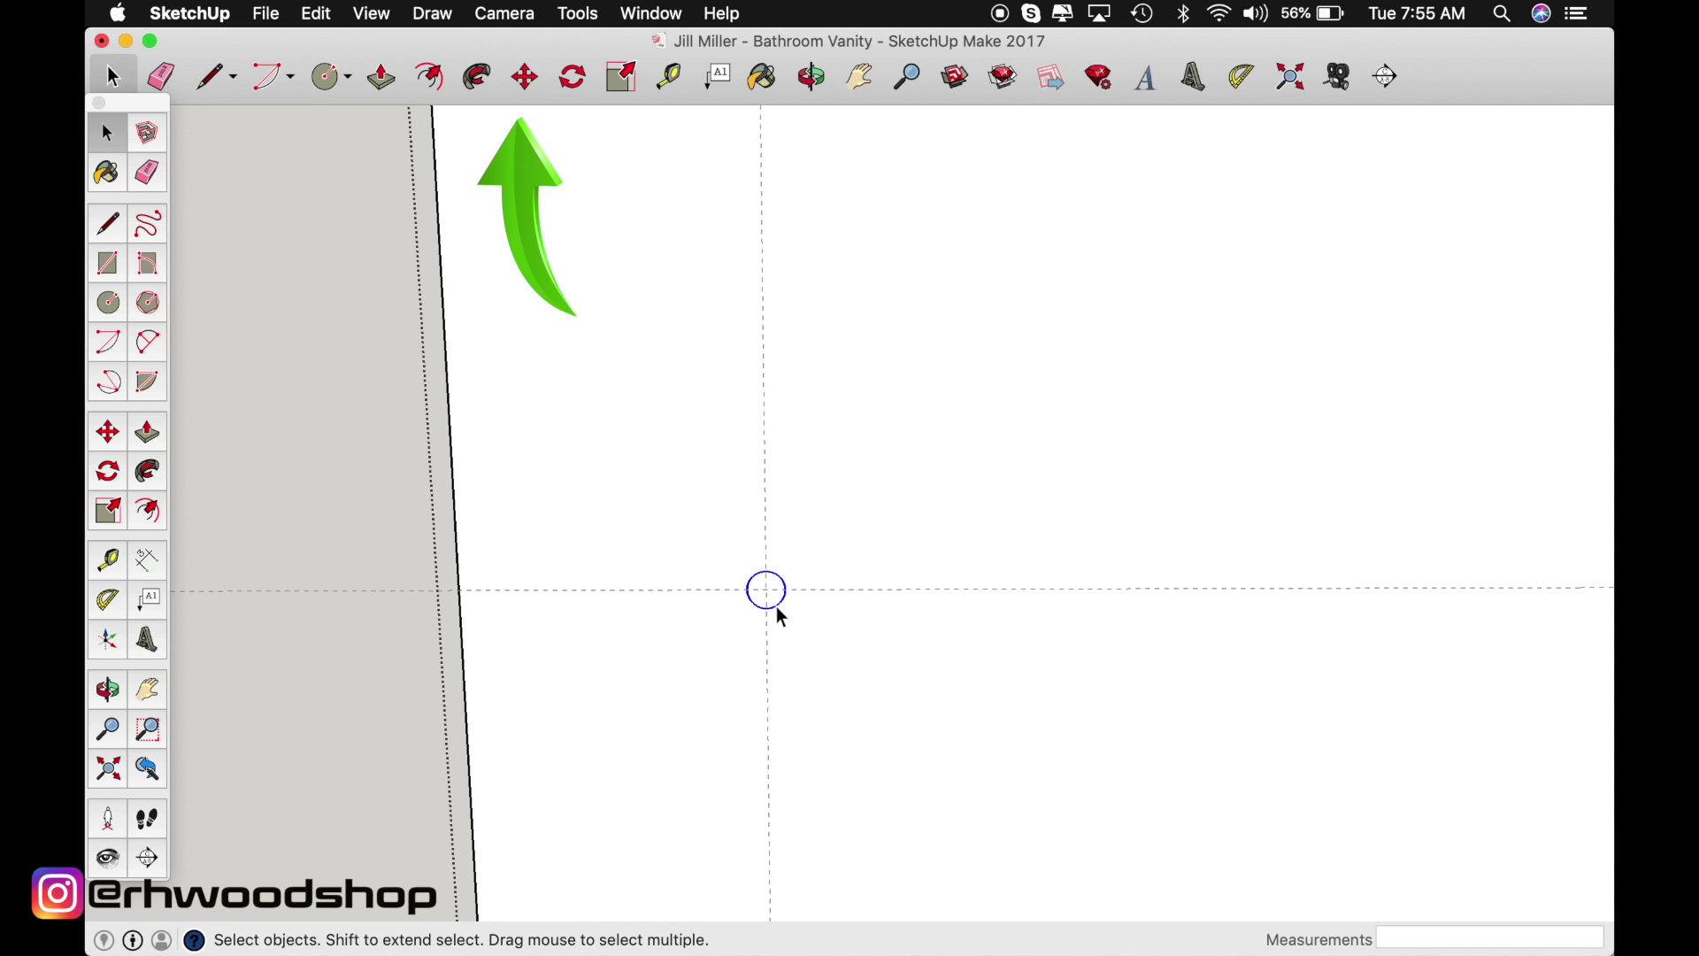
key(m)
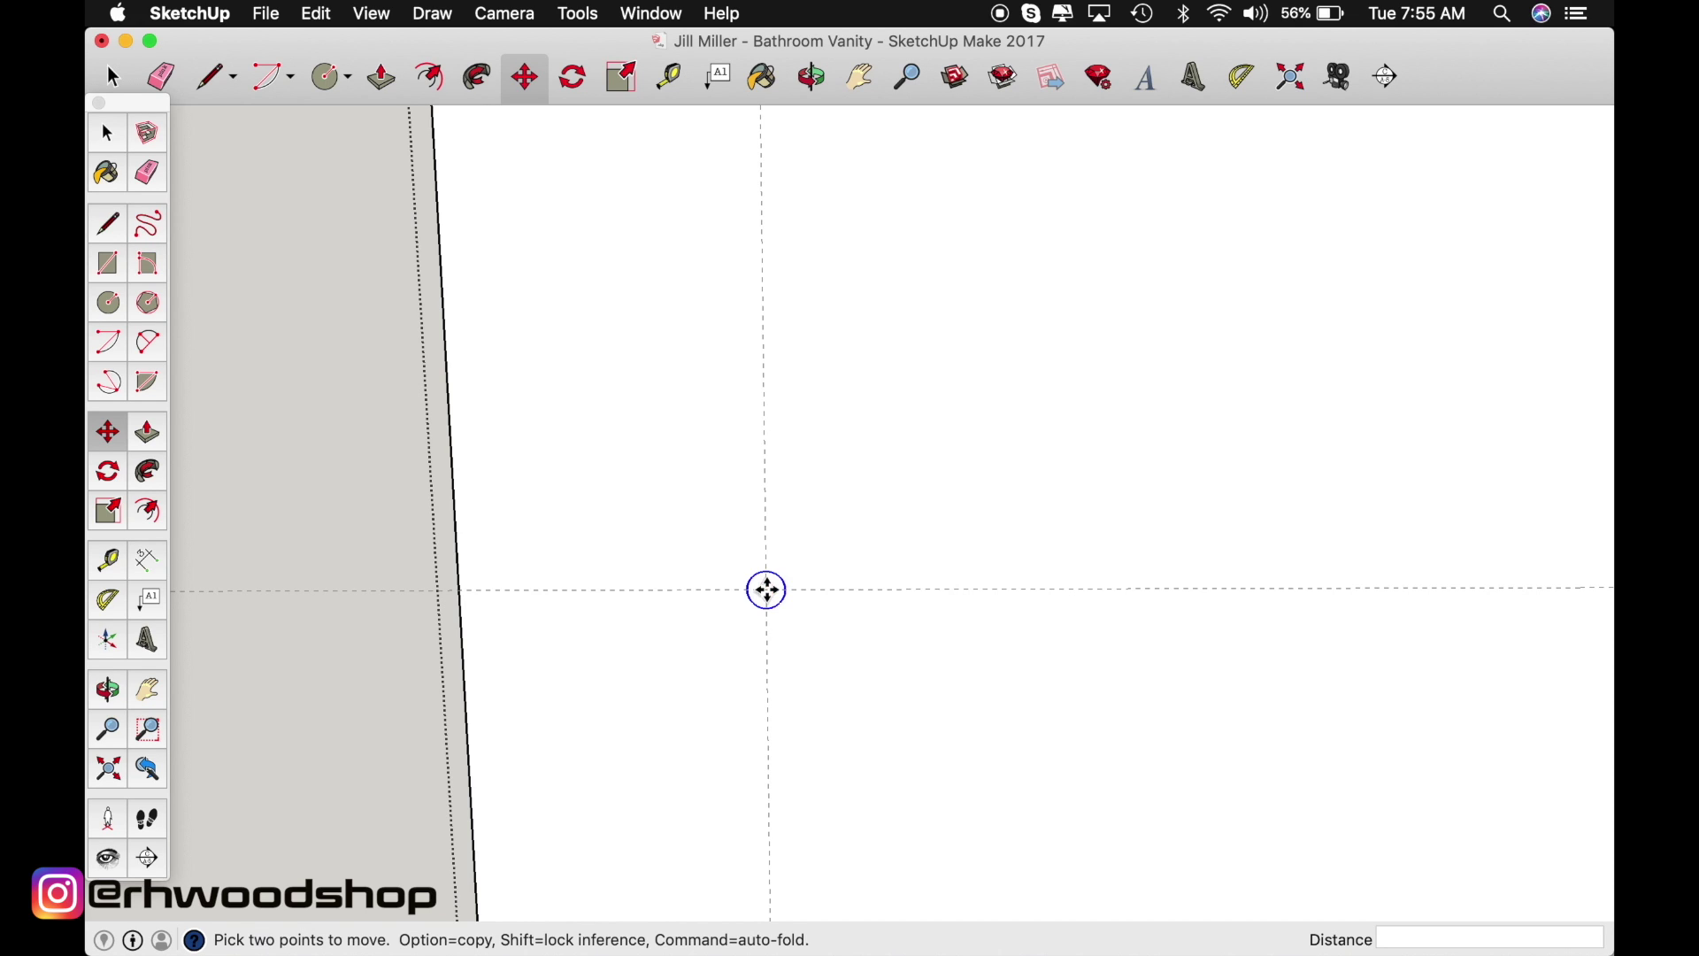
click(768, 588)
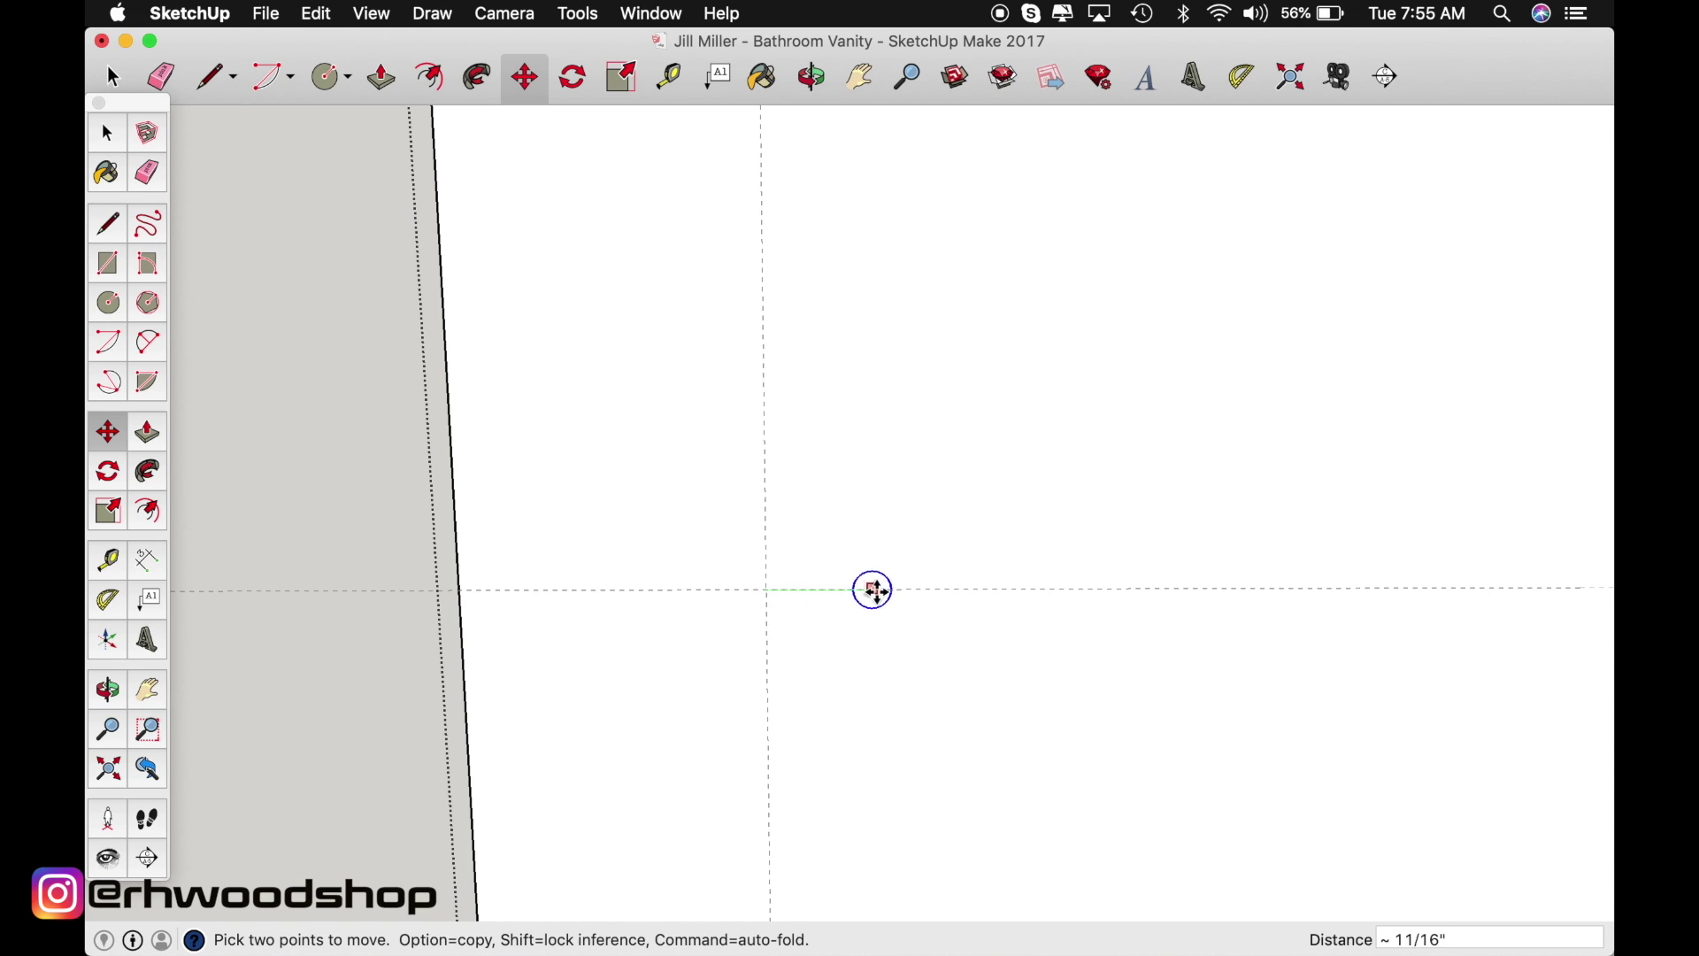
key(alt)
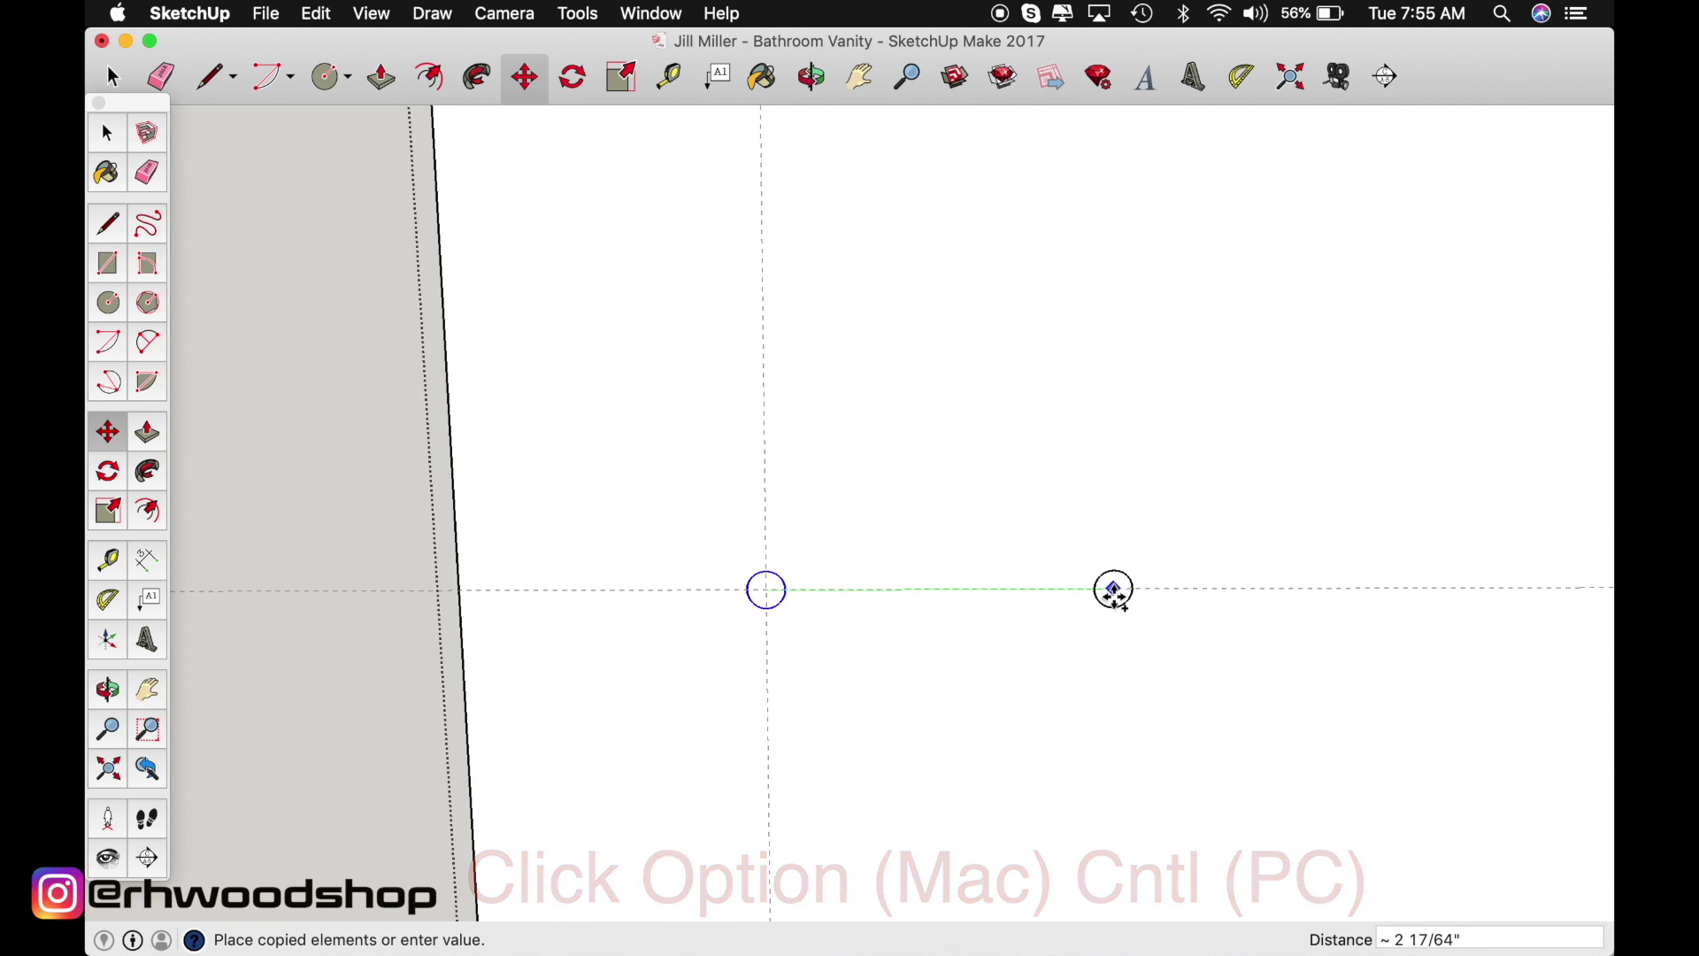
scroll(1113, 591, down, 4)
scroll(1115, 595, down, 5)
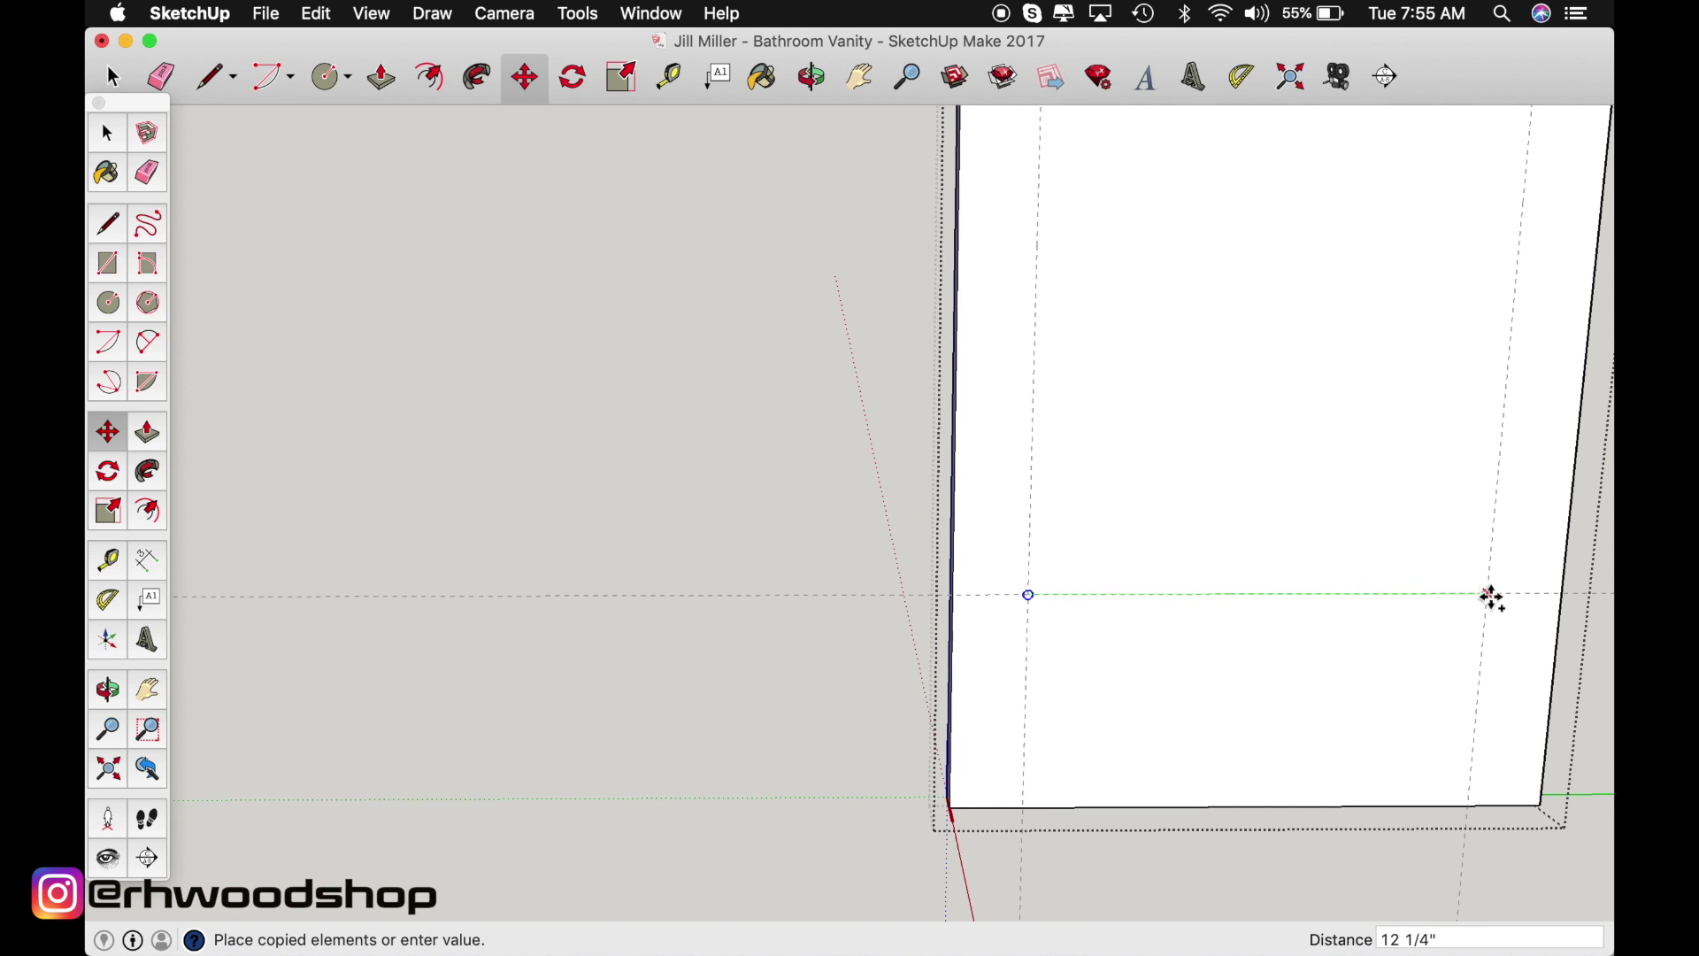
scroll(1493, 598, up, 5)
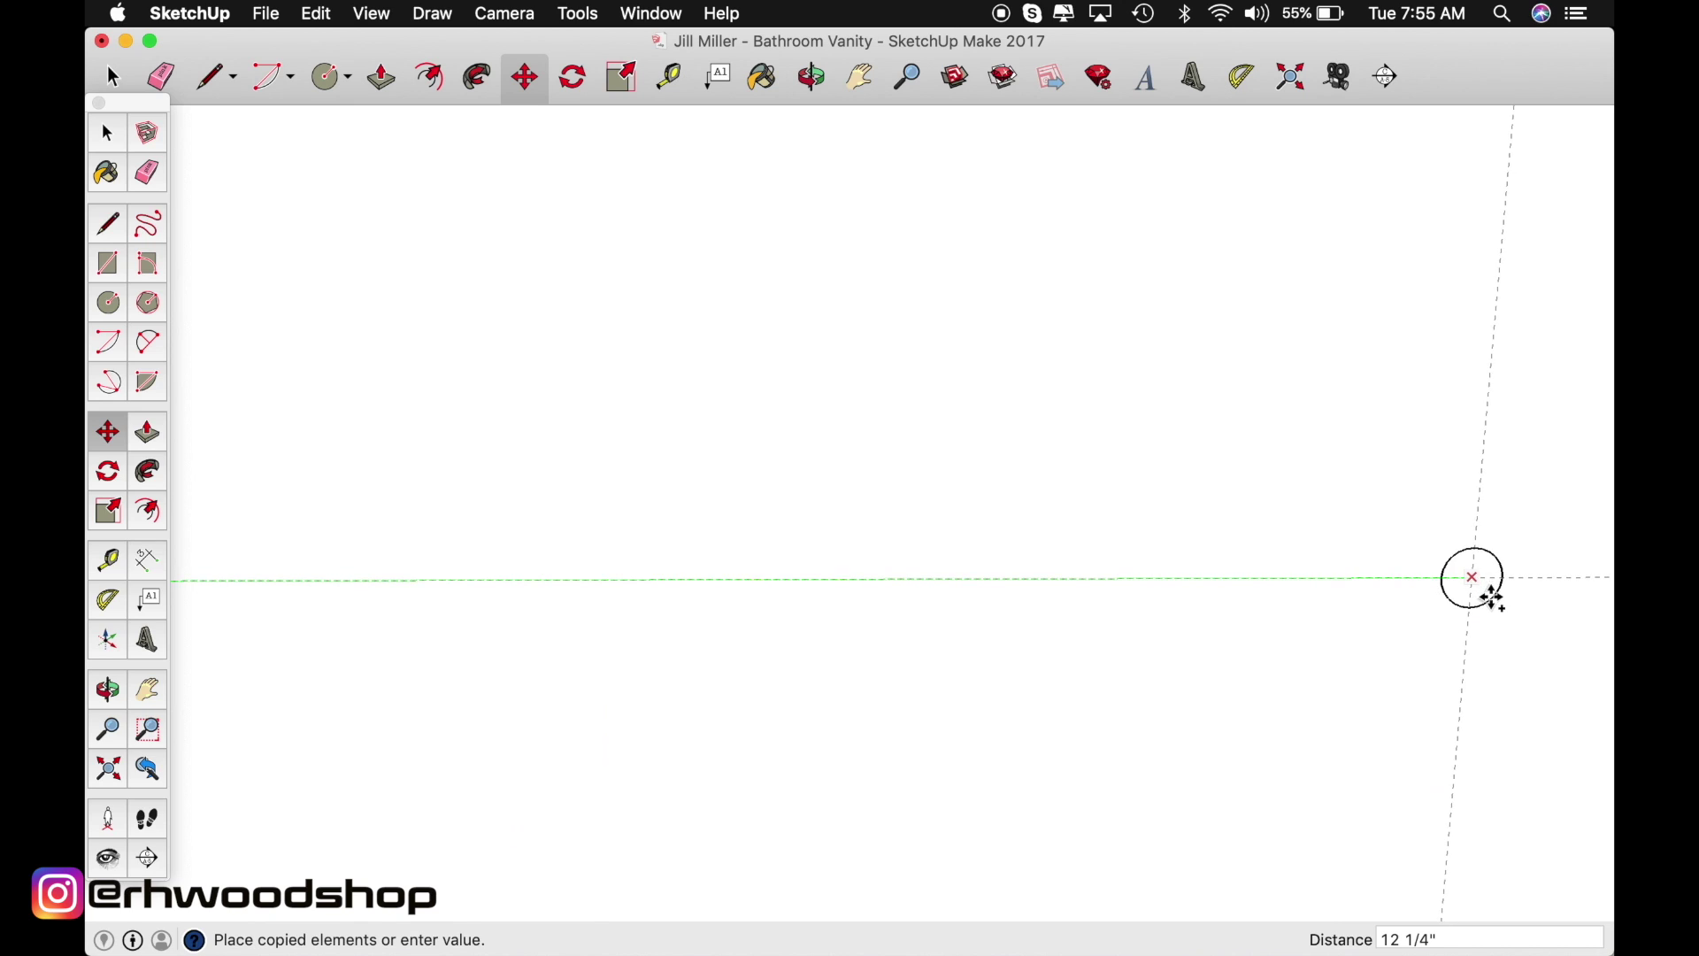
scroll(1494, 598, up, 2)
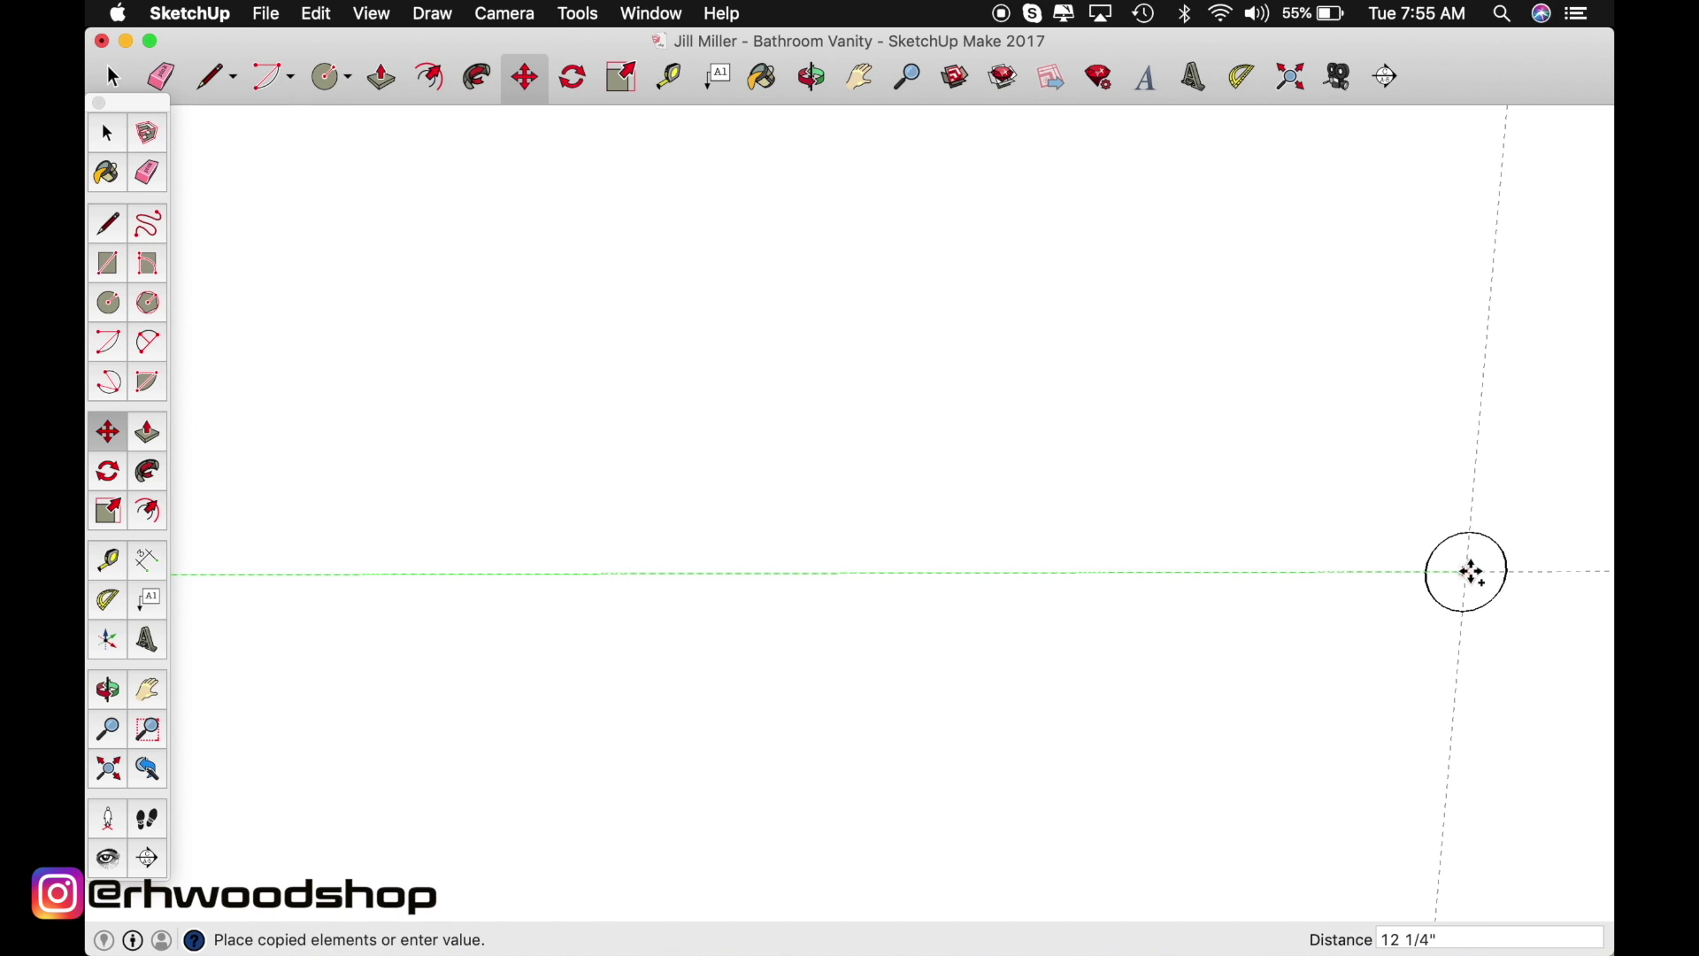
click(1467, 574)
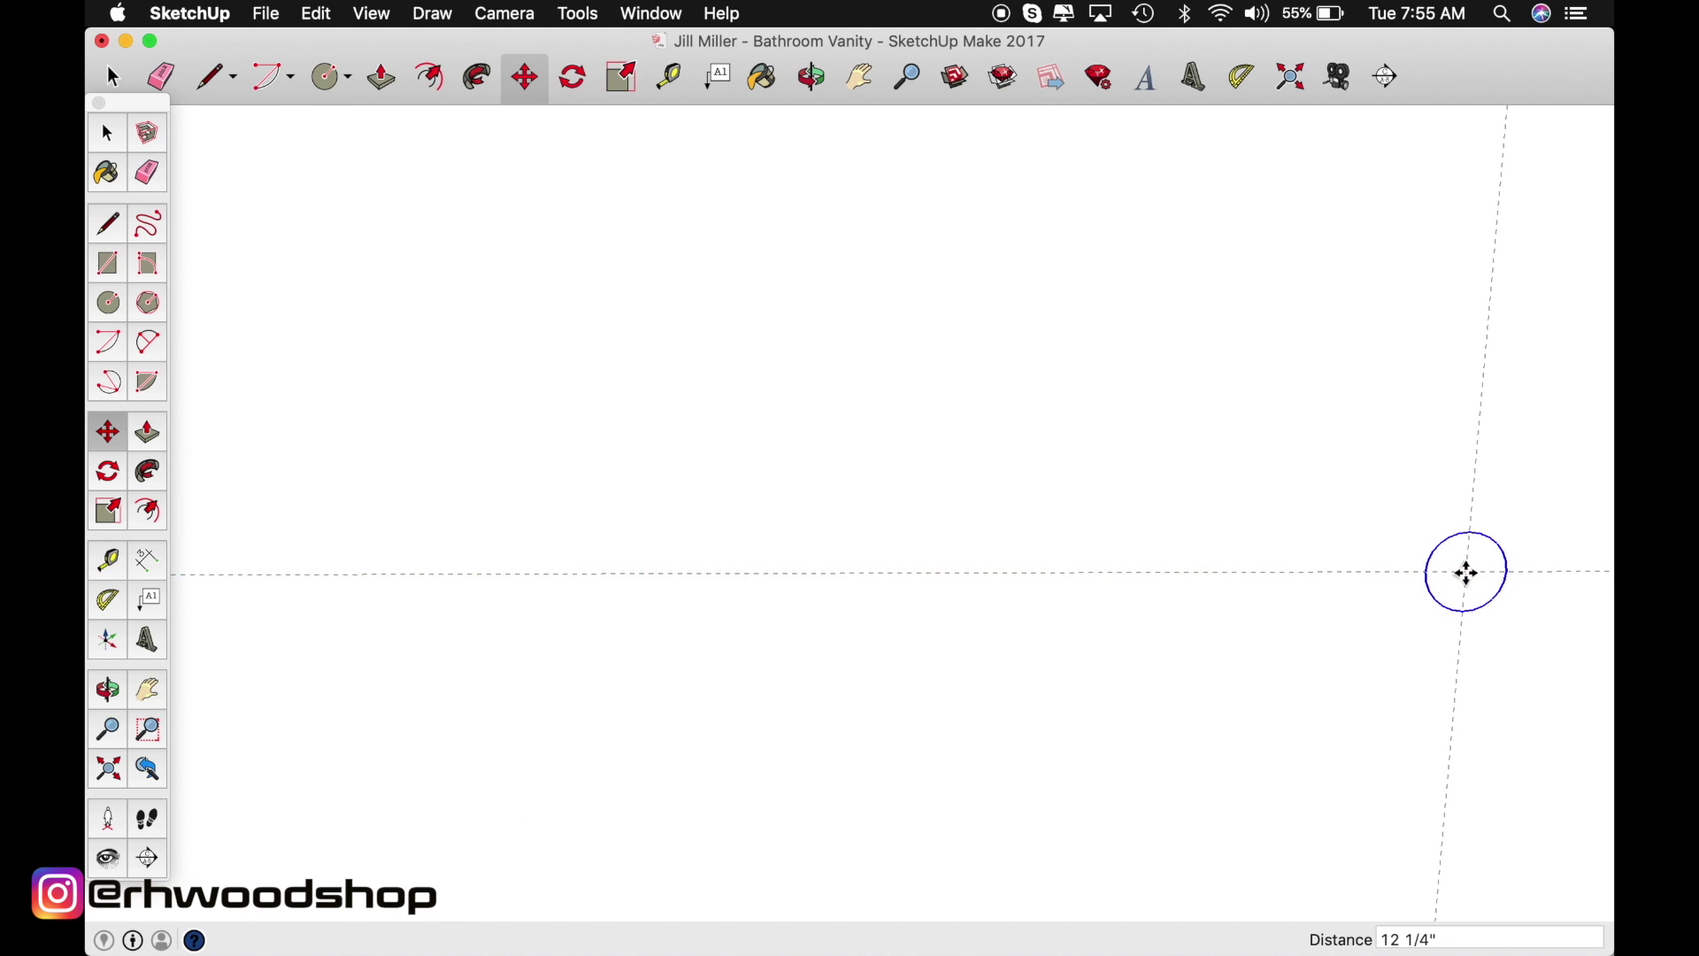
key(o)
scroll(1467, 574, down, 5)
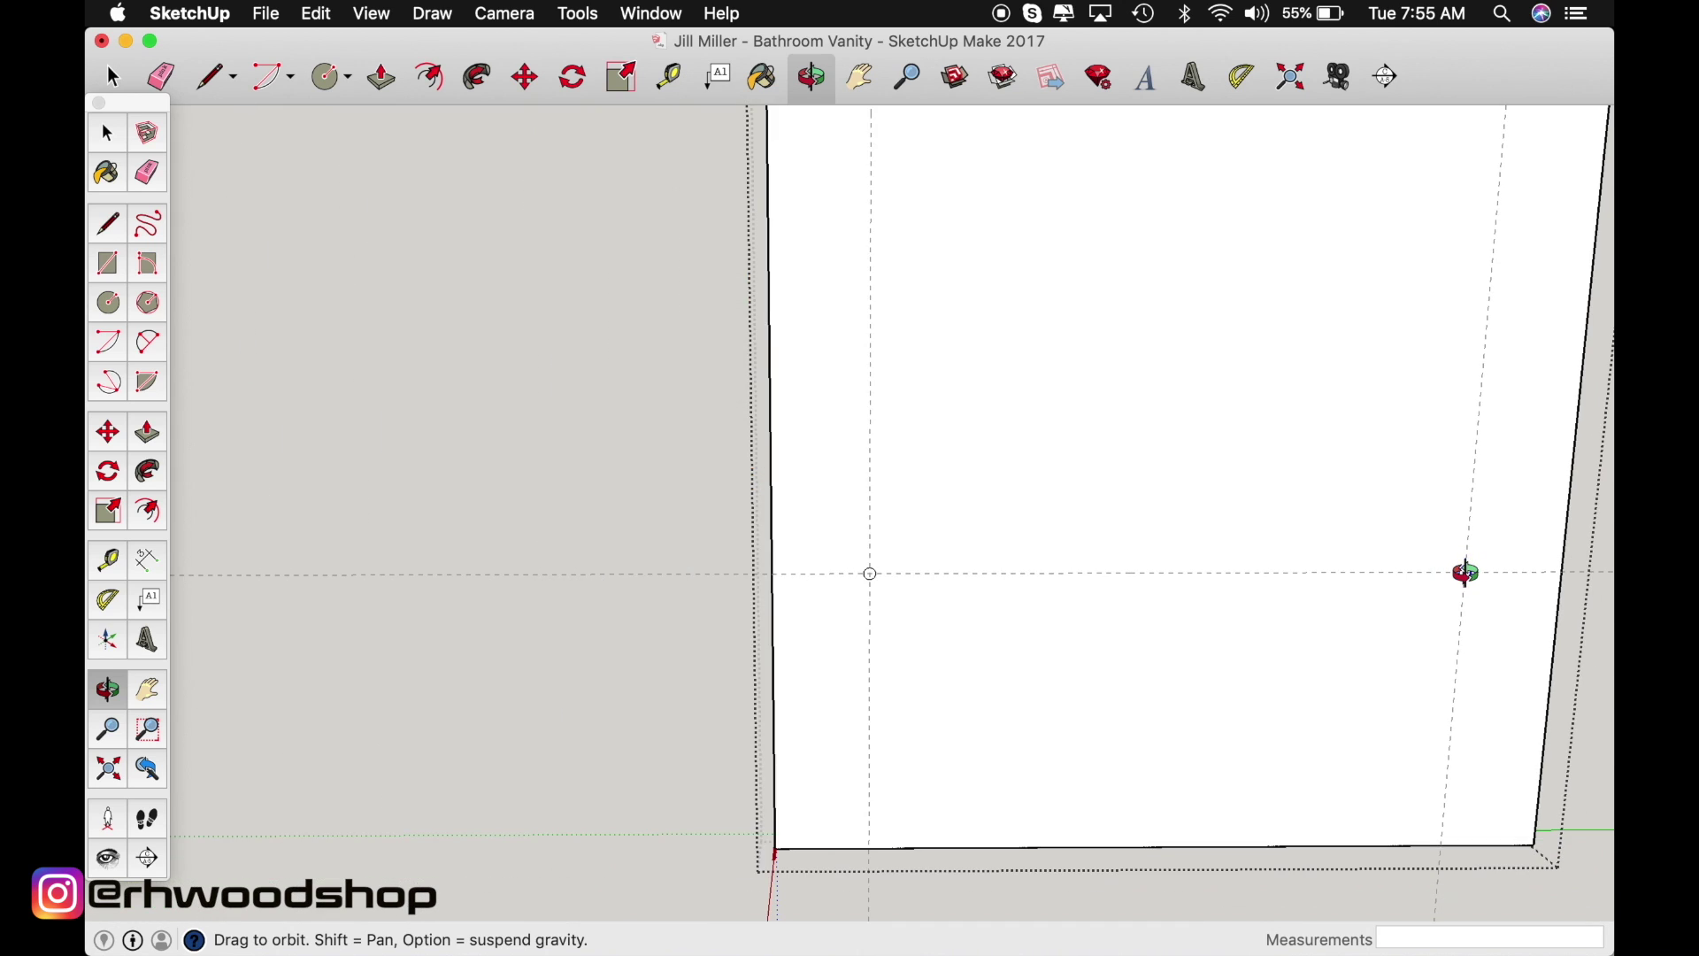
drag(1467, 574, 693, 767)
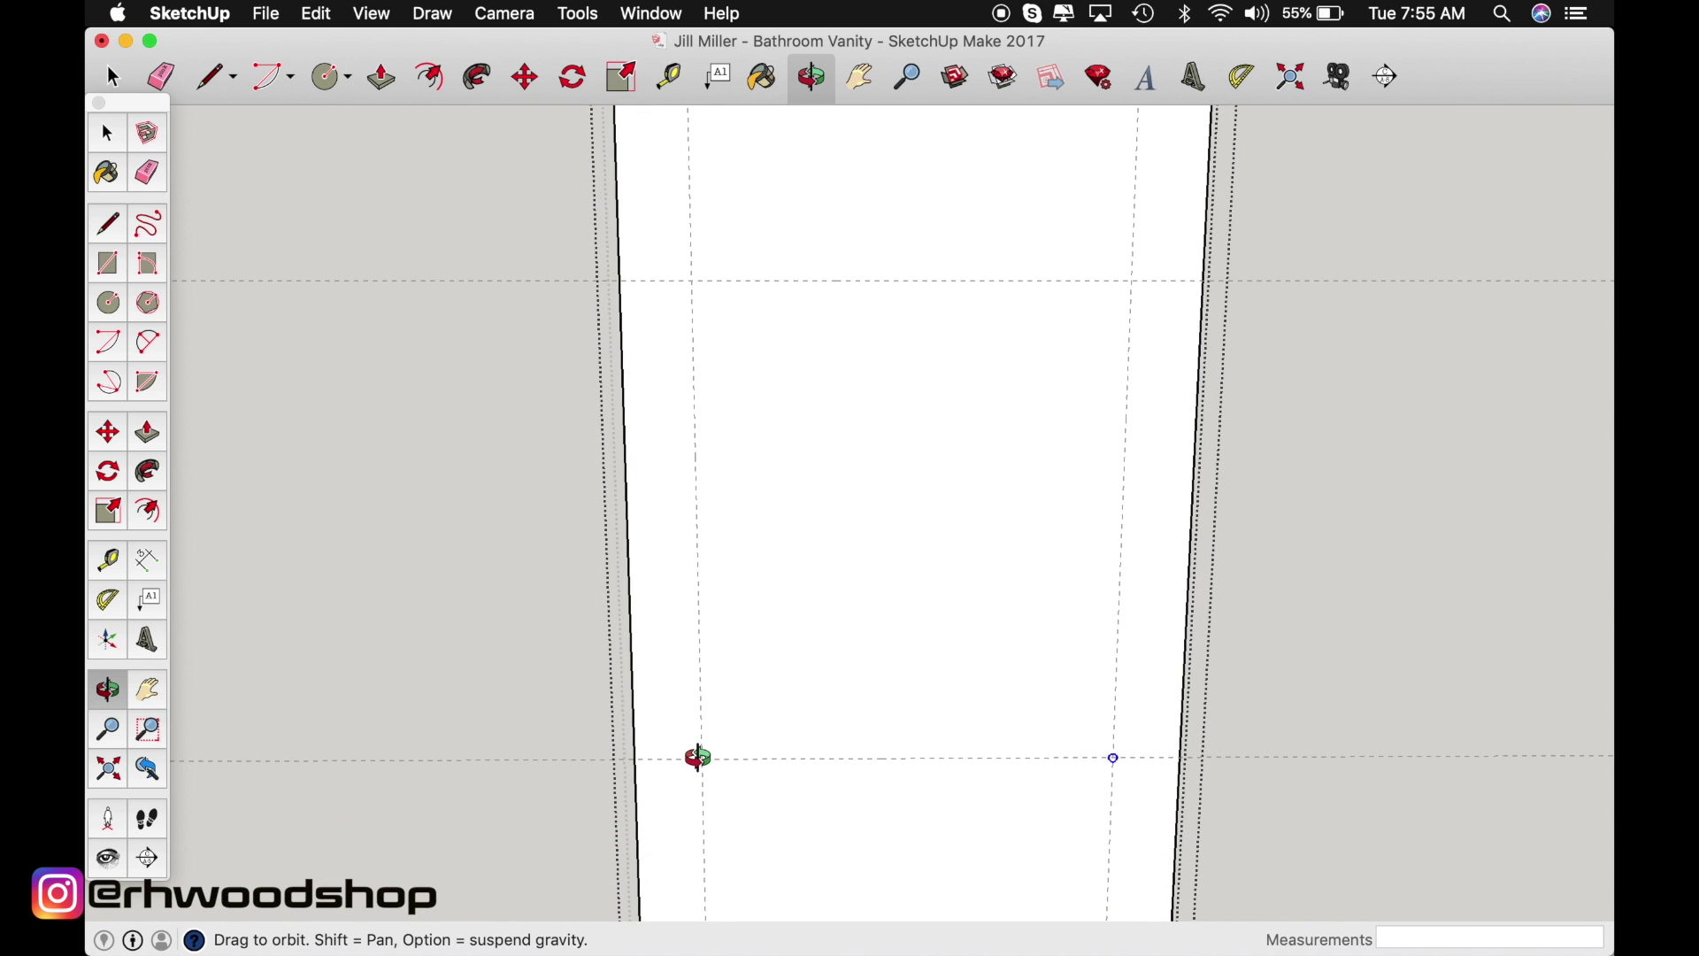
scroll(699, 758, up, 5)
shift+drag(664, 758, 444, 728)
key(space)
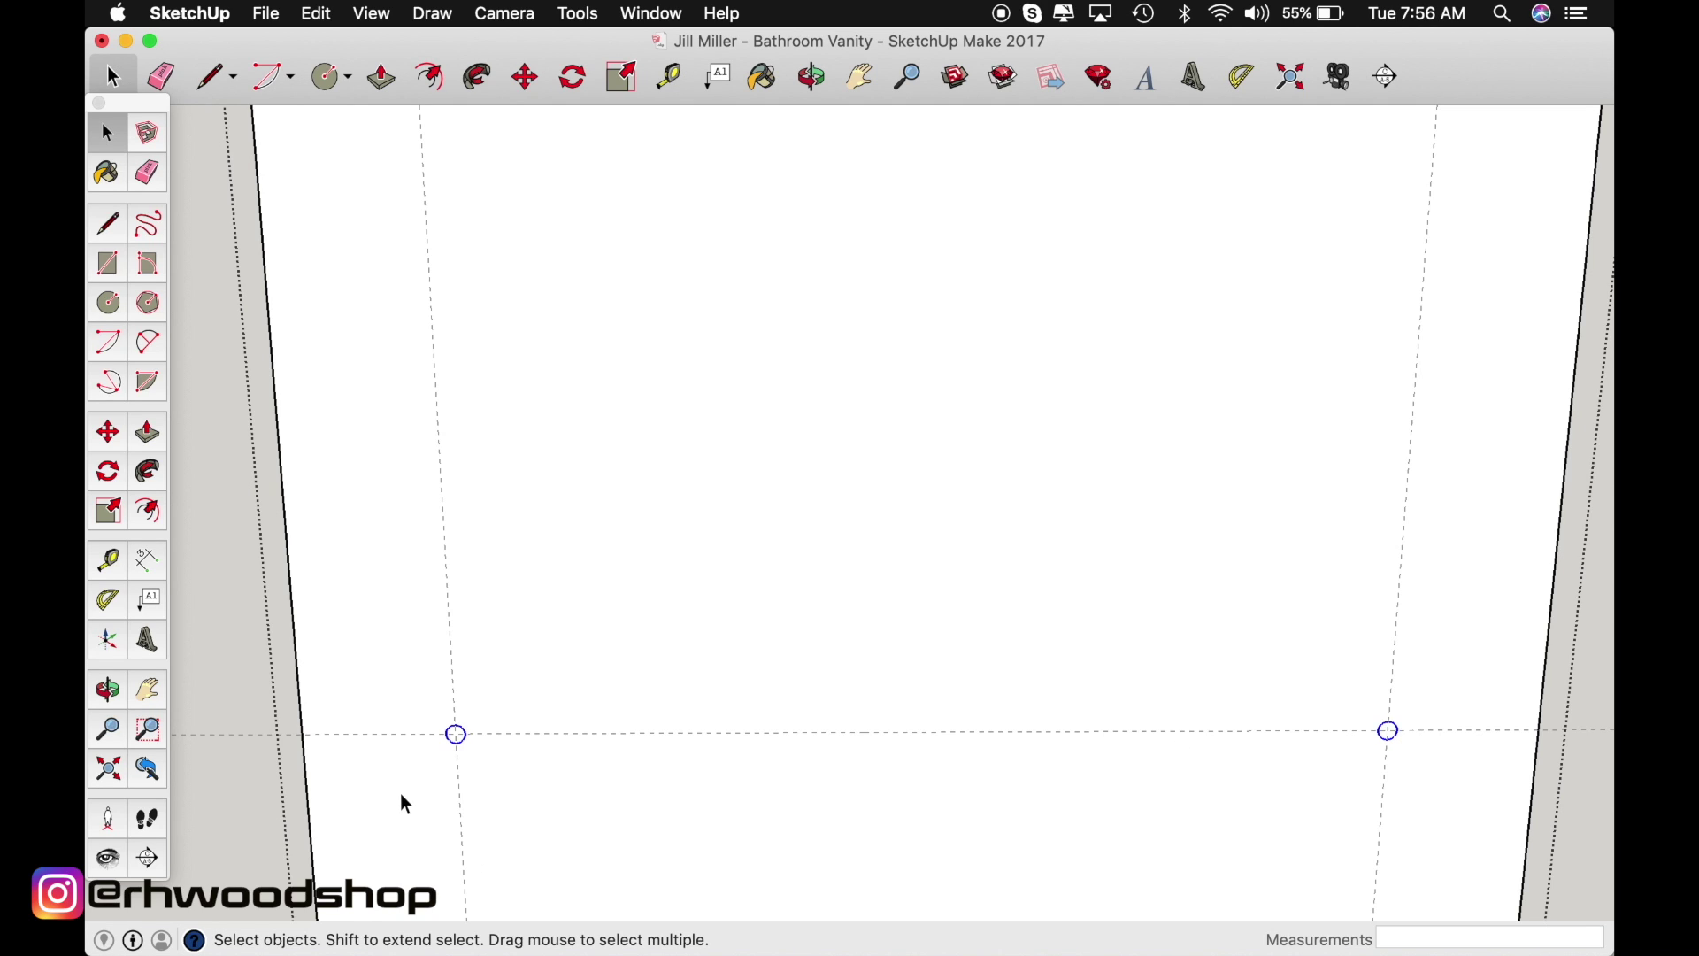
key(o)
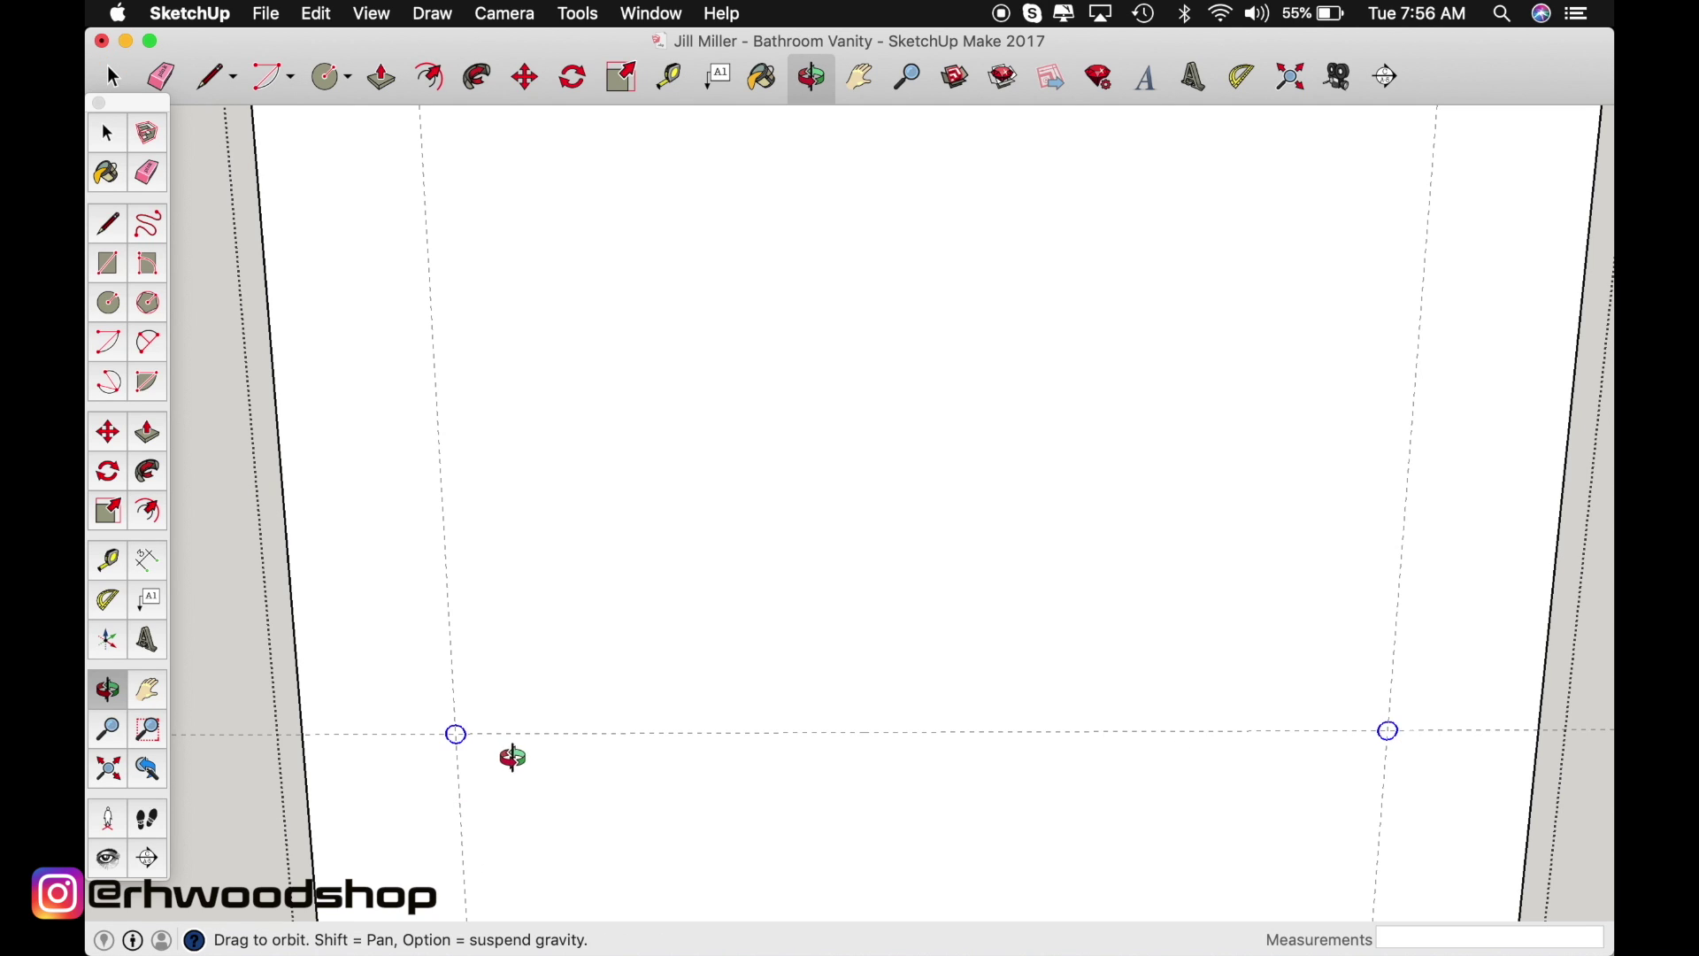
scroll(808, 691, down, 3)
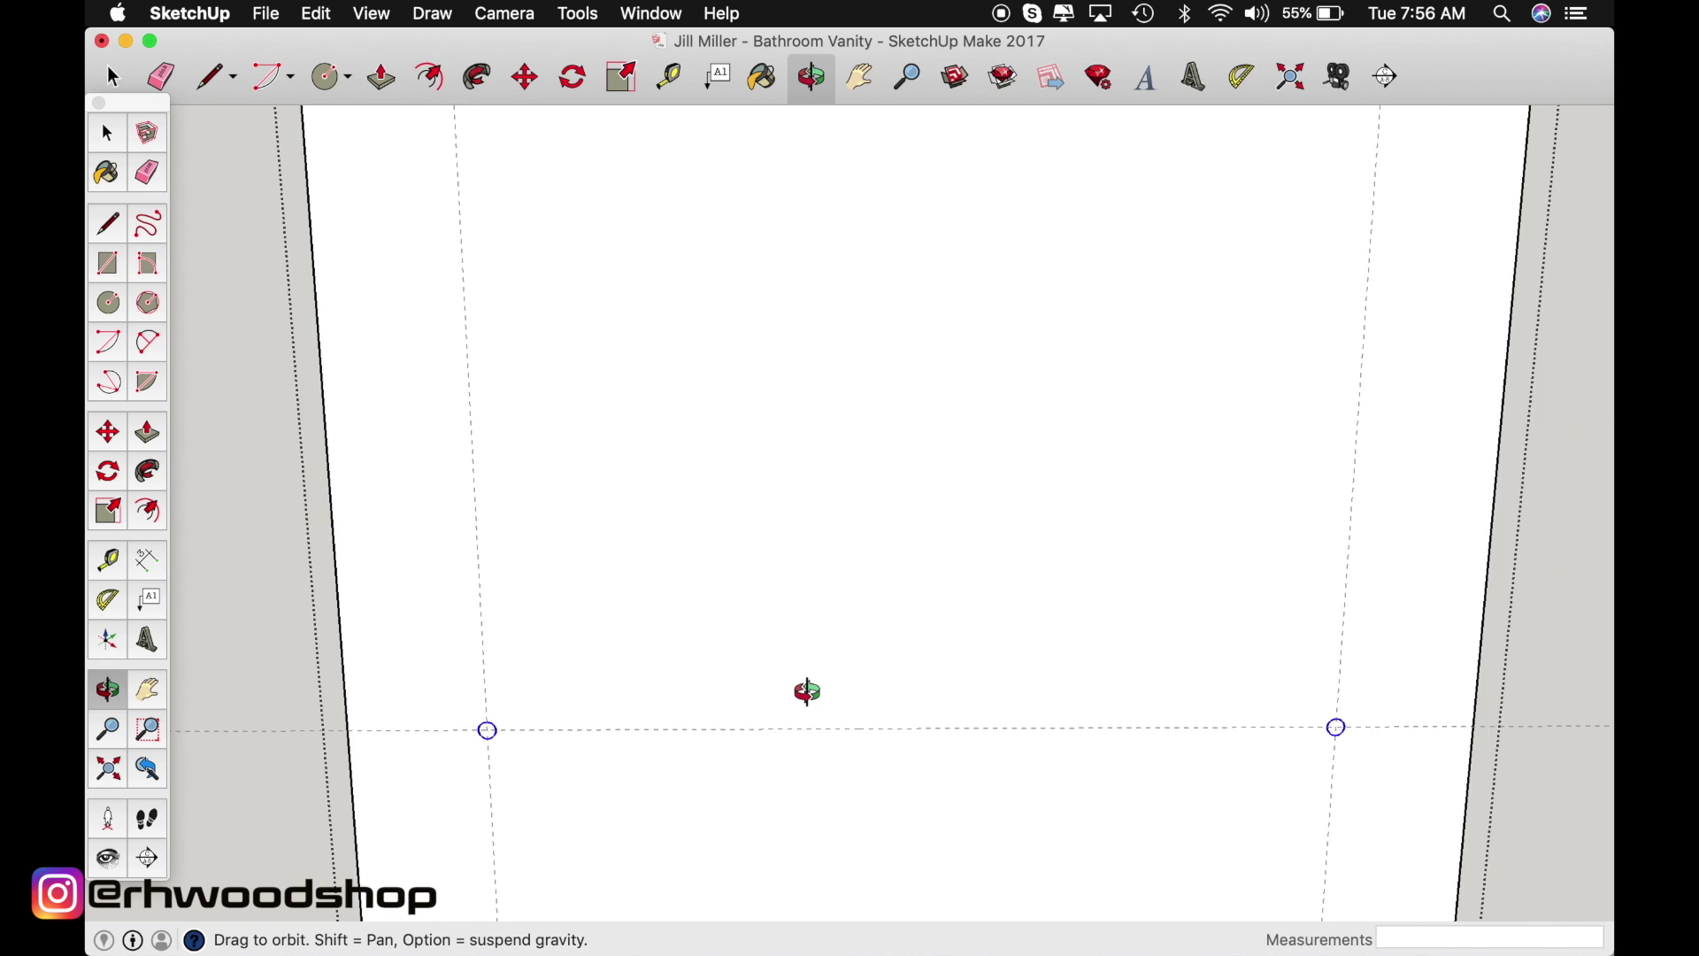
shift+drag(804, 690, 770, 827)
scroll(726, 803, down, 2)
scroll(769, 831, down, 2)
scroll(777, 836, up, 1)
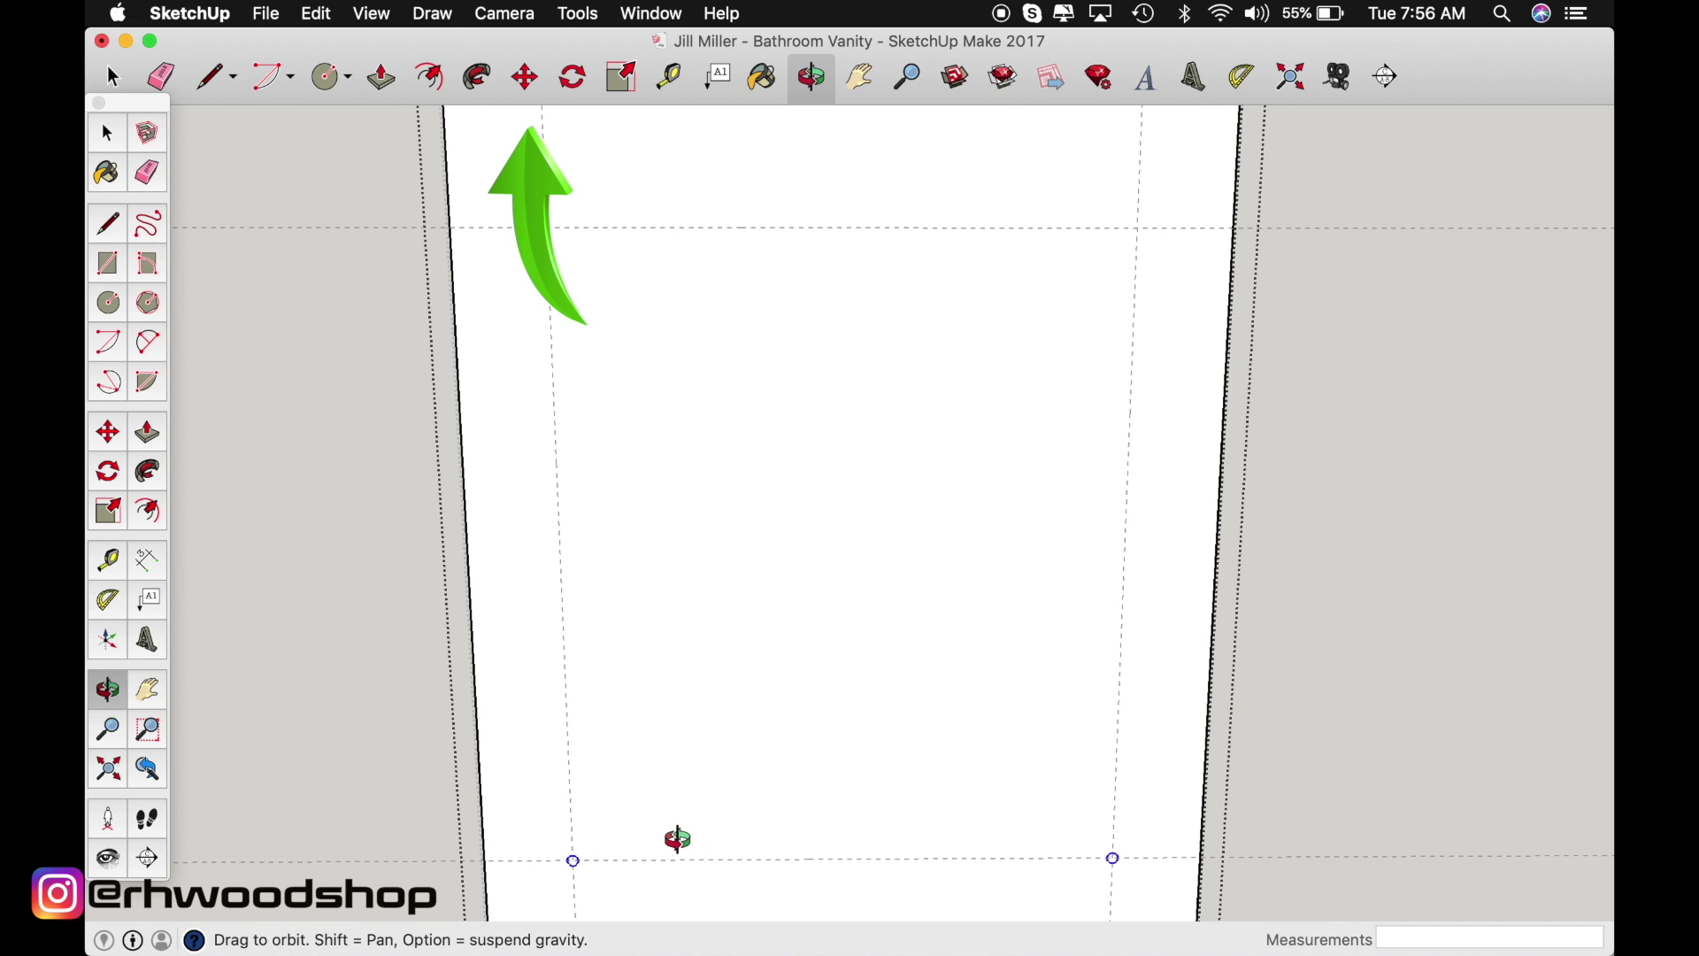
Copy the bottom pair of hole circles 1 inch up along the guides with Move
key(m)
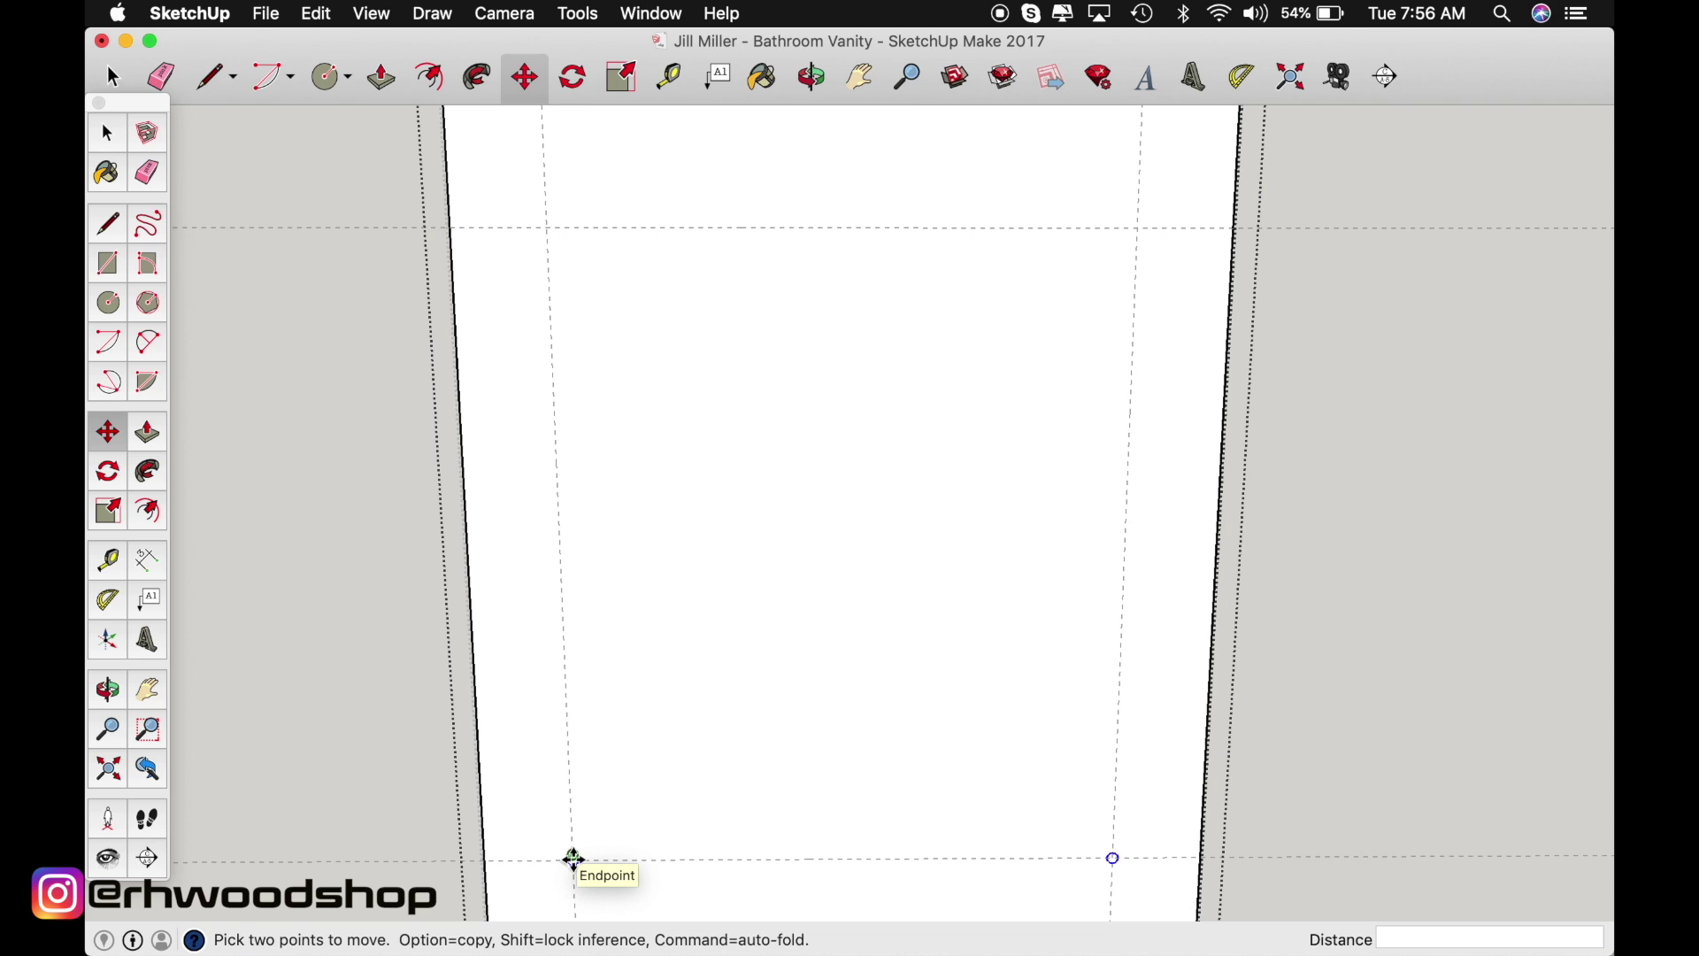
scroll(573, 859, up, 8)
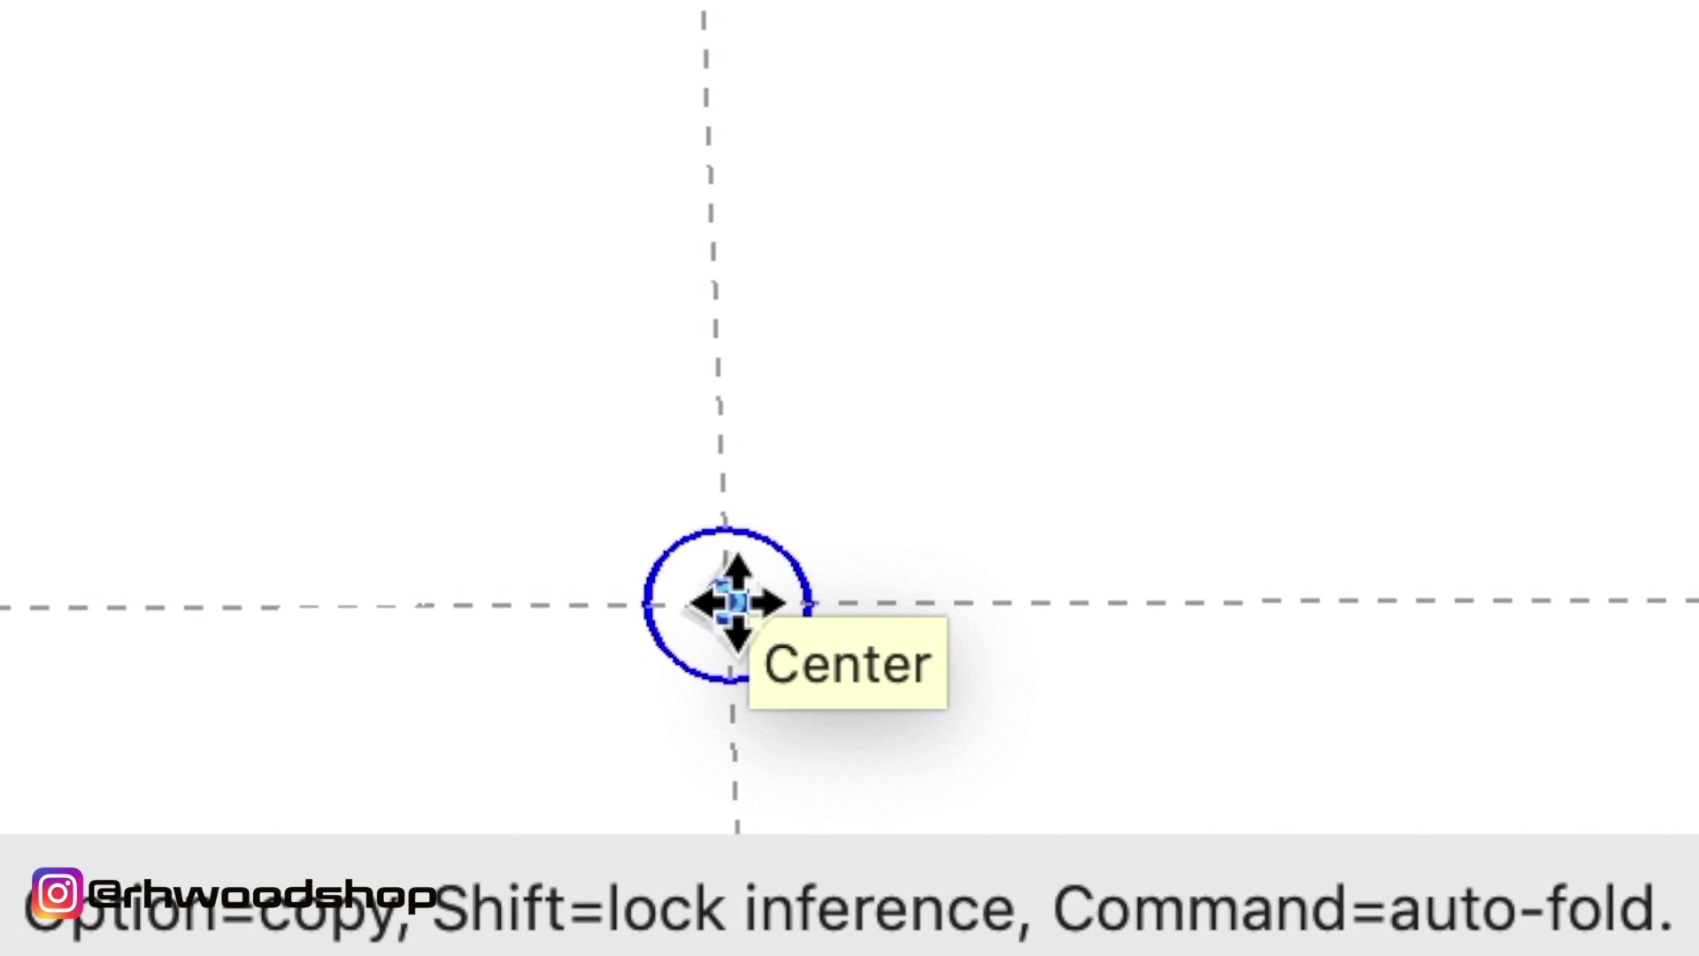
scroll(575, 863, down, 8)
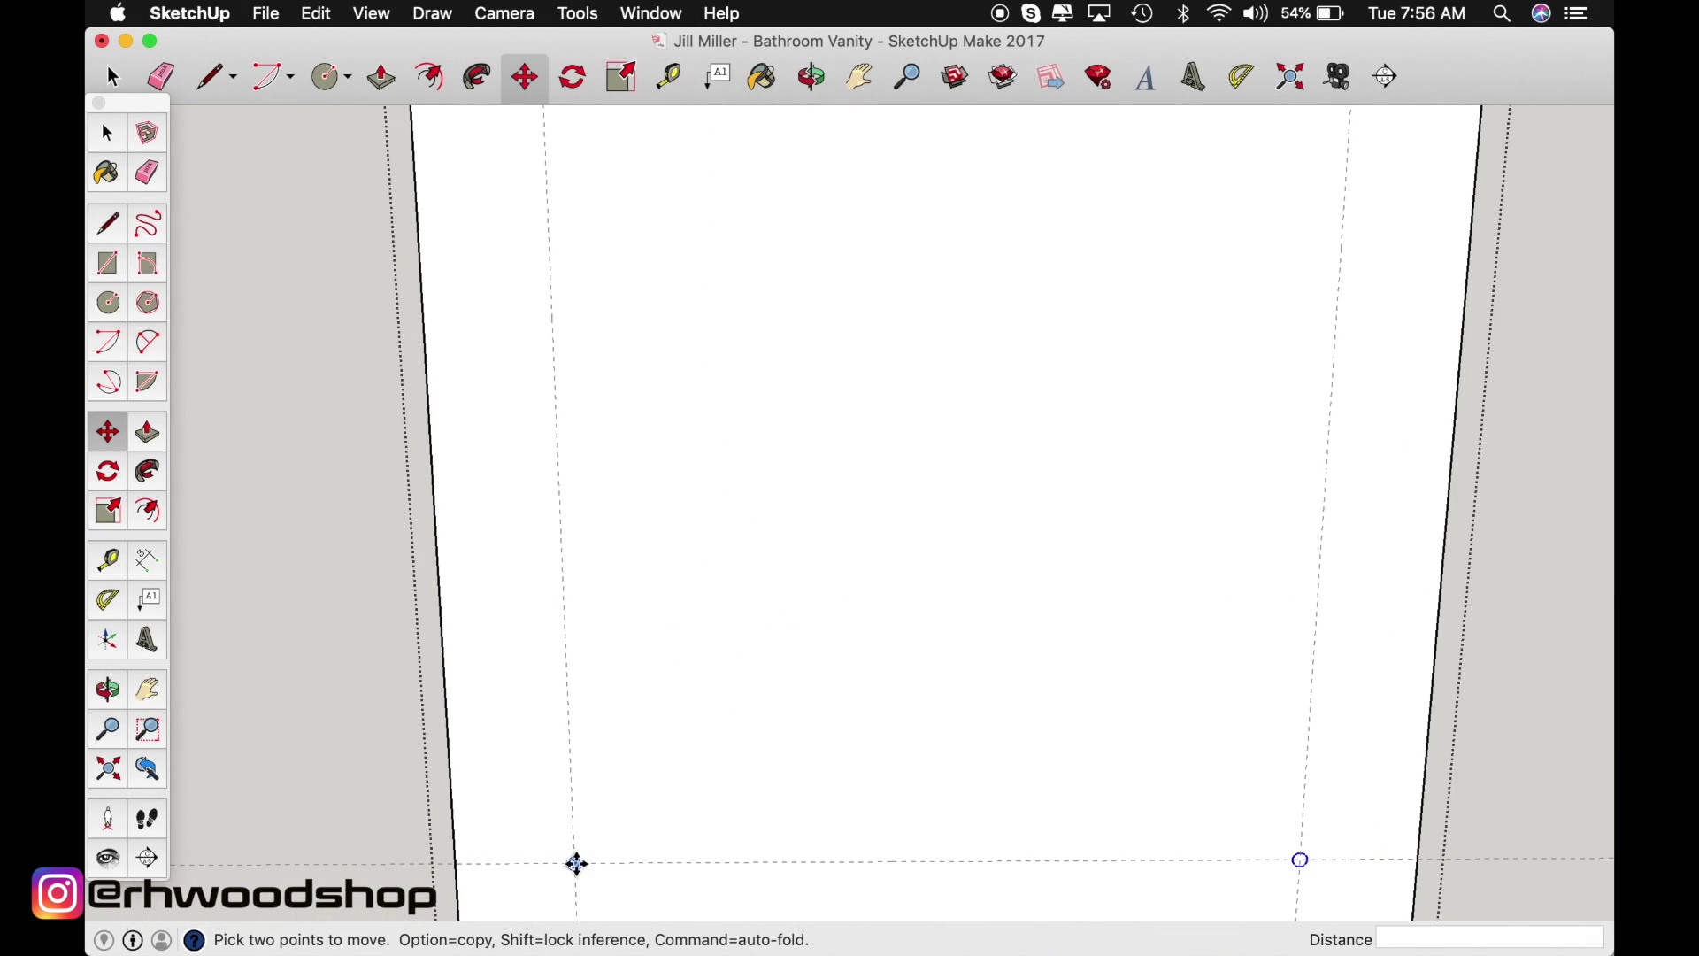
scroll(576, 865, down, 2)
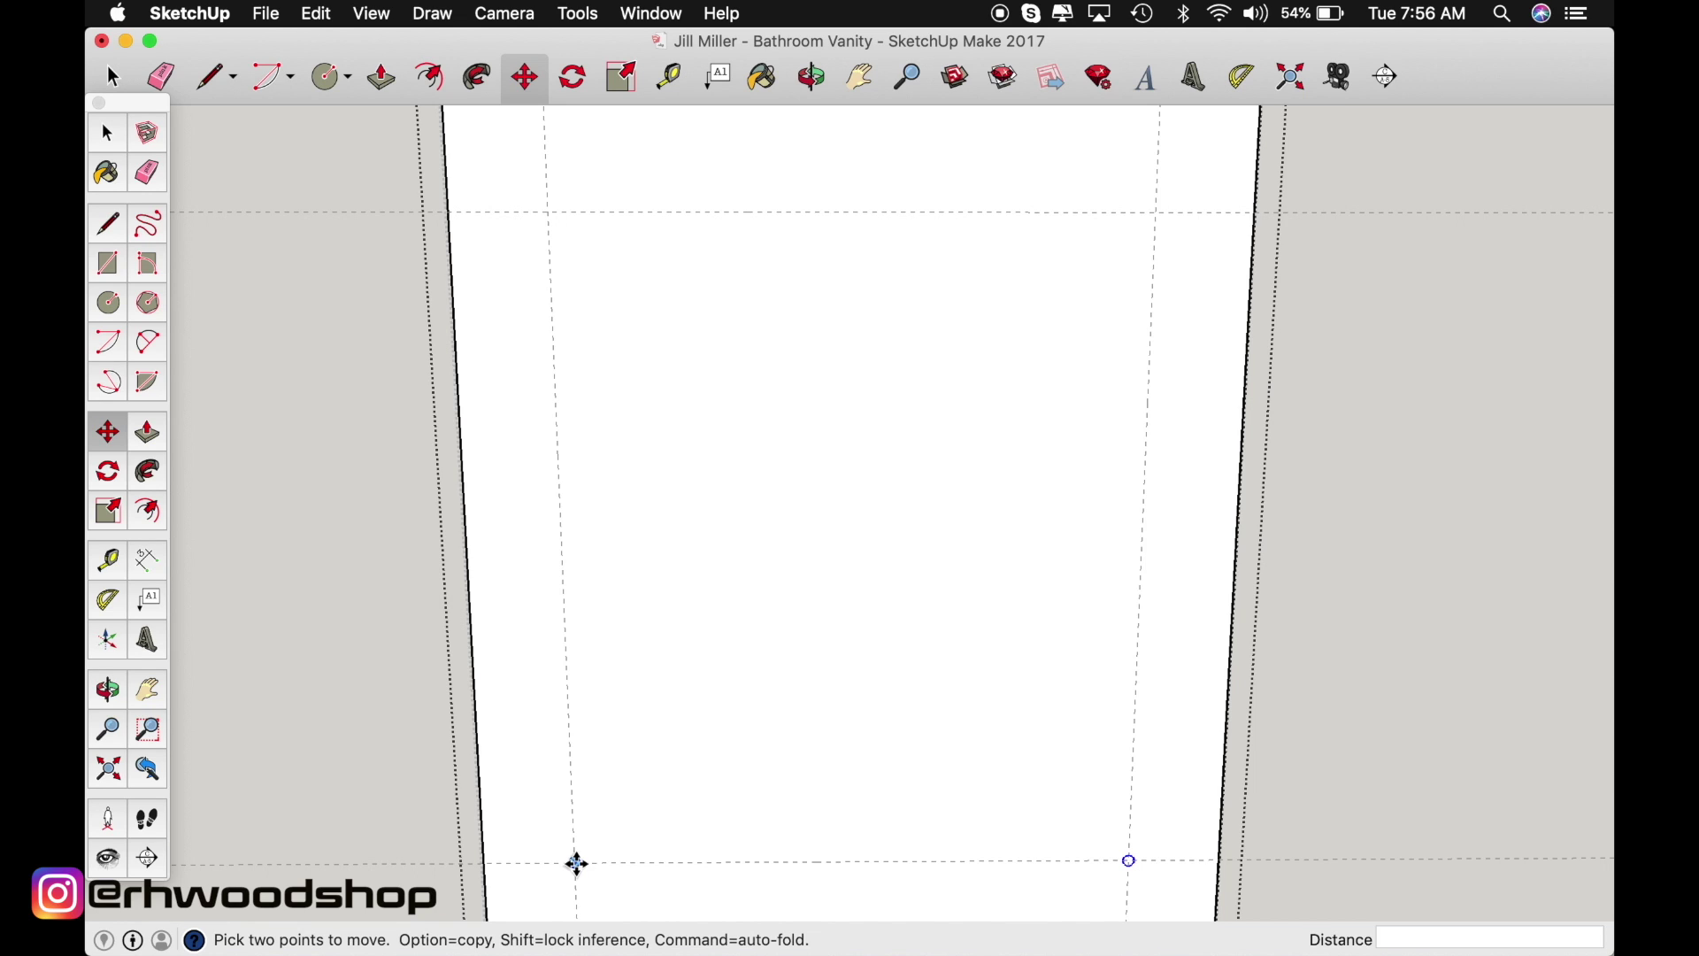
click(576, 864)
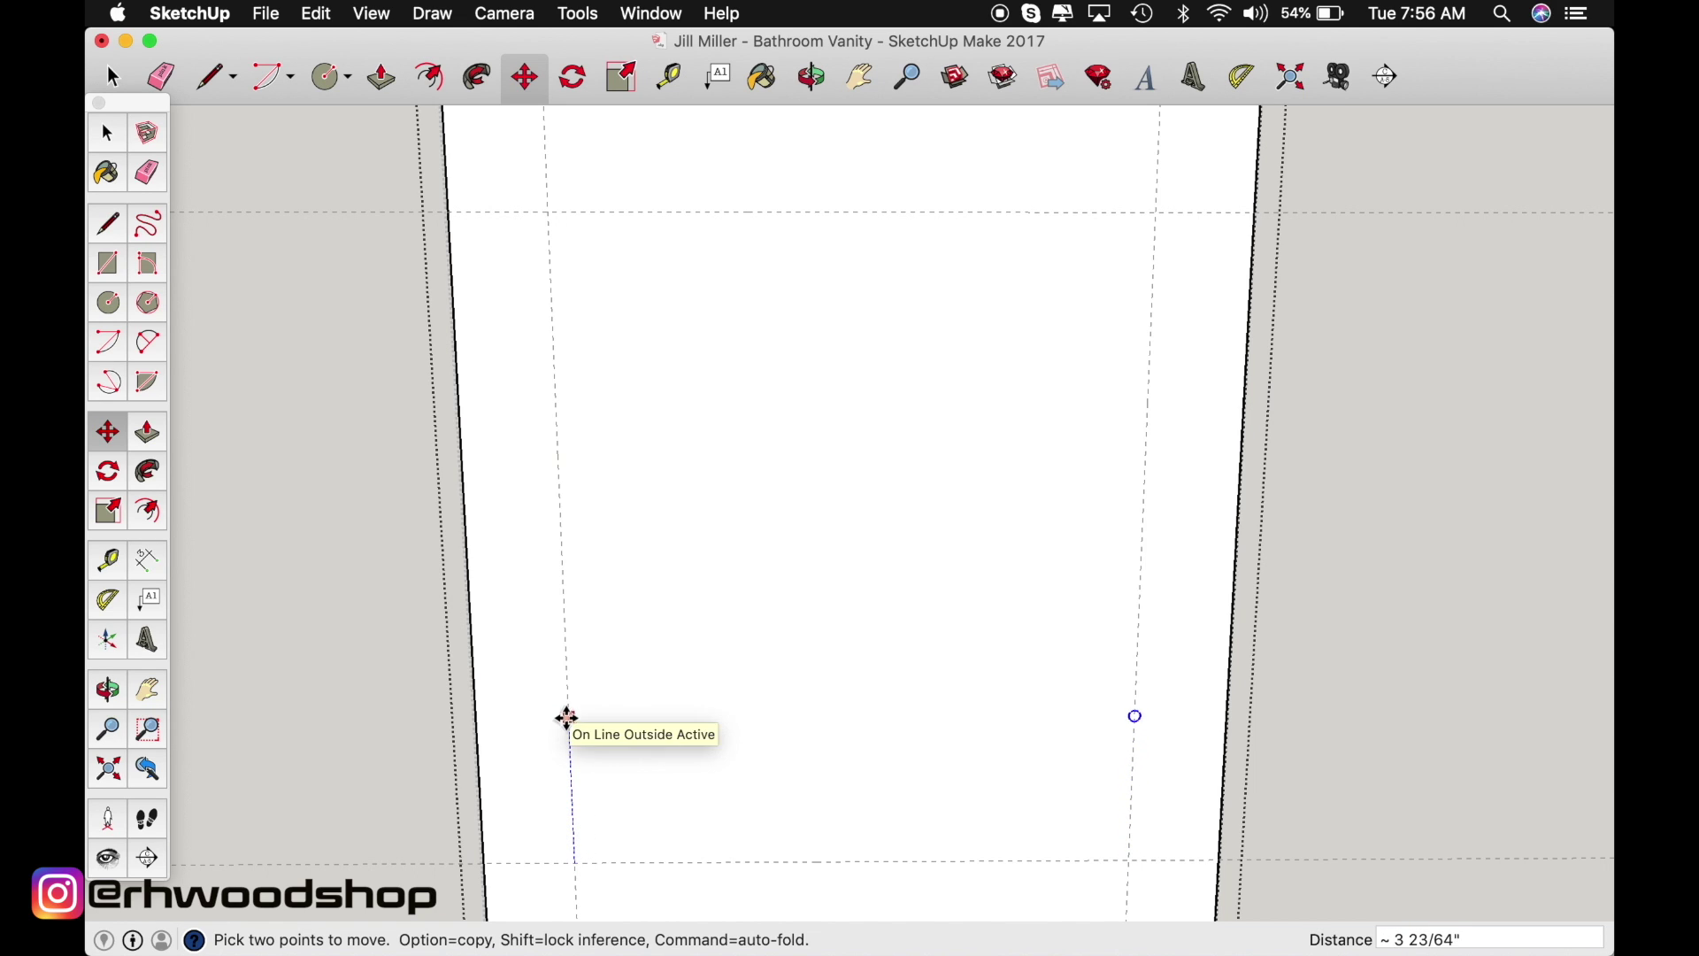
key(alt)
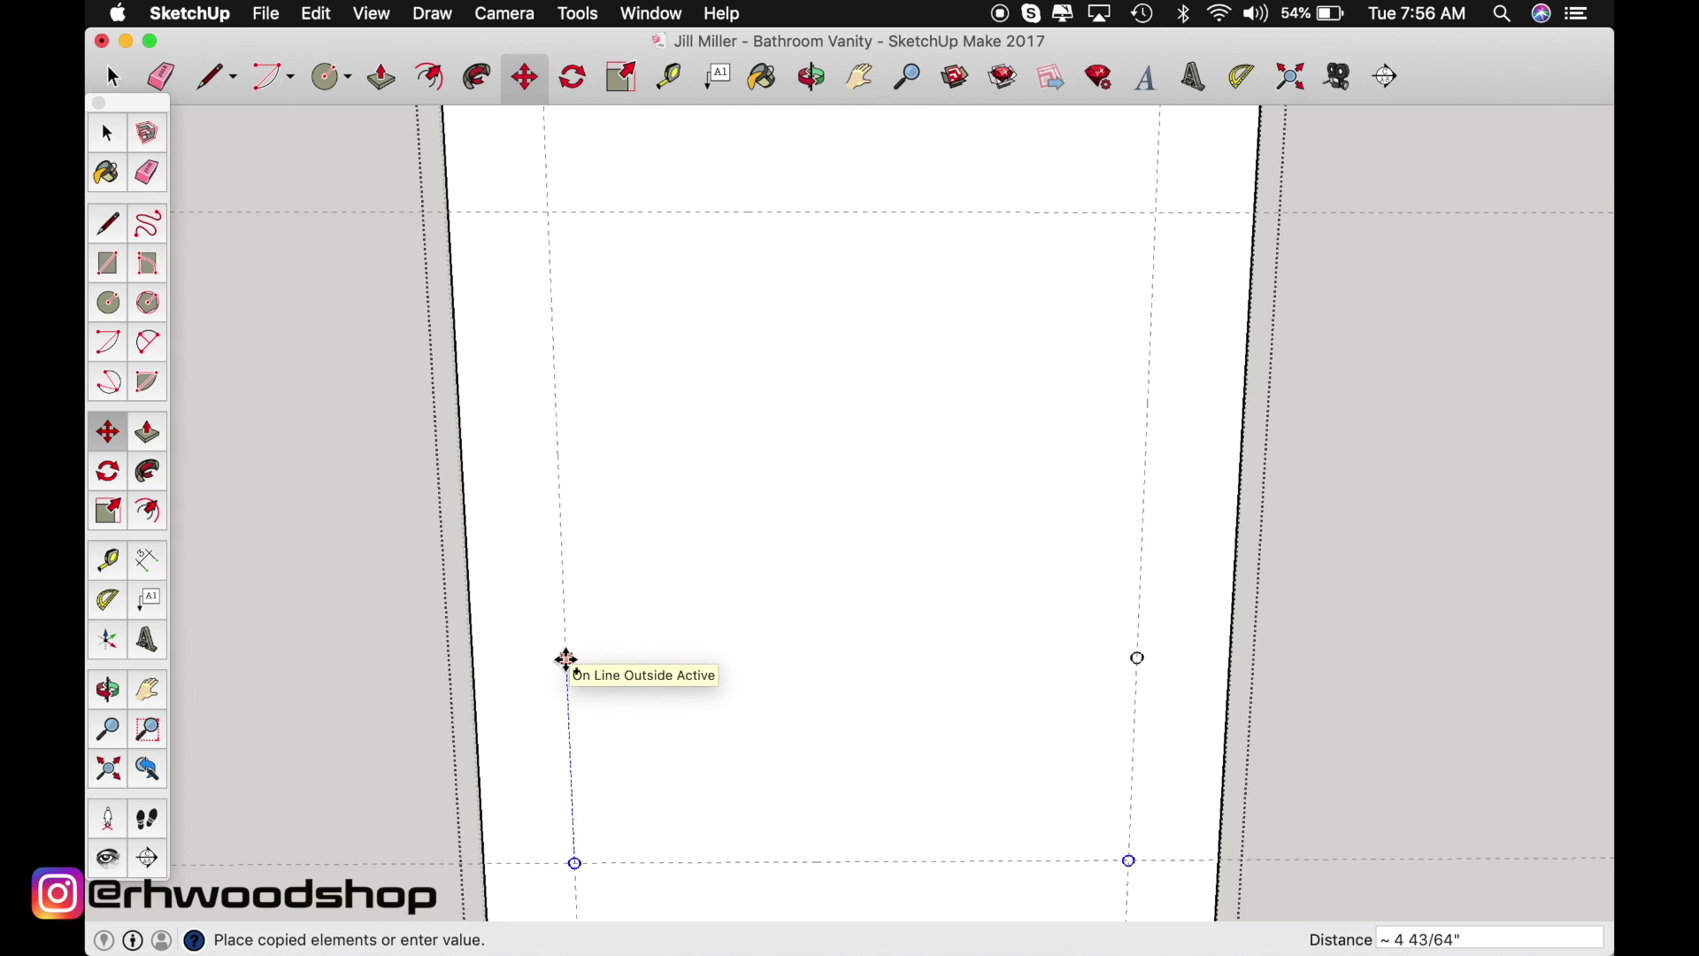
text(1)
key(Return)
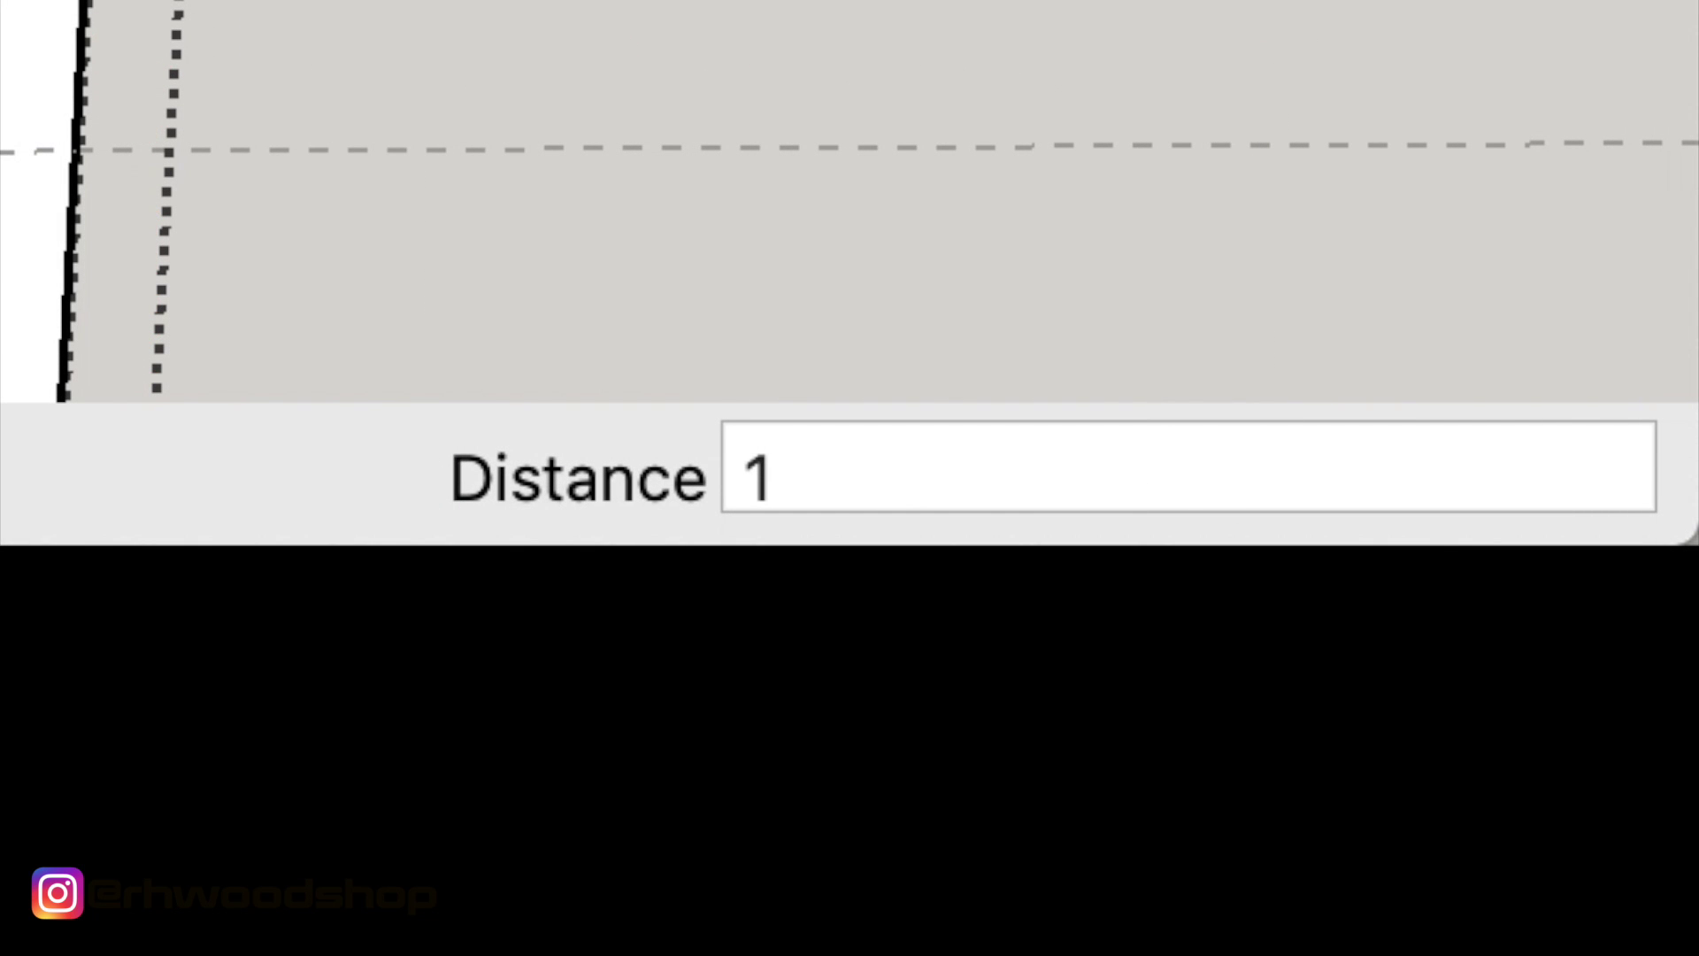
Array the copied hole pair 14 times at 1-inch spacing up both guides
text(5x)
key(Return)
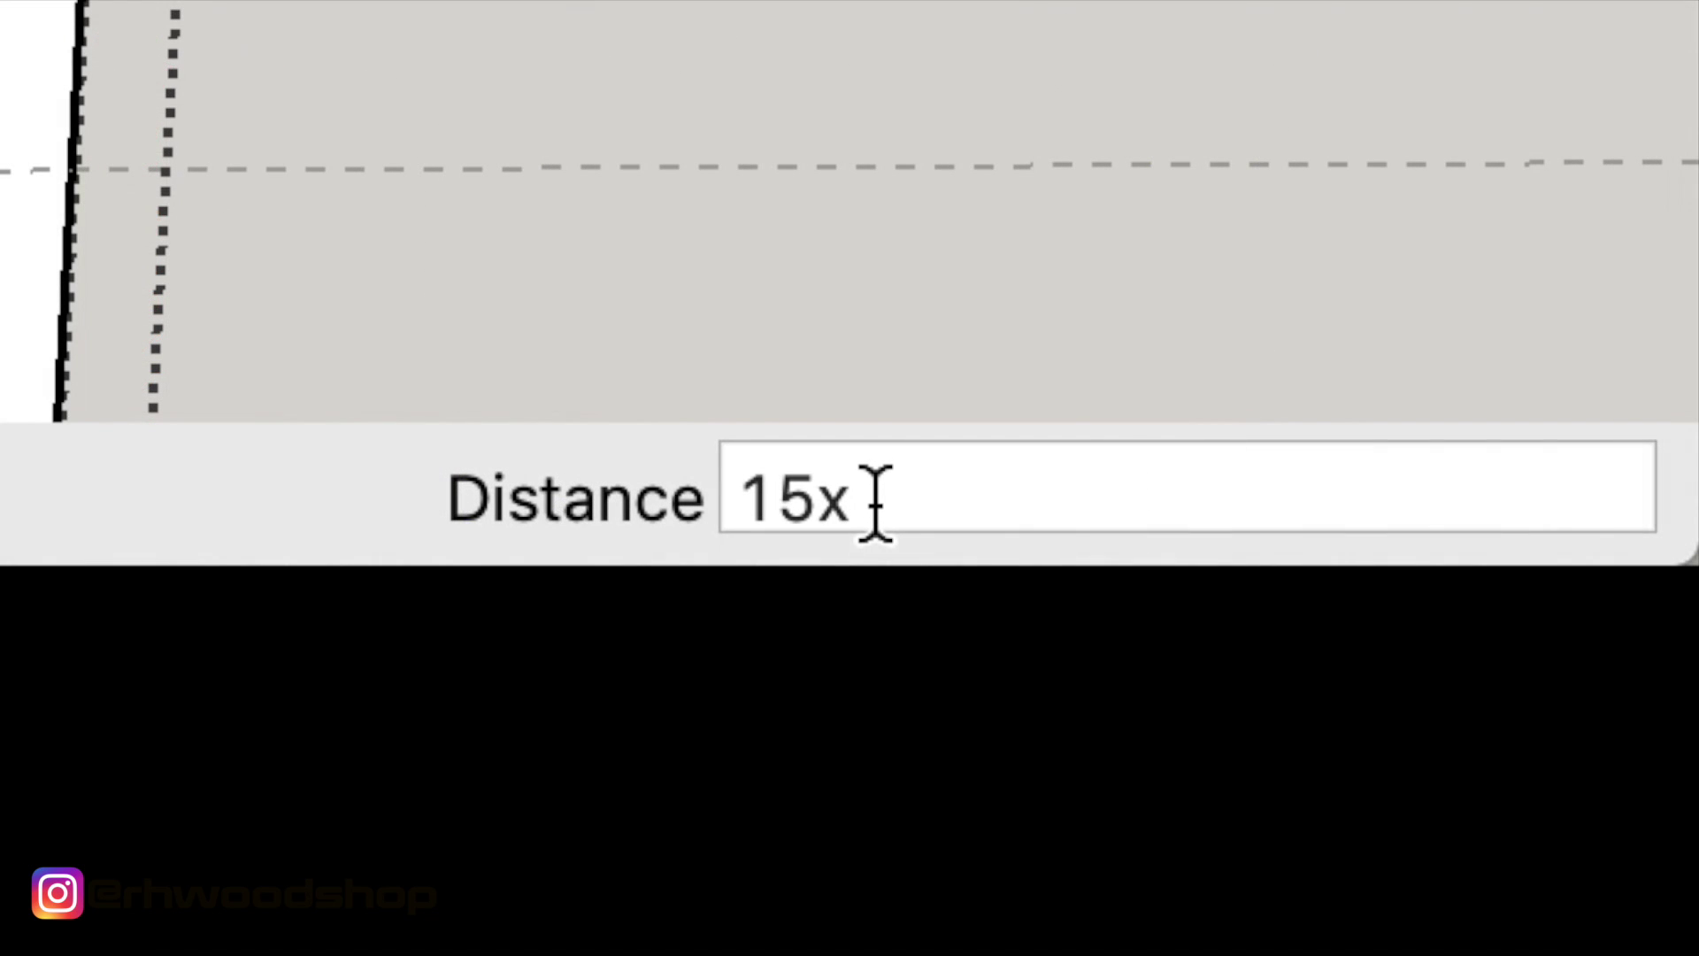
click(876, 500)
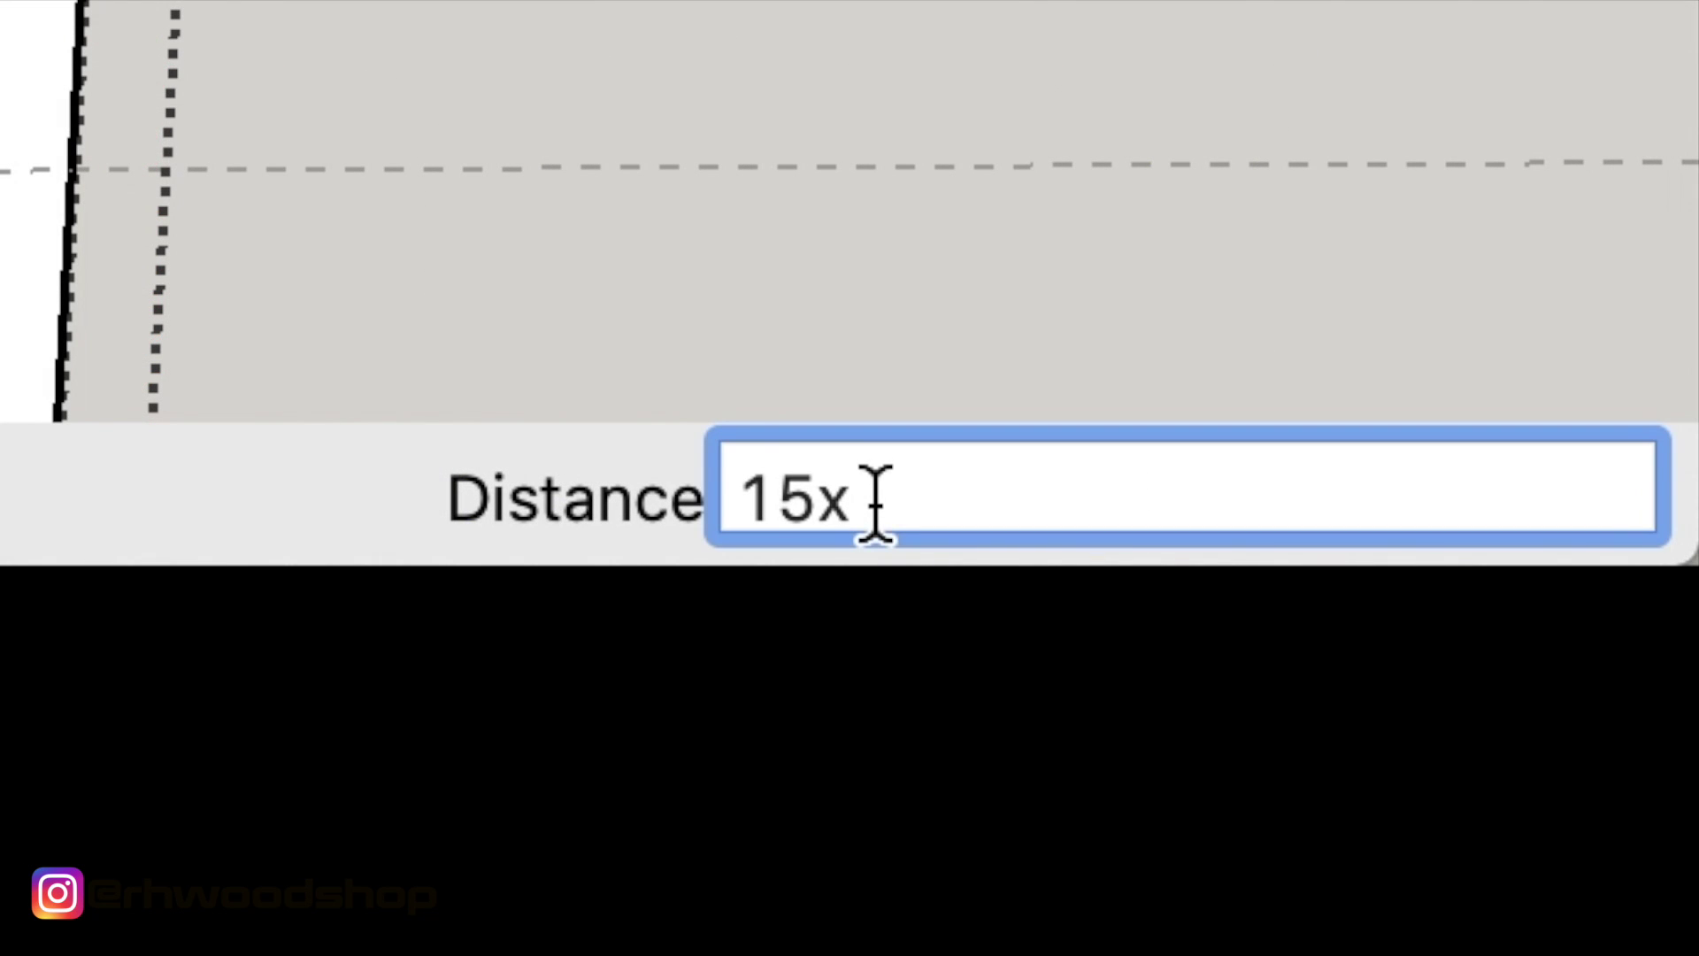
key(BackSpace)
key(BackSpace)
key(BackSpace)
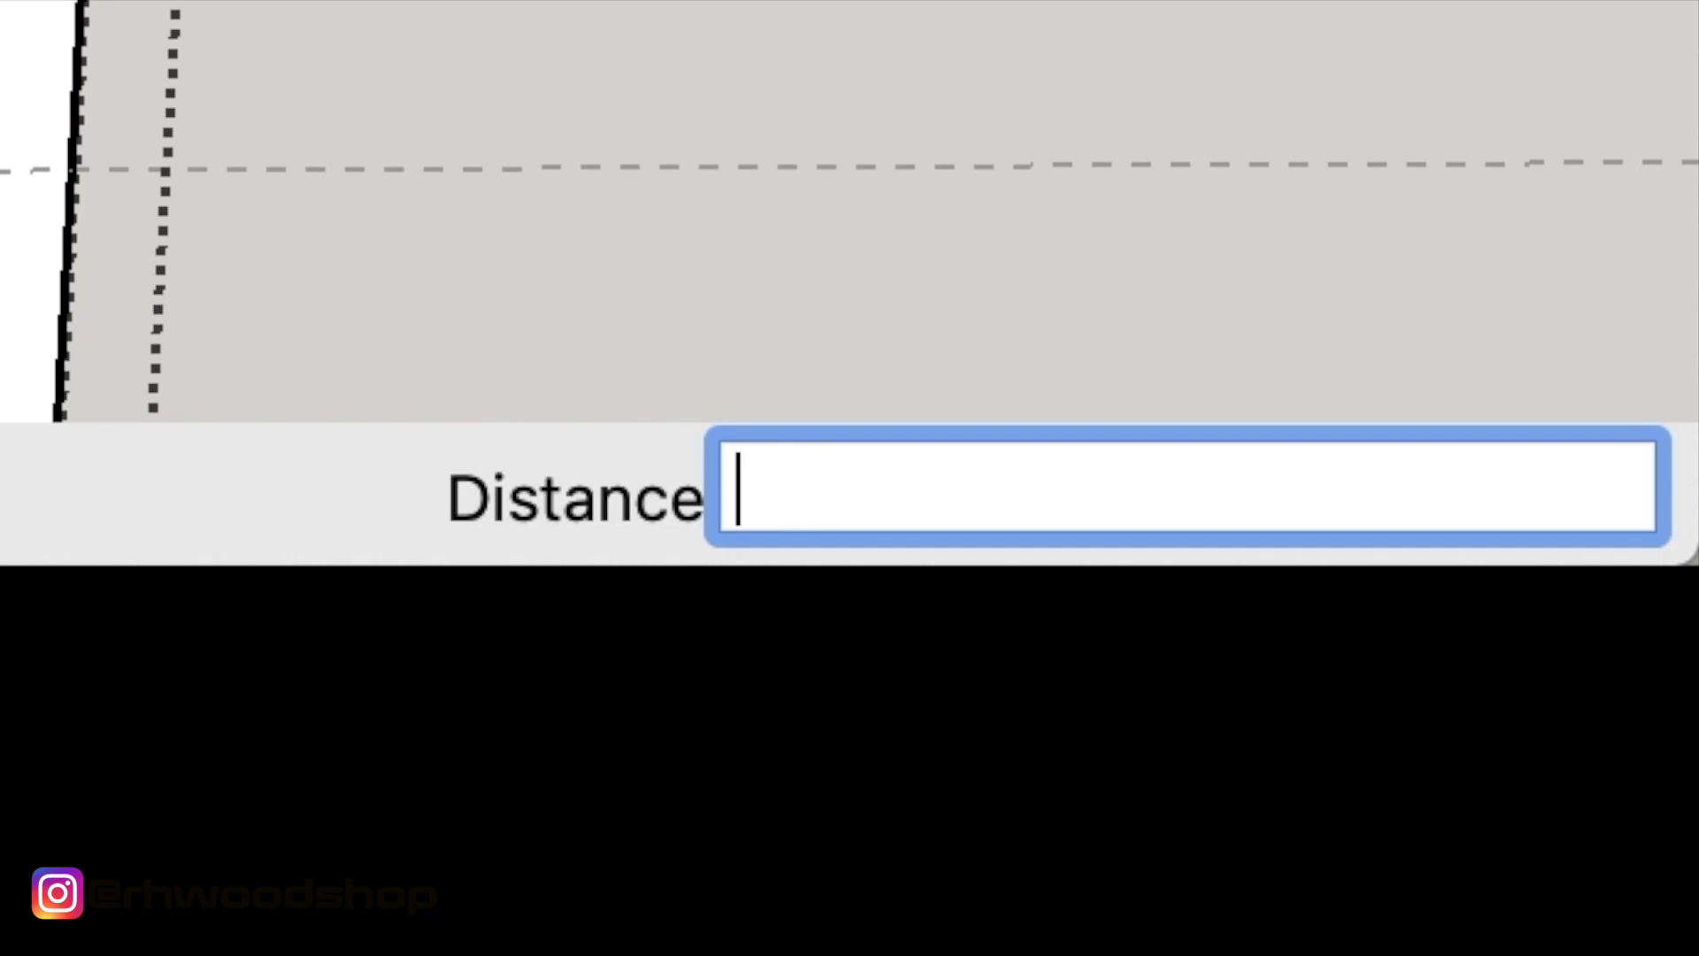
text(14x)
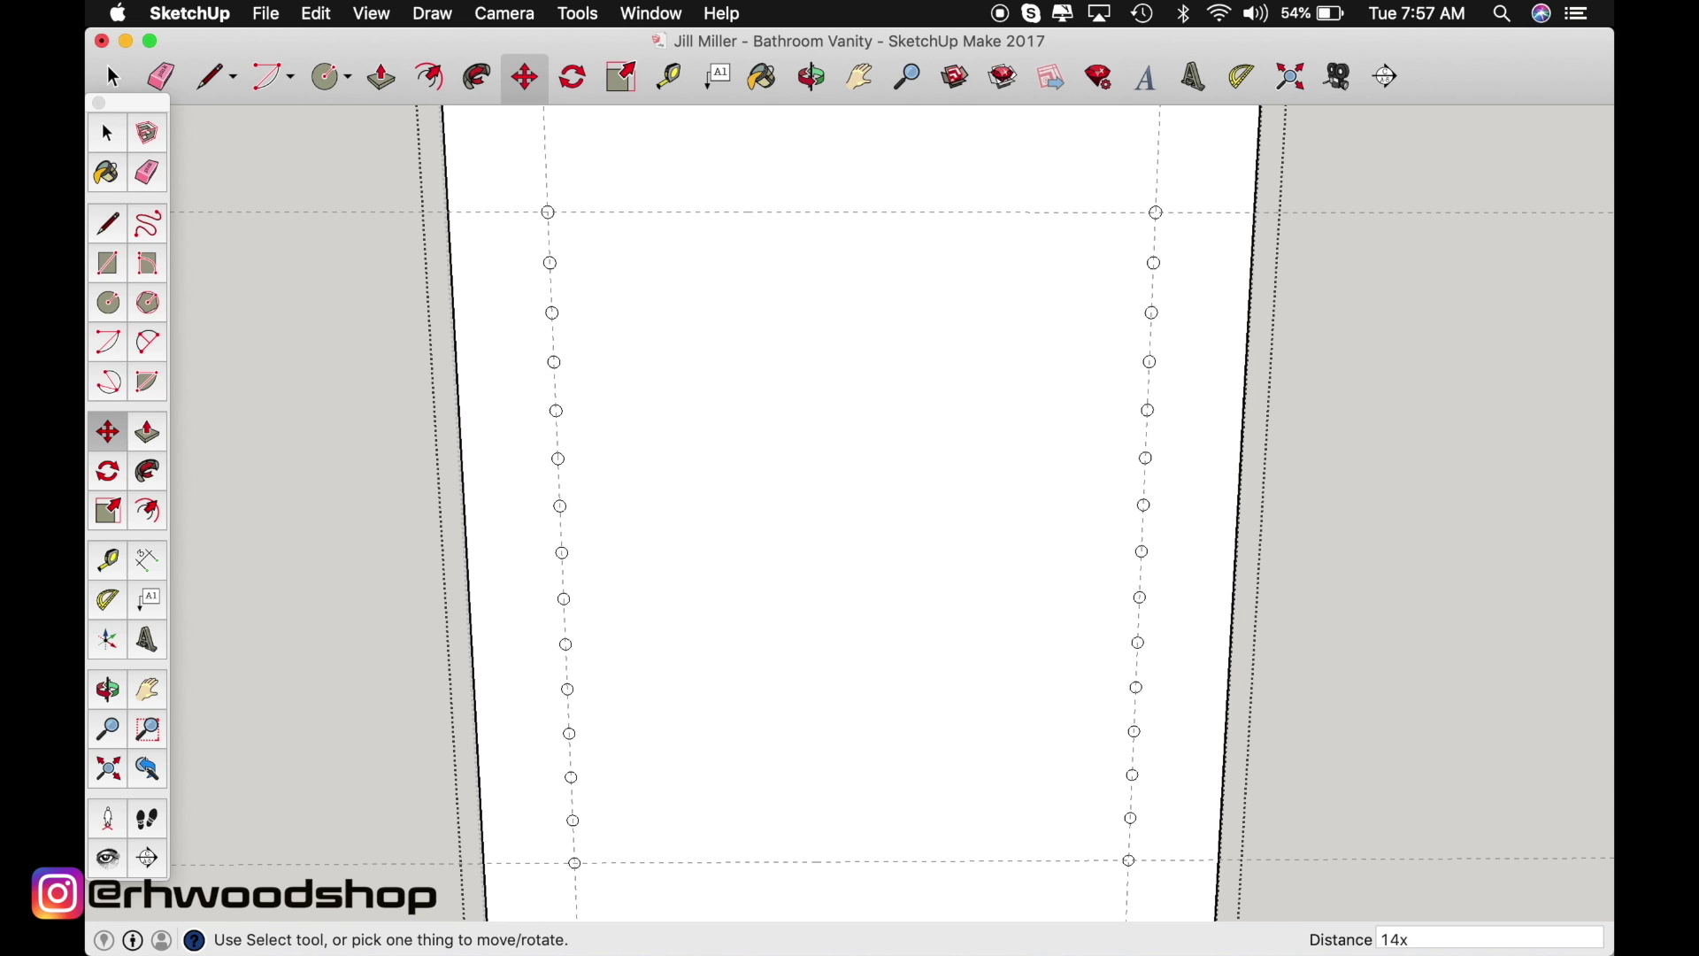
Orbit and zoom in on the side panel and select the bottom hole circle
key(o)
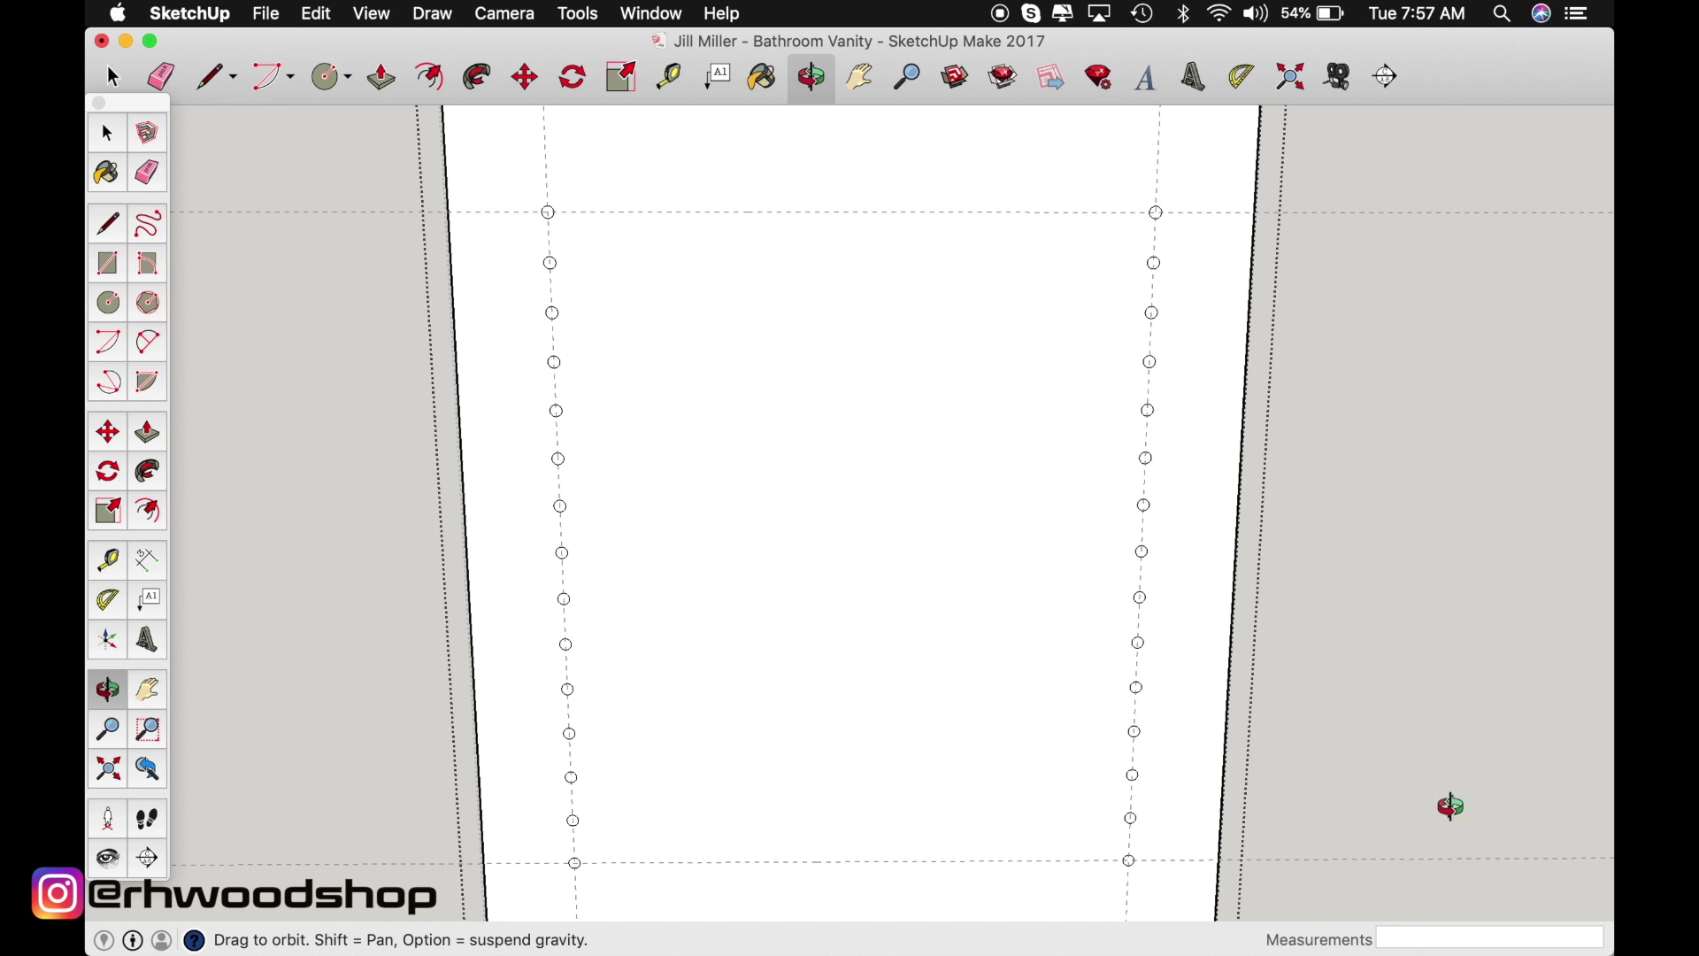
drag(634, 338, 991, 357)
drag(625, 665, 826, 470)
scroll(775, 713, up, 10)
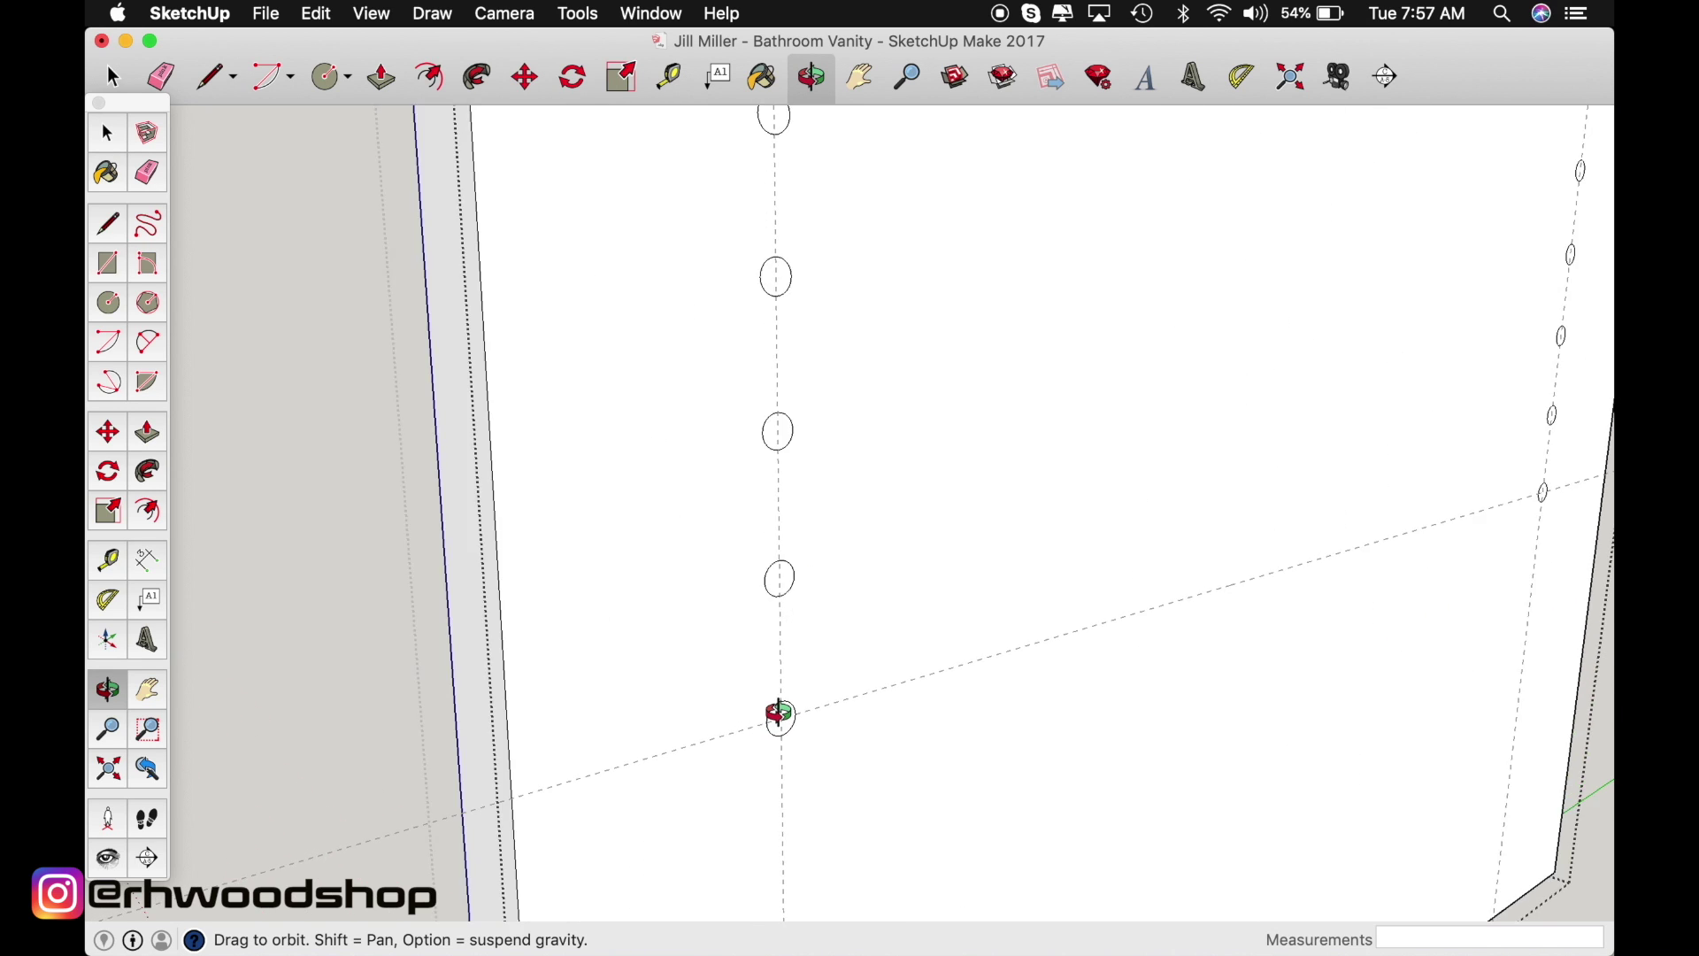
key(space)
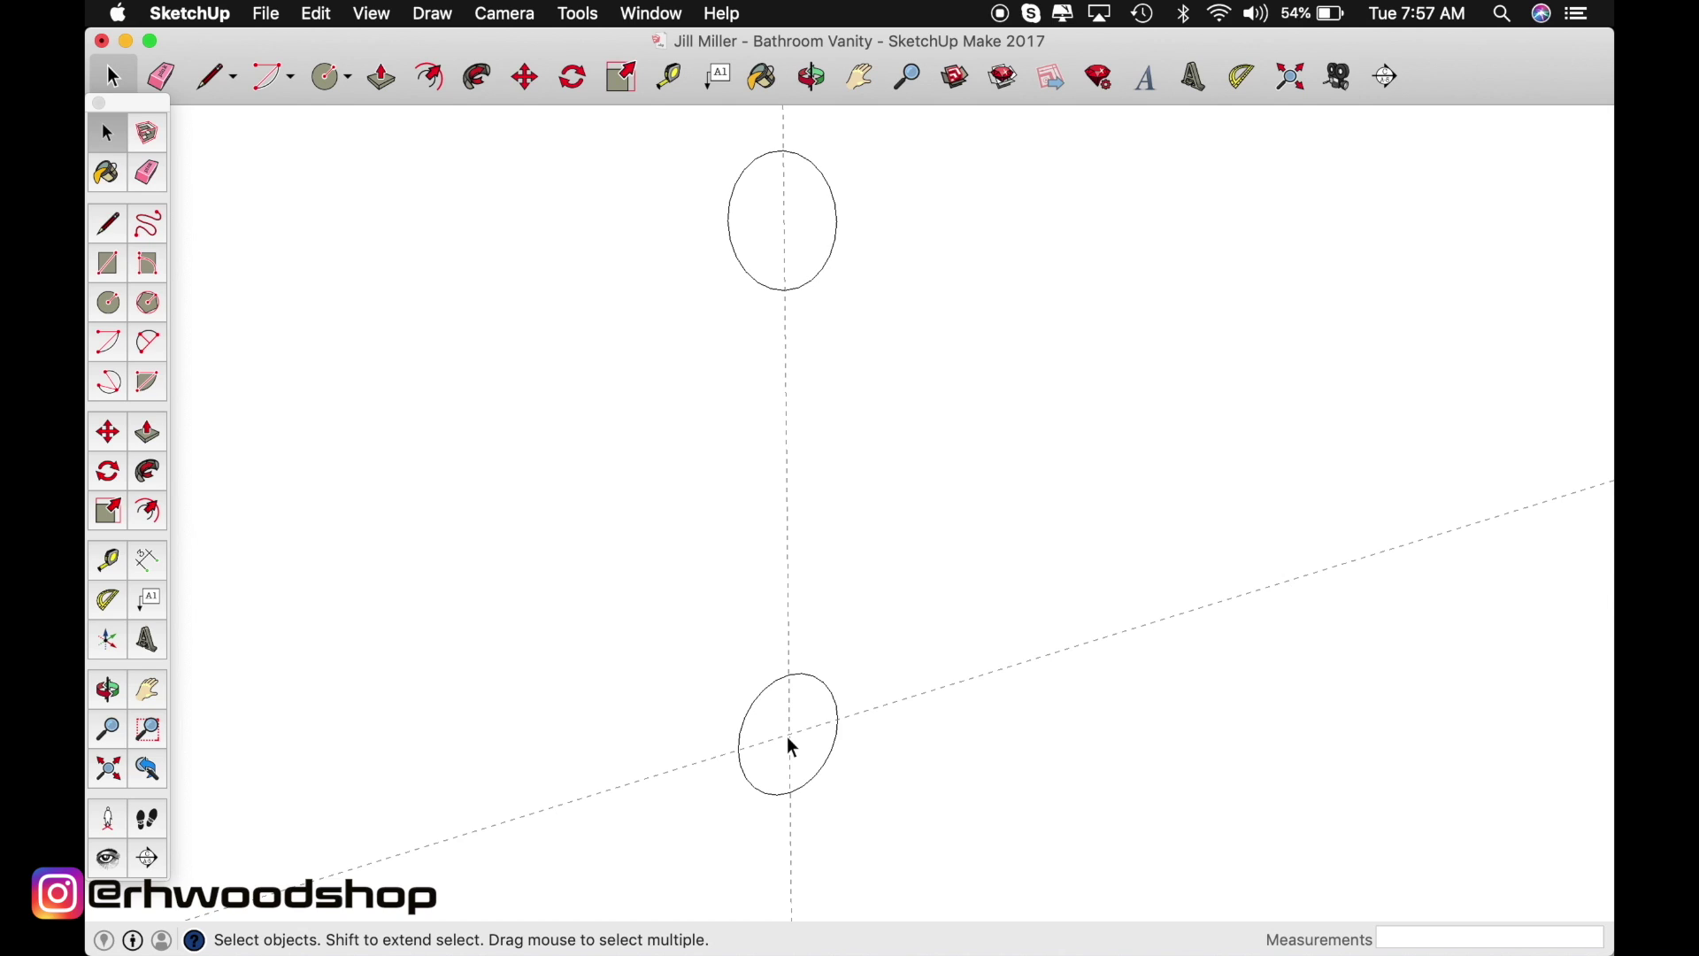
double_click(769, 725)
Push/Pull the bottom hole circle 3/8" deep into the panel
key(p)
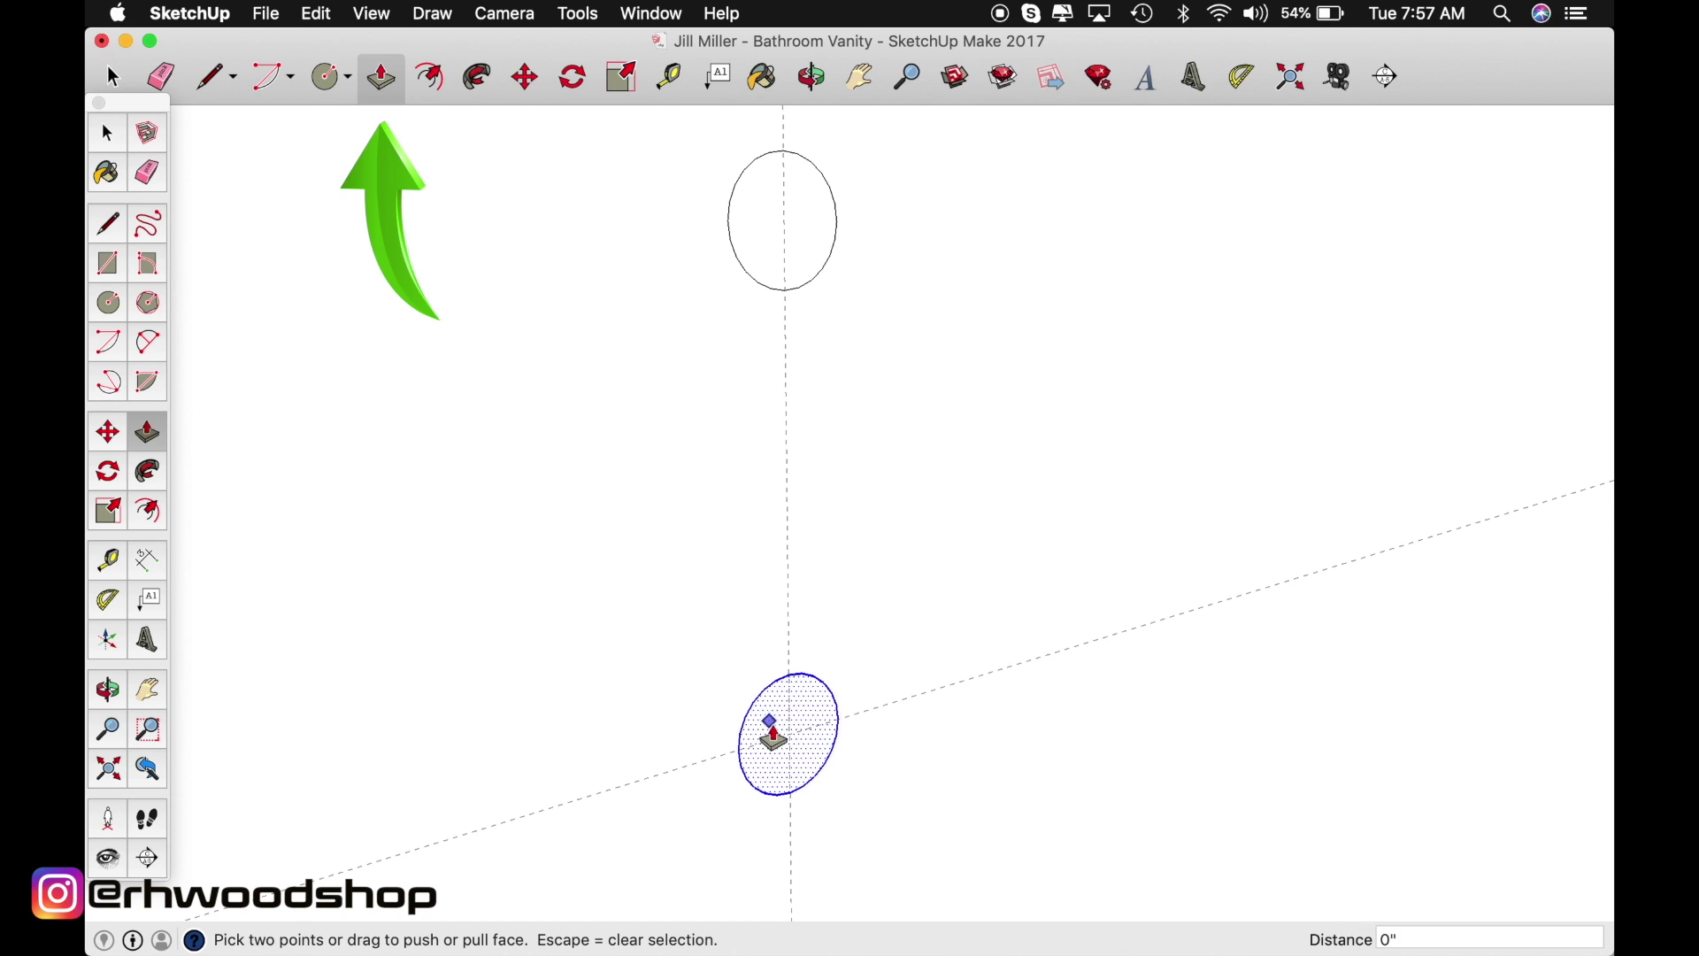
key(space)
click(761, 729)
key(p)
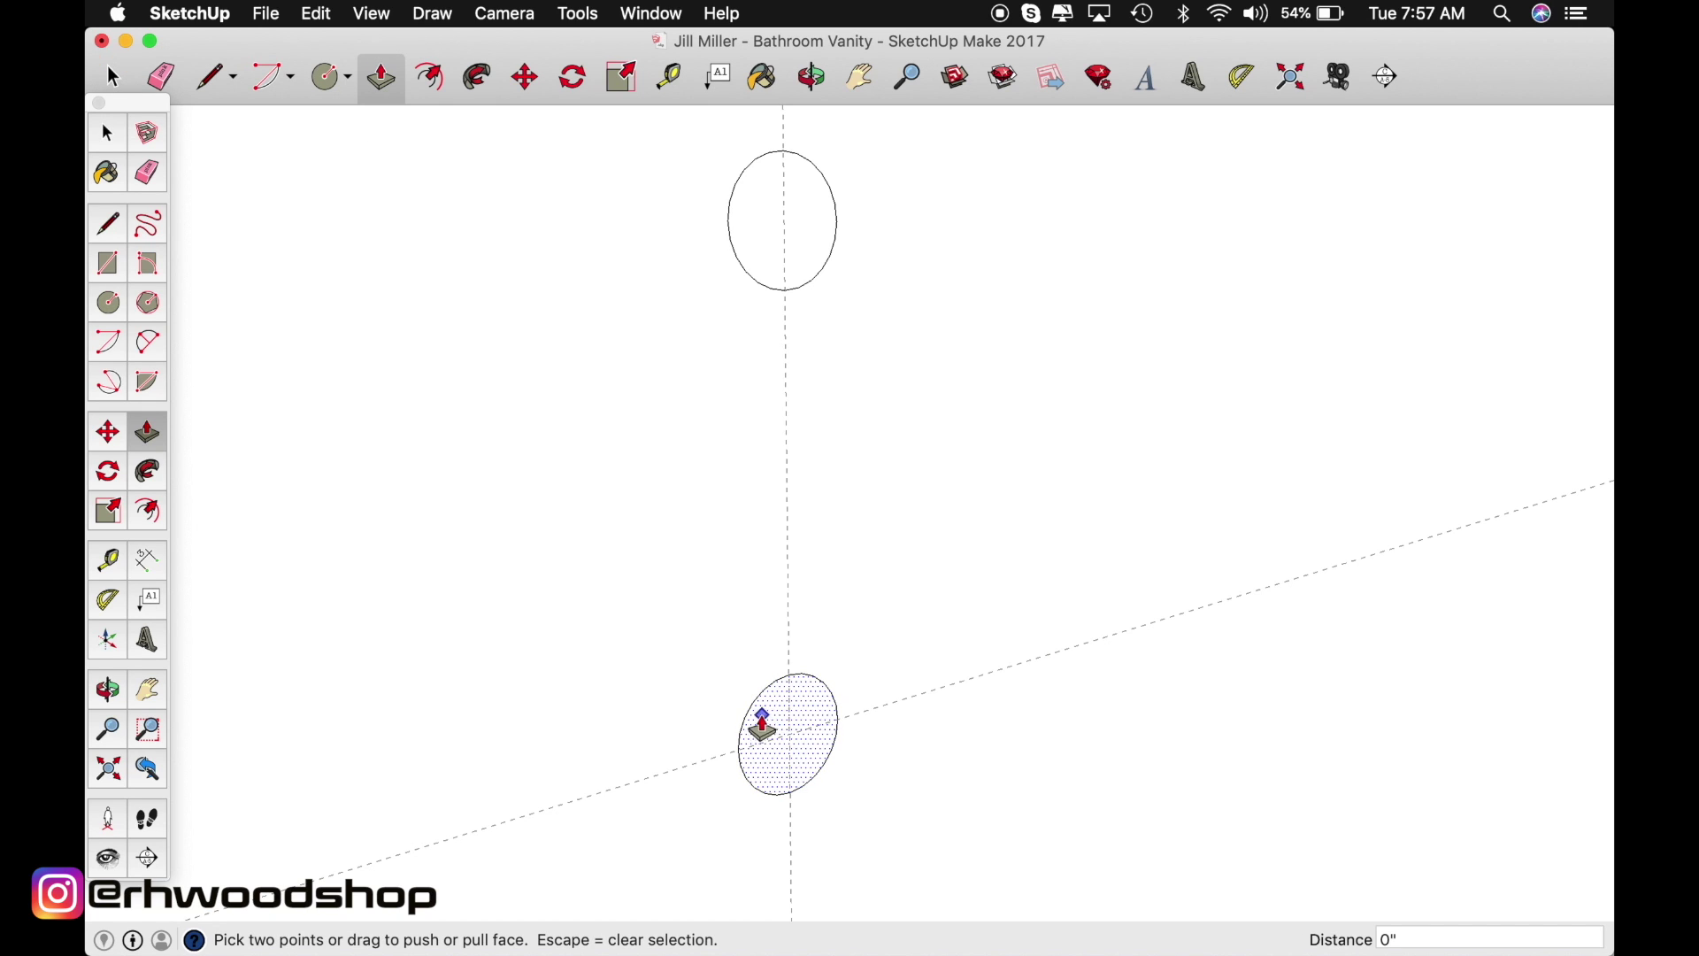
click(765, 727)
drag(764, 724, 725, 704)
text(3/8")
key(Return)
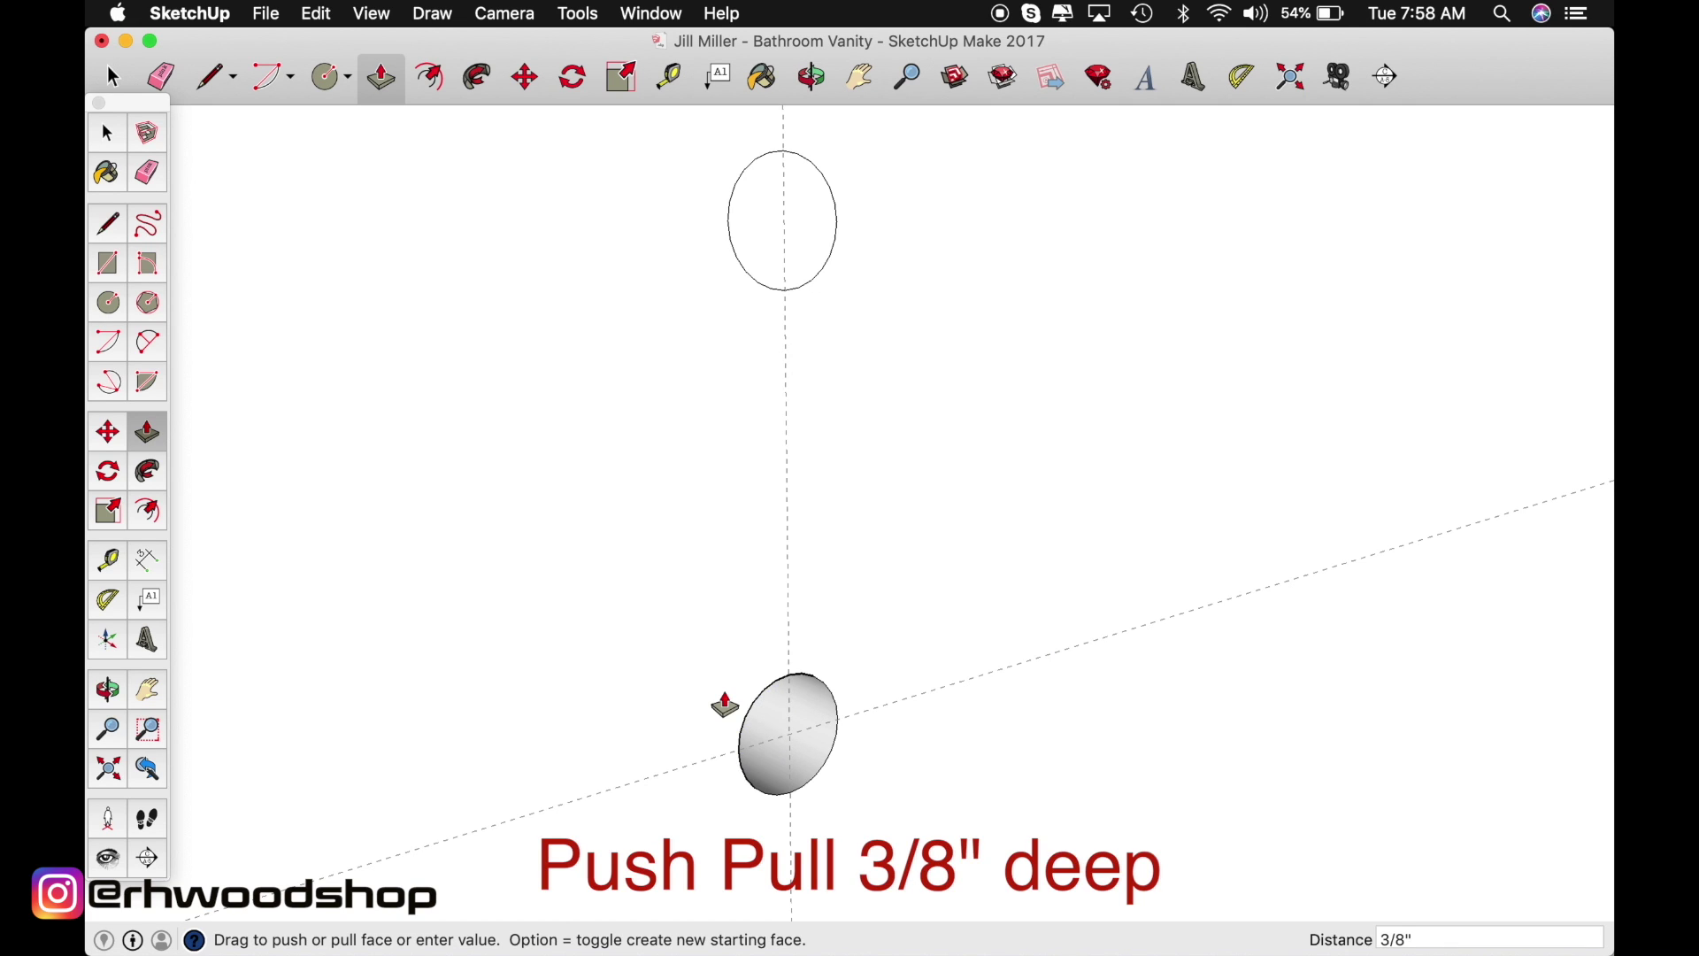
key(o)
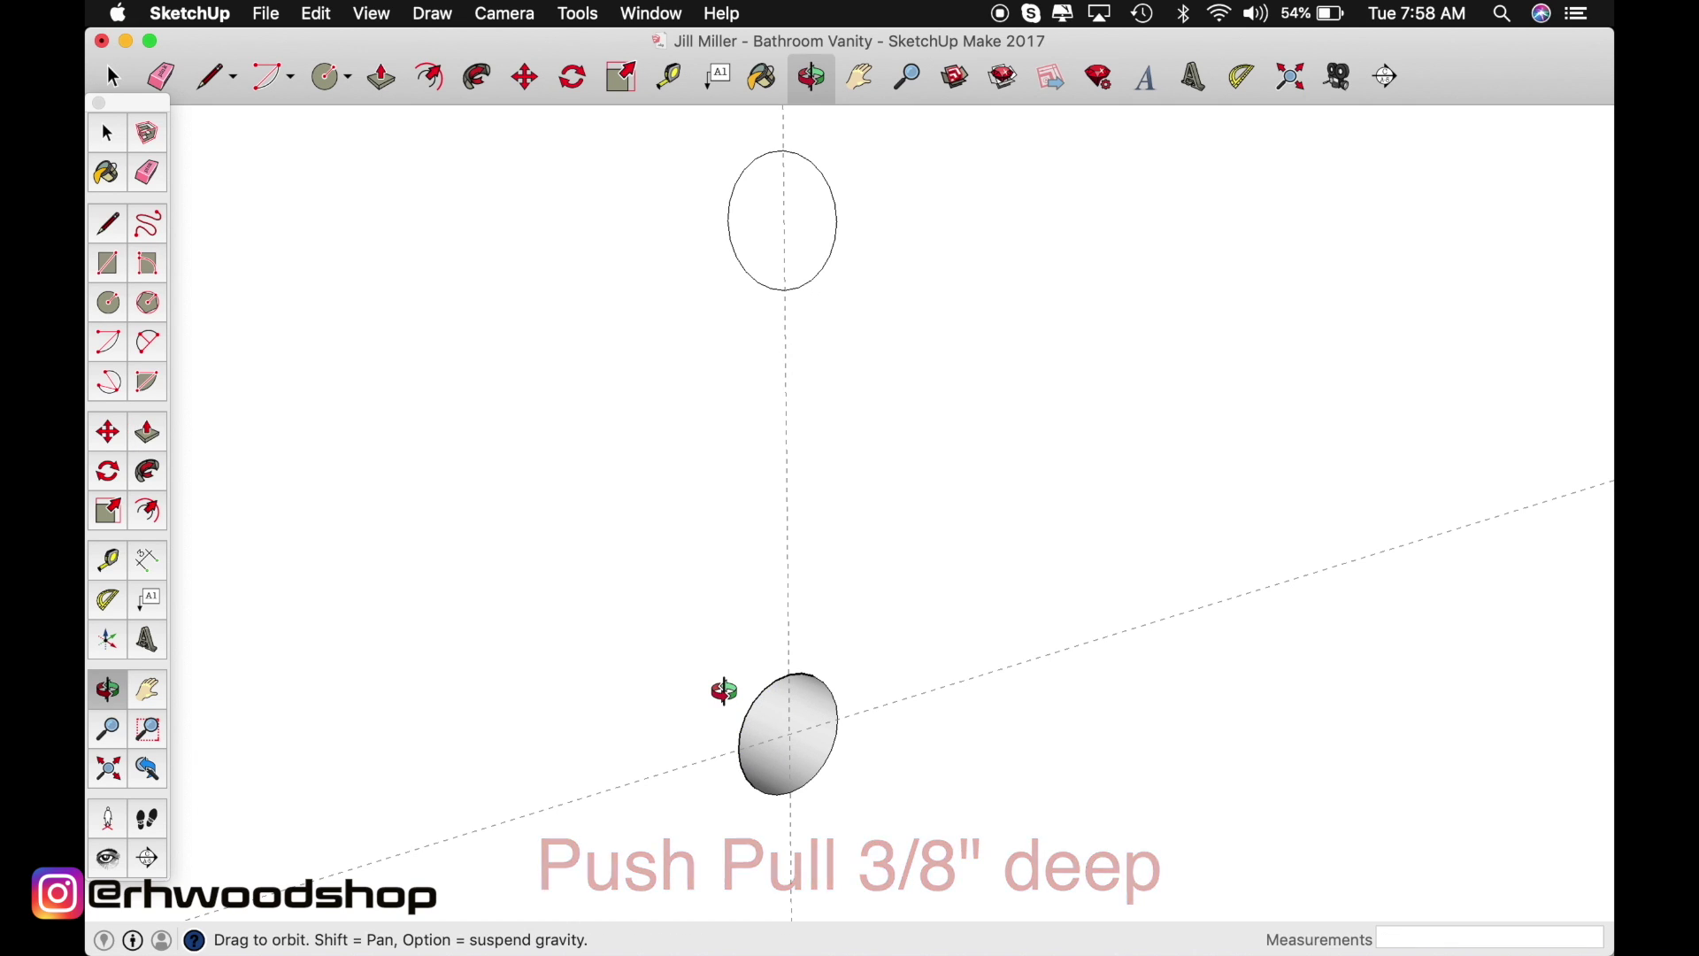
scroll(723, 692, down, 6)
Repeat the 3/8" push on the remaining holes and hide the hidden geometry guides
scroll(730, 695, down, 1)
drag(728, 694, 872, 772)
key(p)
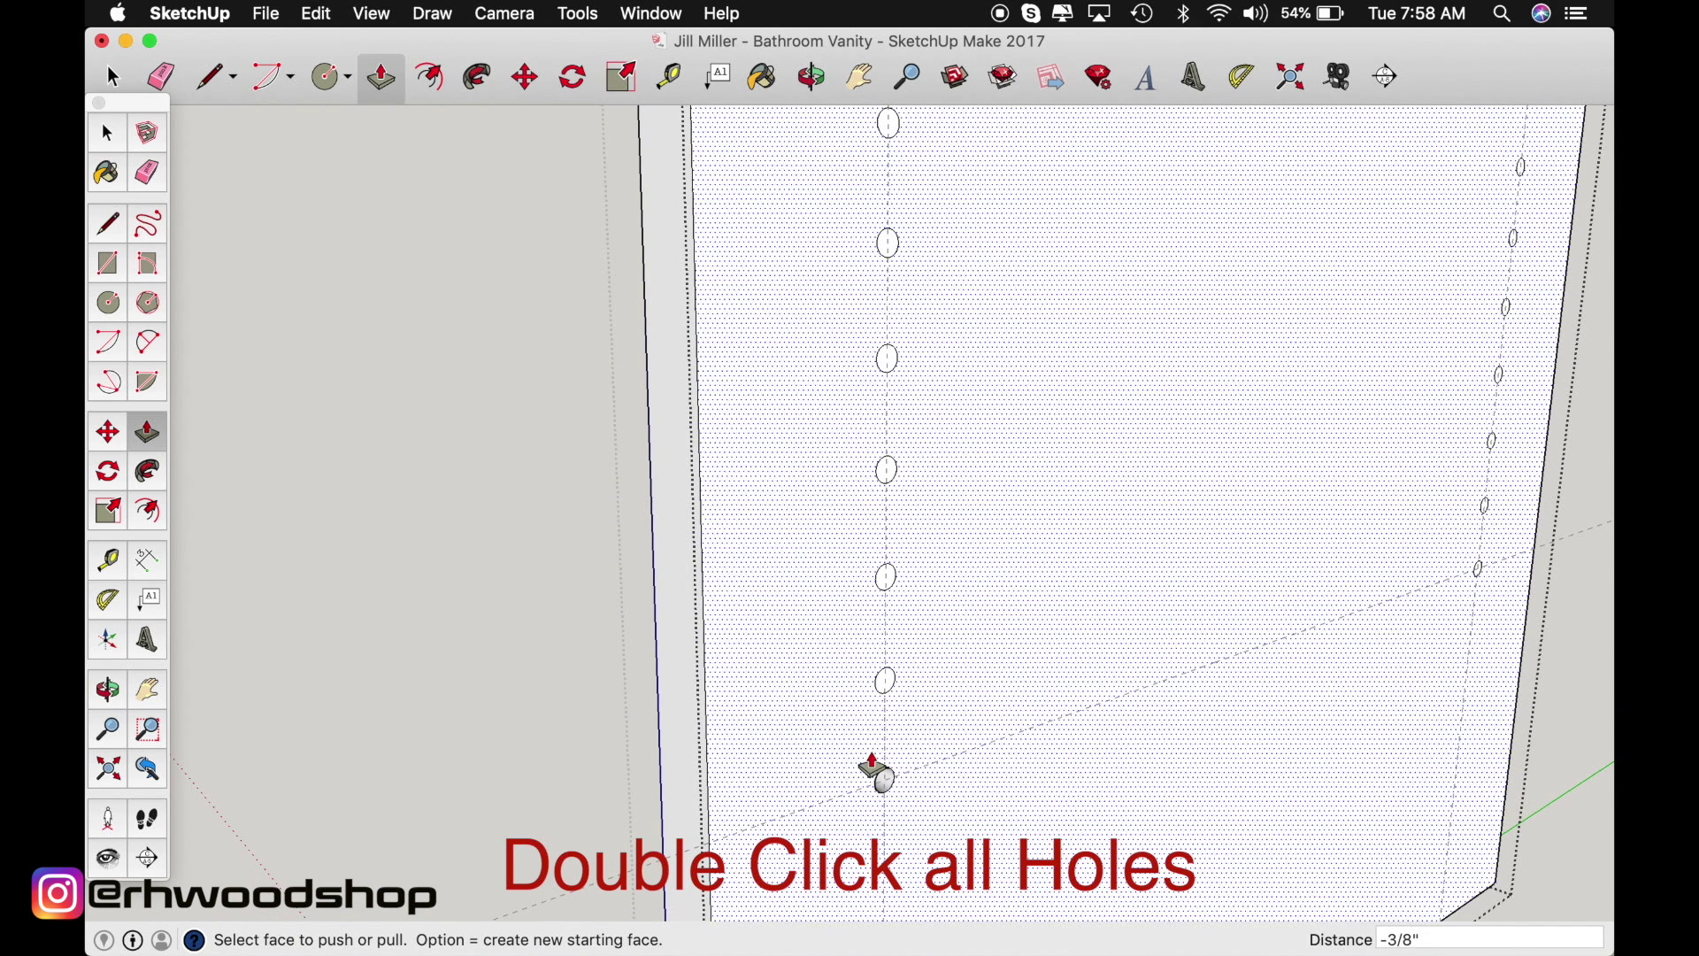
double_click(880, 776)
double_click(885, 682)
double_click(885, 579)
double_click(885, 473)
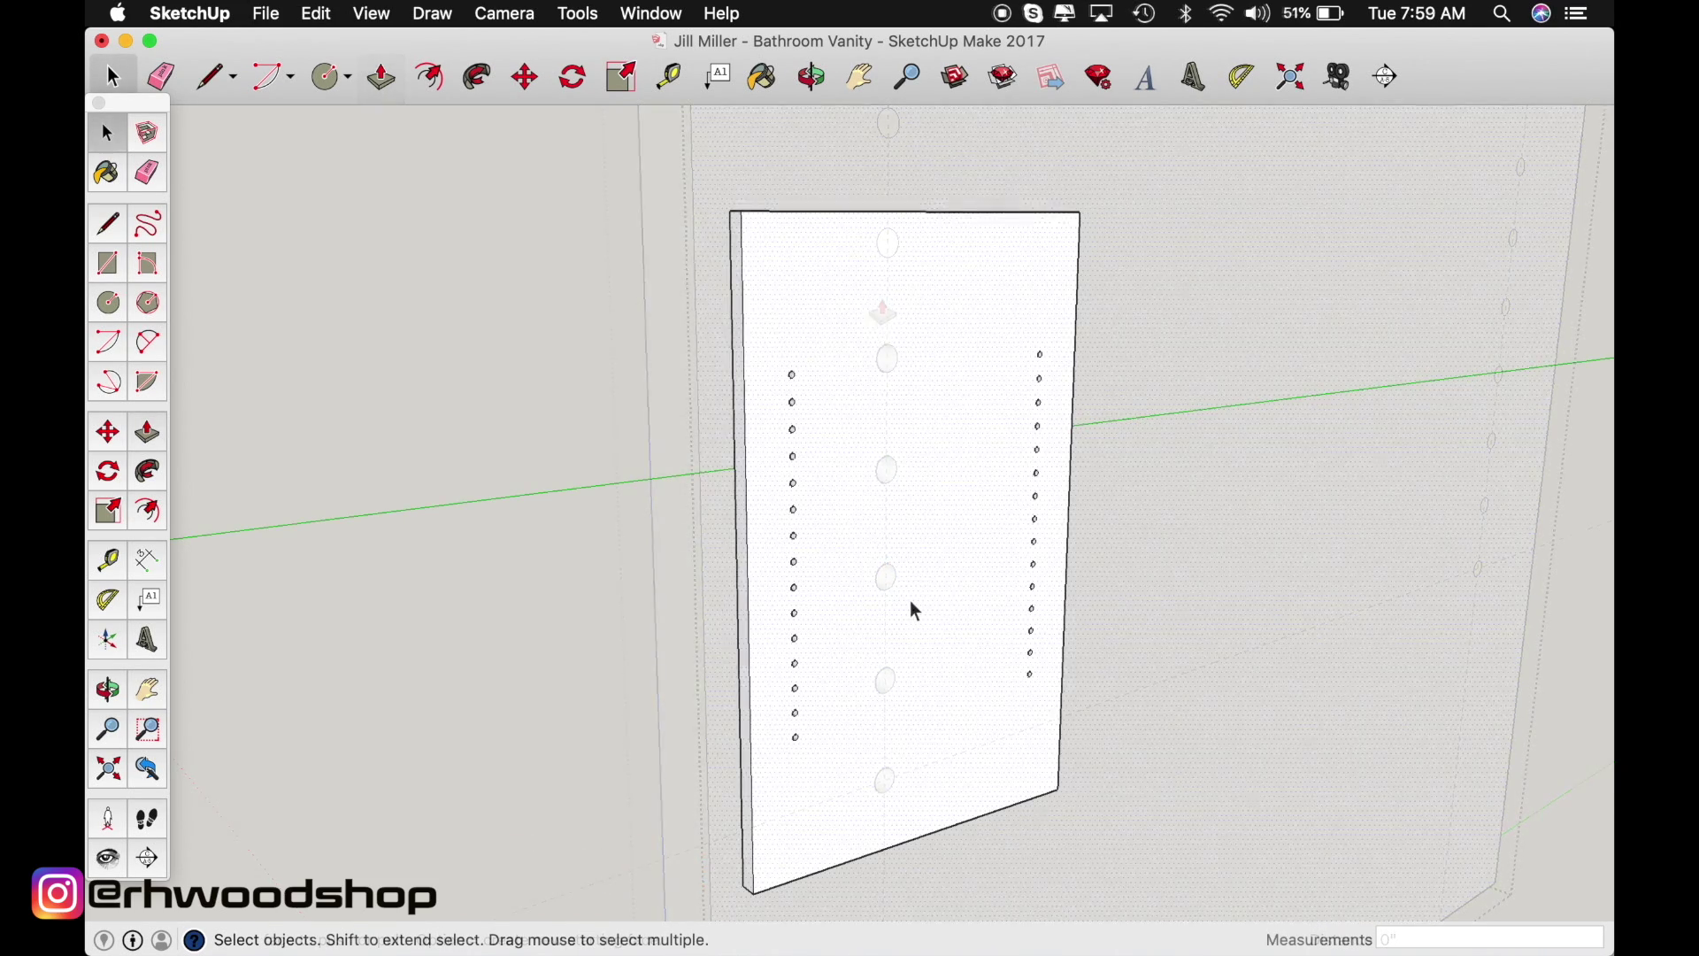
key(alt+h)
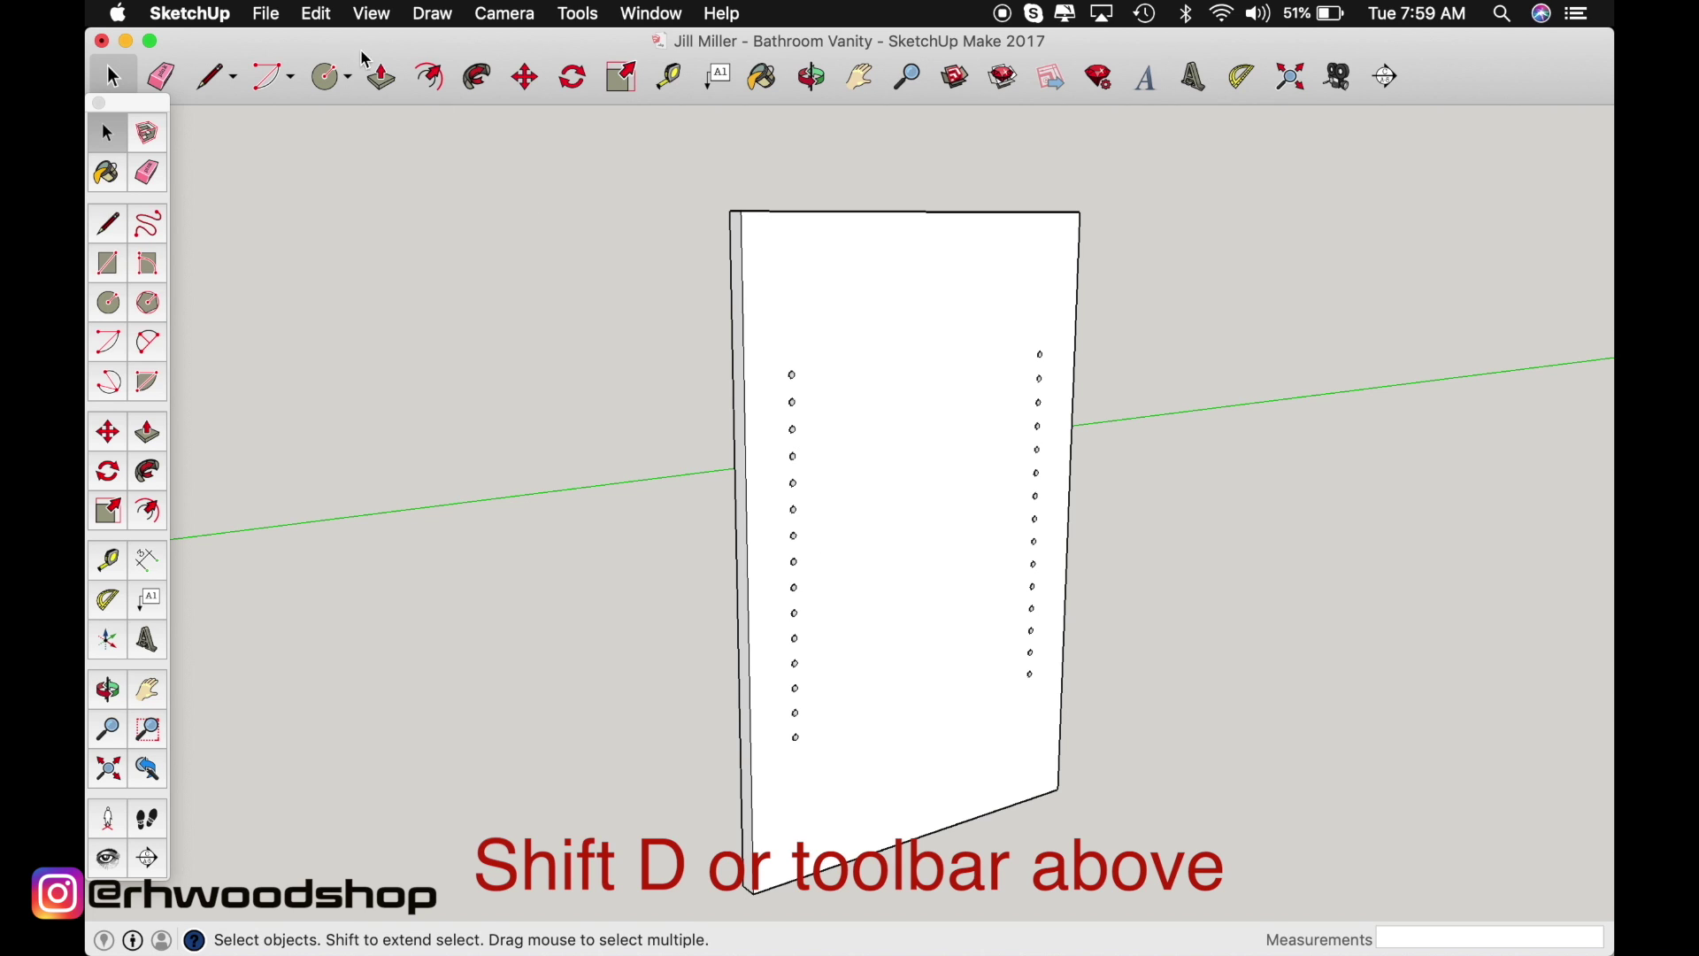
click(320, 14)
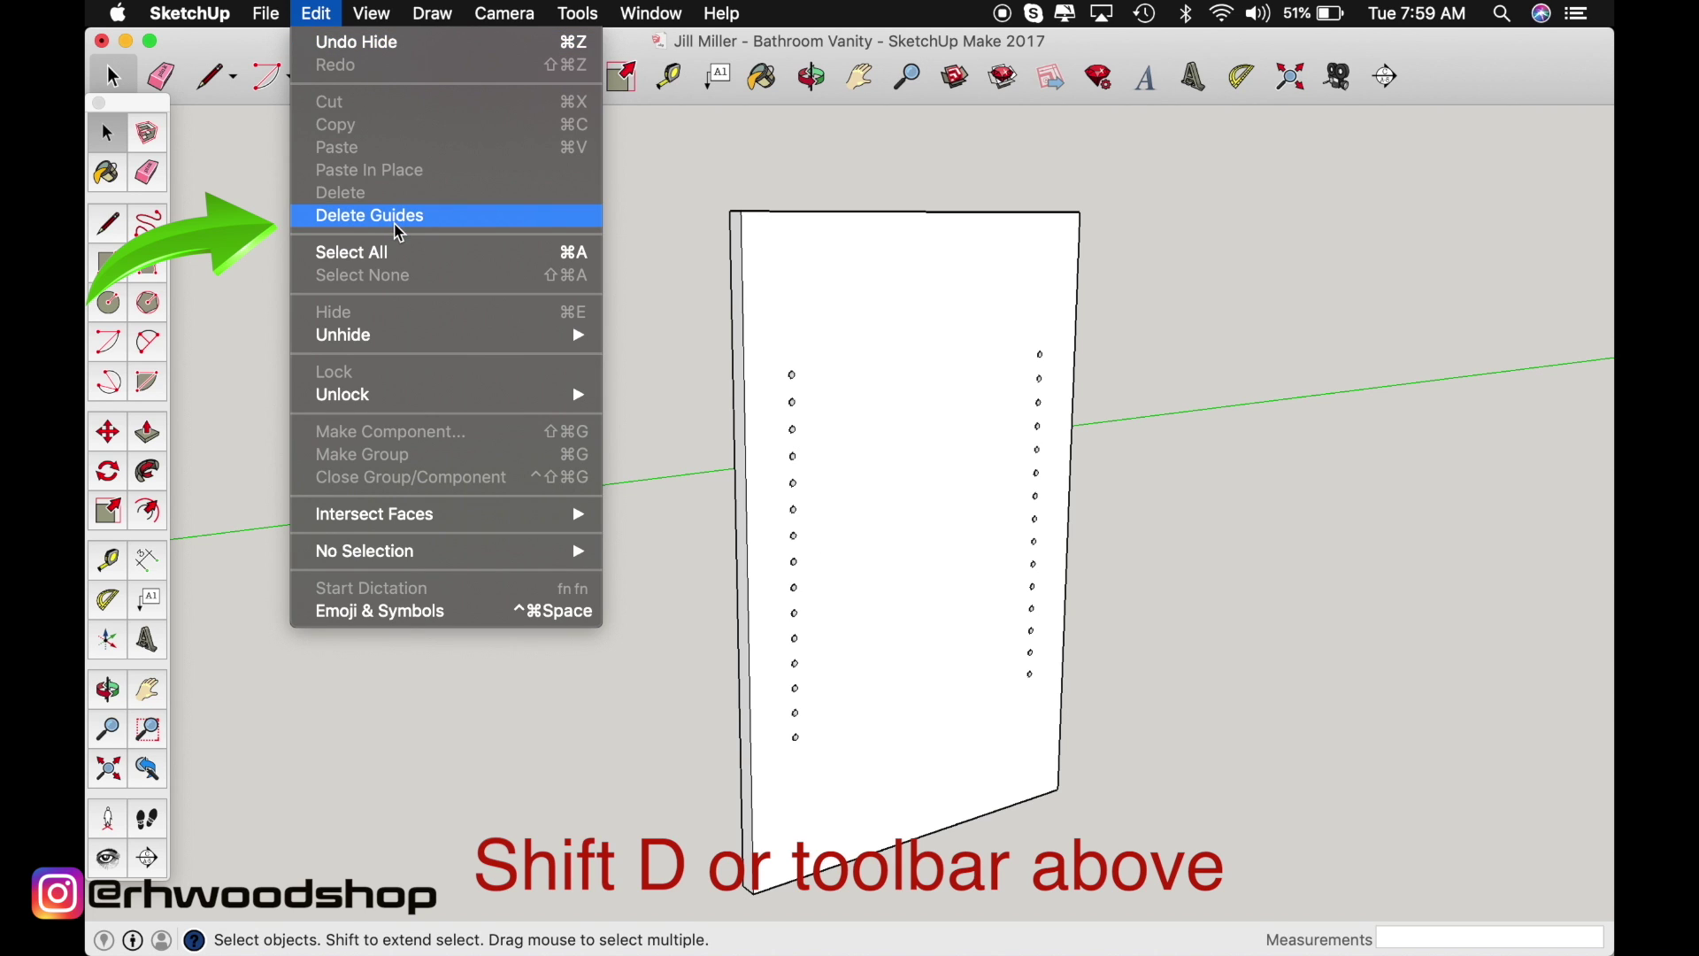
click(691, 506)
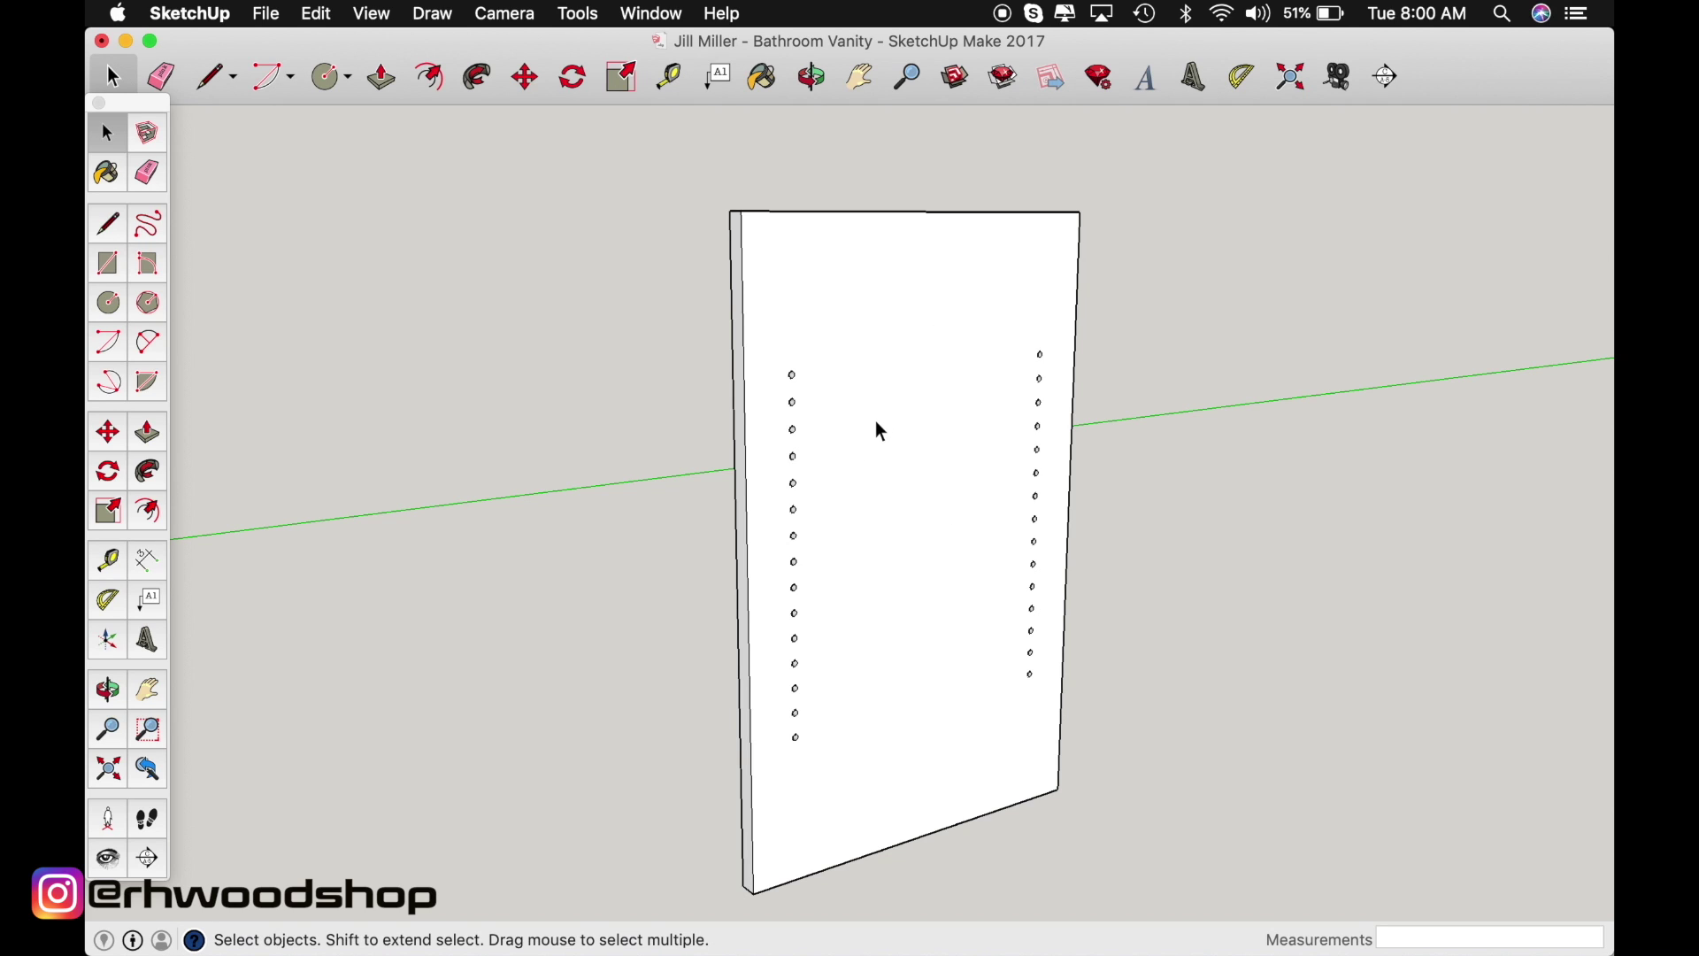
Orbit and zoom around the vanity cabinet to inspect the drilled side panel and shelf pins
key(o)
drag(876, 423, 1286, 482)
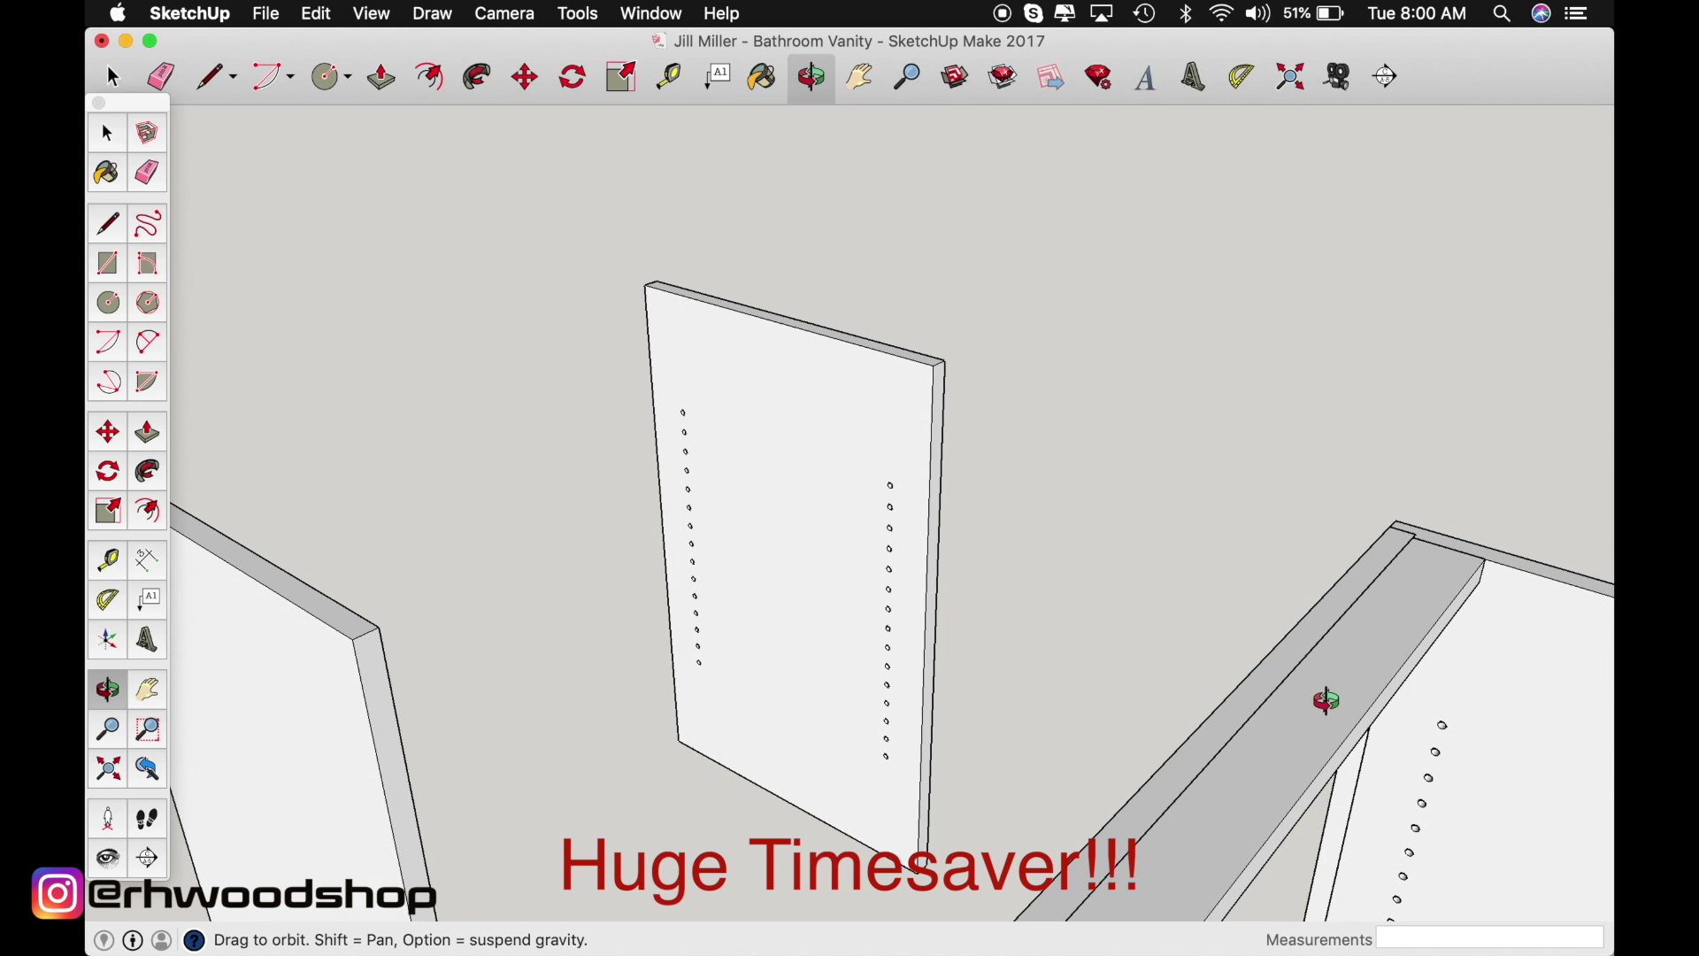
shift+drag(1324, 702, 892, 334)
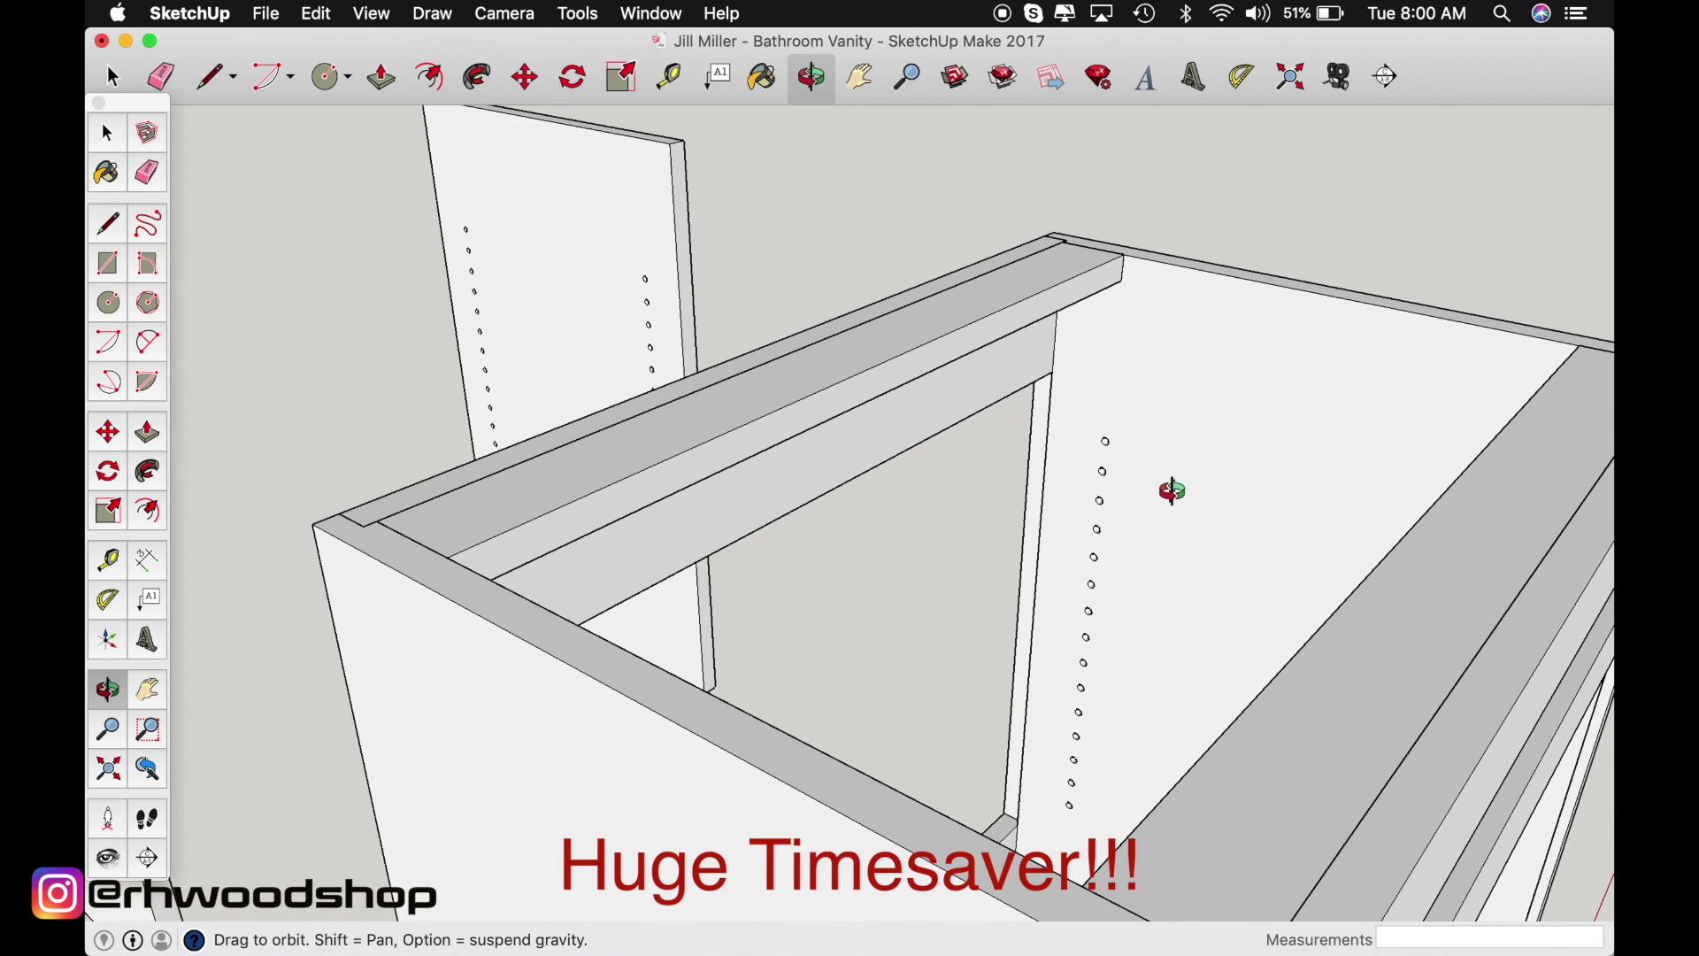
scroll(1168, 489, down, 3)
drag(1173, 491, 941, 330)
drag(1065, 569, 554, 319)
drag(543, 519, 319, 448)
scroll(702, 486, up, 6)
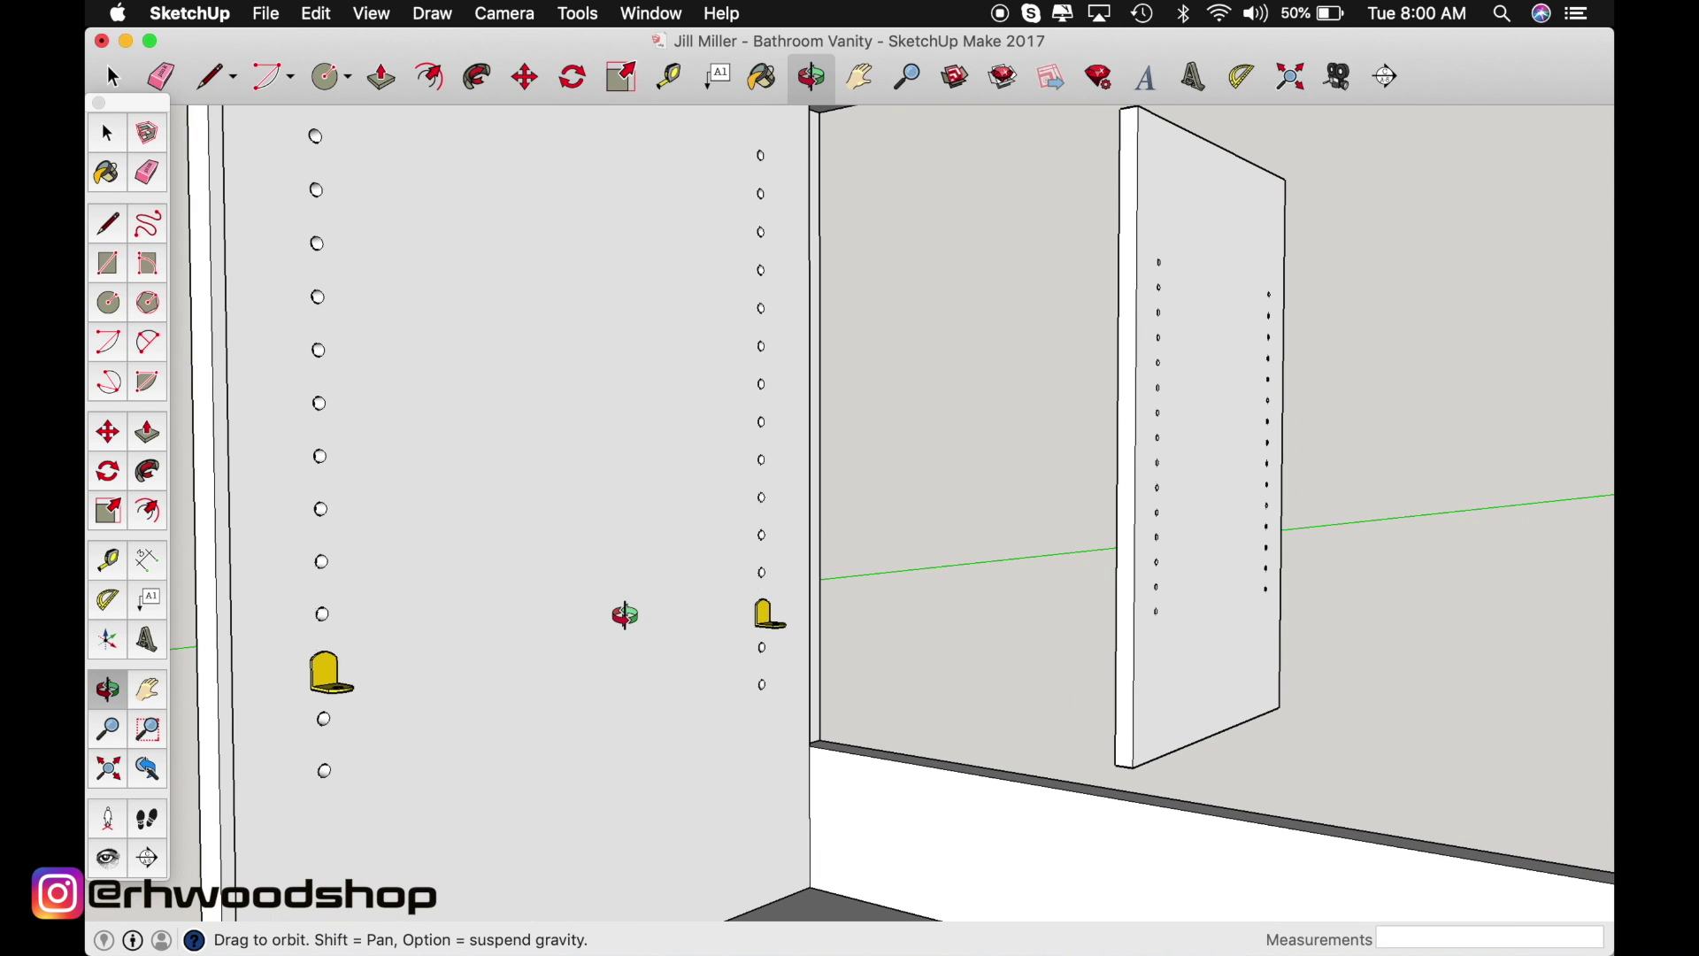
drag(625, 615, 774, 582)
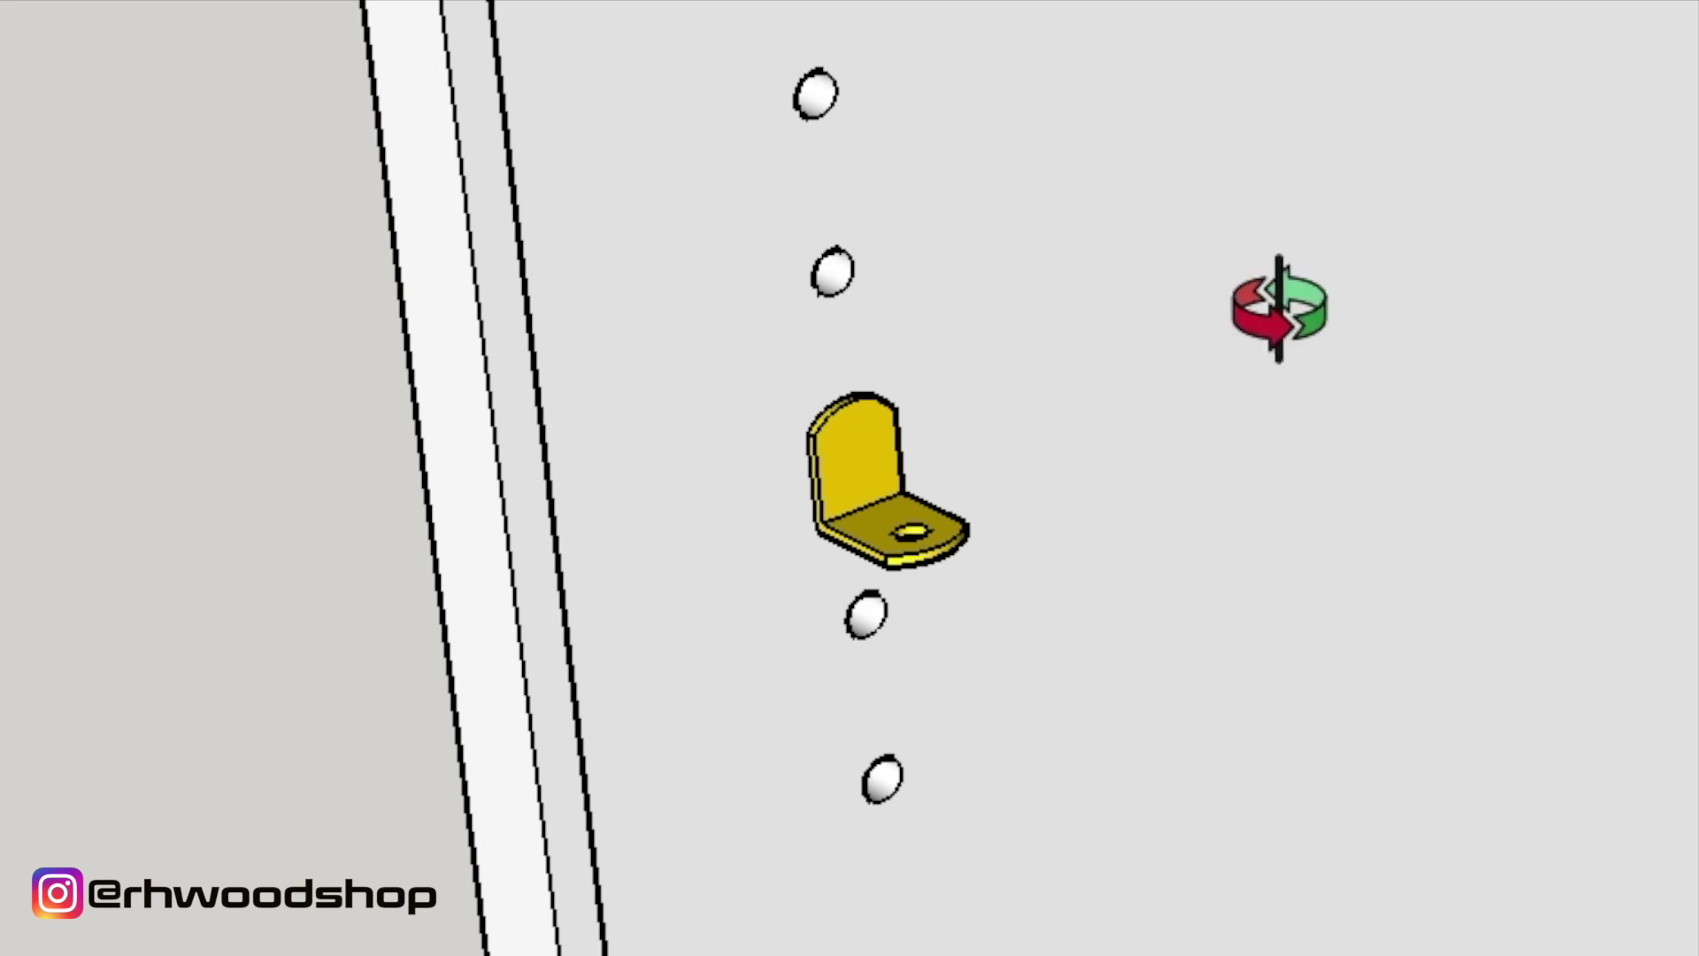
scroll(558, 644, down, 10)
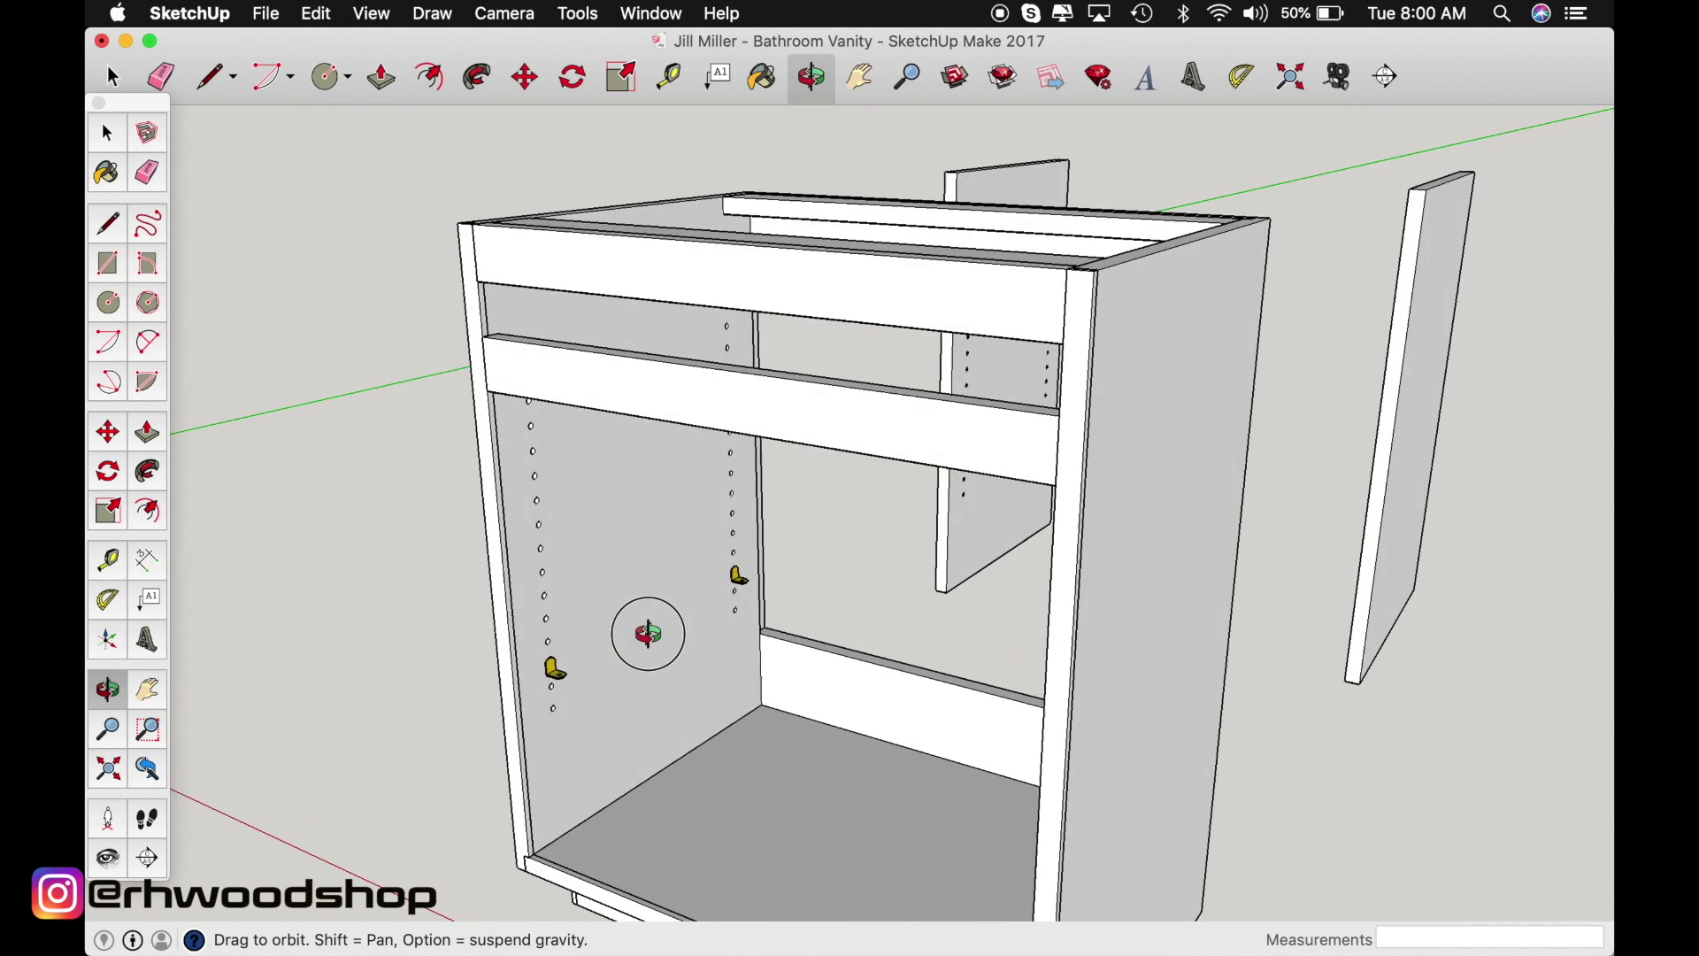
drag(648, 634, 694, 700)
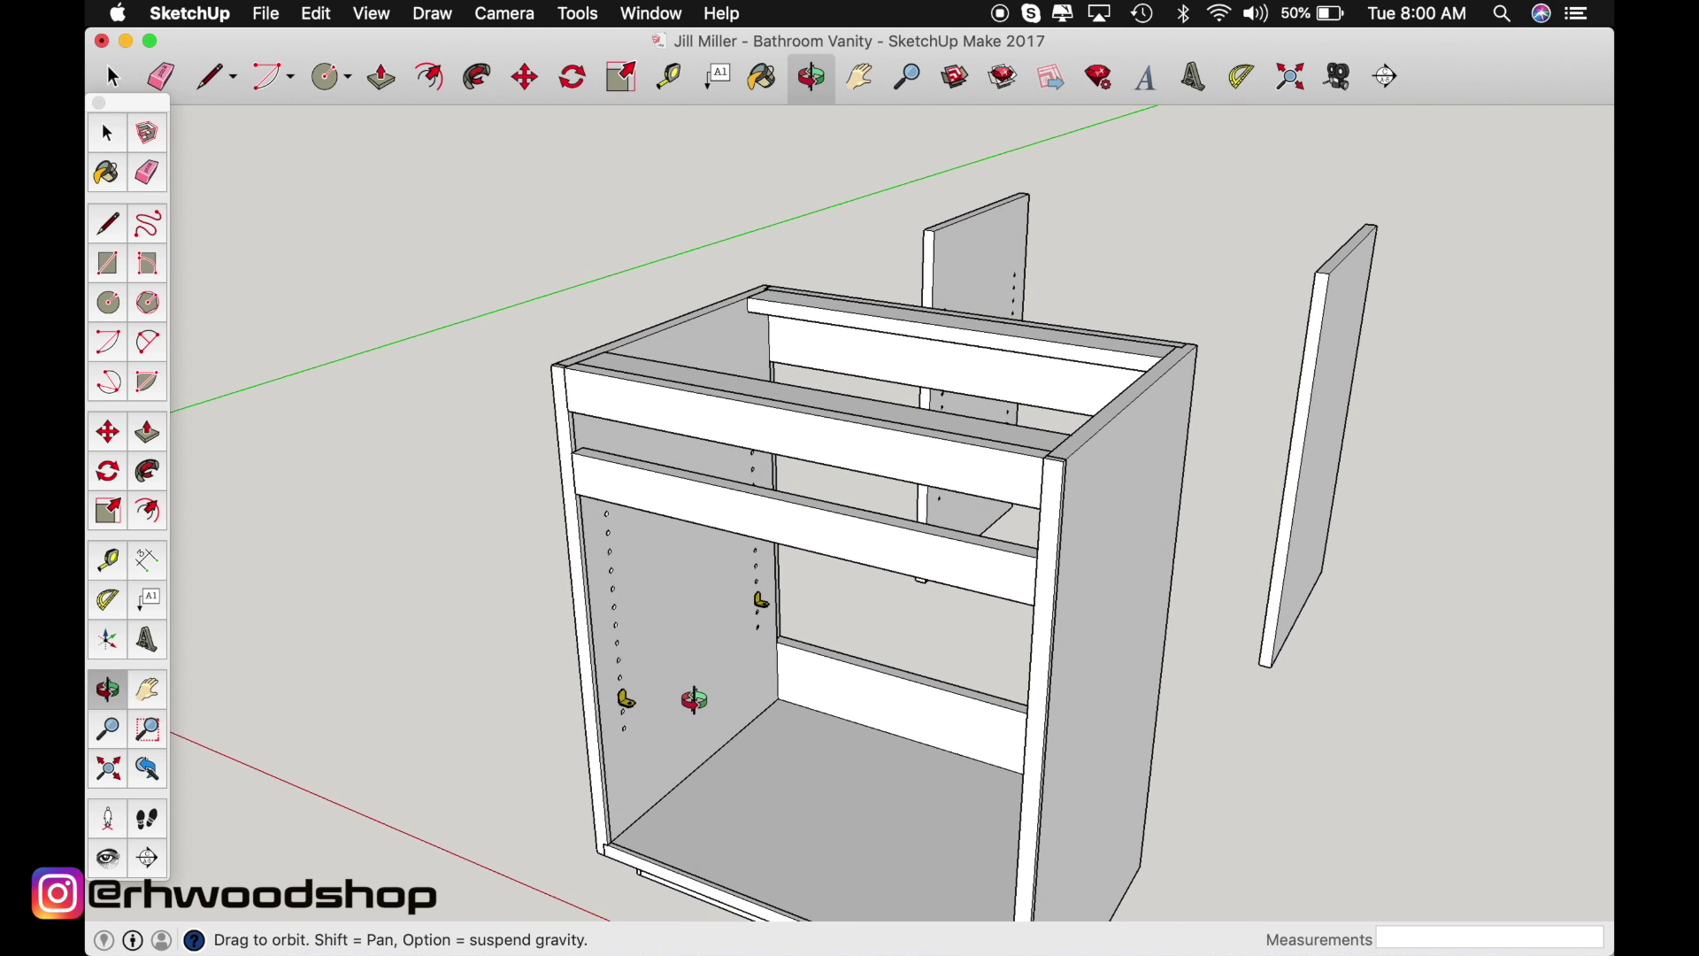